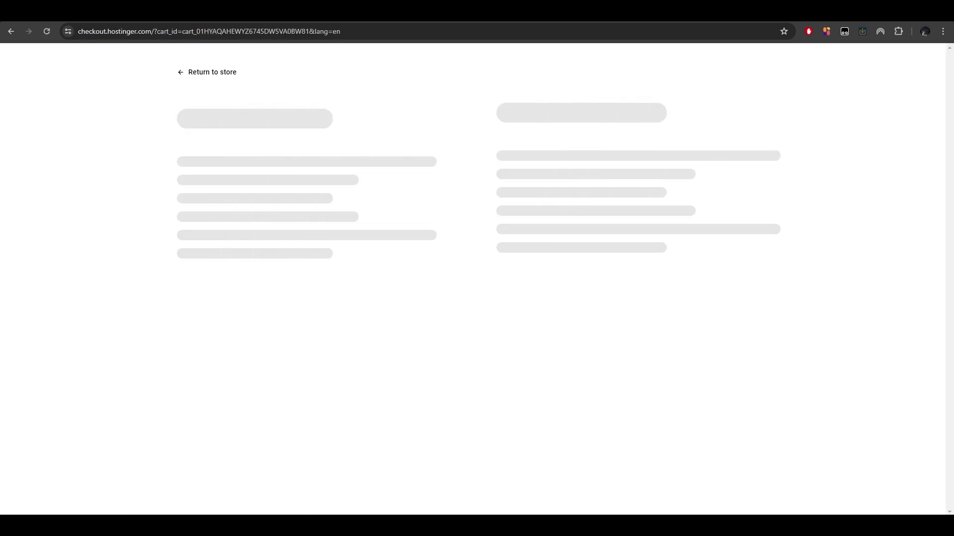
Apply the discount code "lovednb" to the cart at checkout
click(205, 383)
click(186, 404)
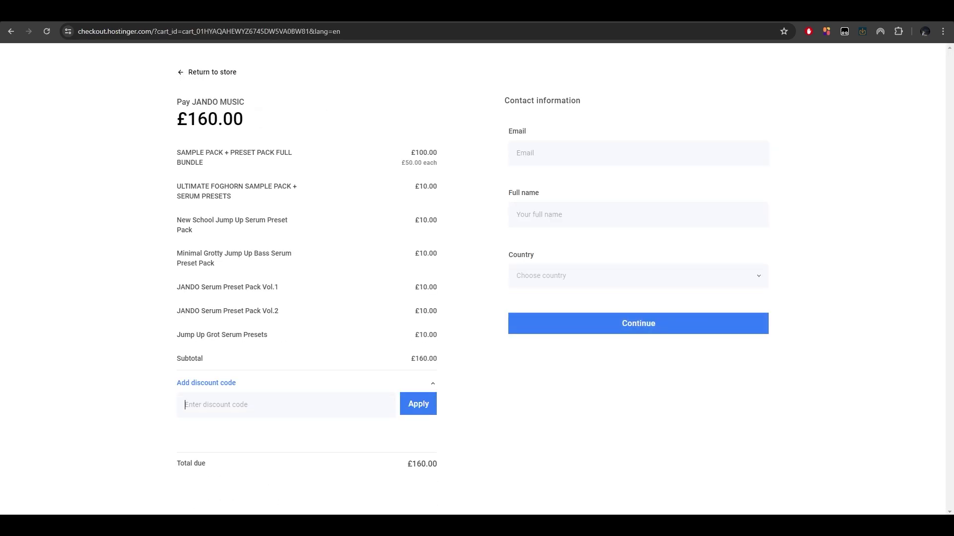
text(lovednb)
key(Return)
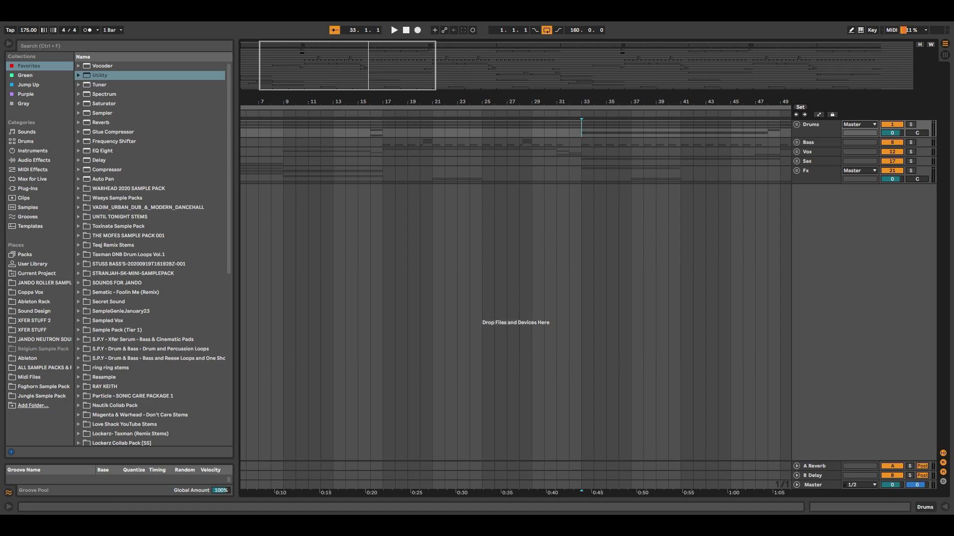
Unfold the Drums group and expand its Backing Loop, Kick, Shaker, Pre D Break, Shaker Tops and Kick Roll tracks
key(u)
click(798, 215)
click(817, 205)
click(799, 205)
click(798, 196)
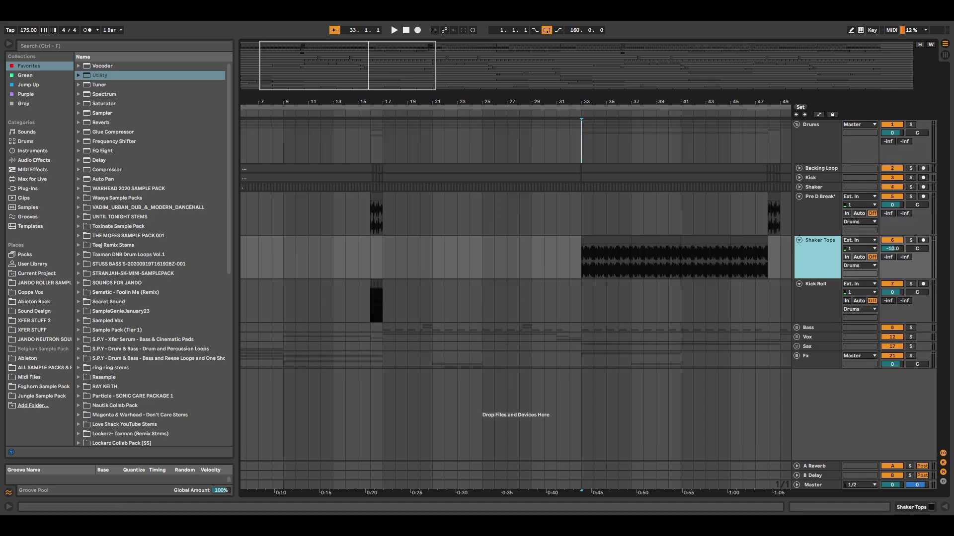
click(799, 187)
click(799, 178)
click(798, 168)
Select the first Backing Loop clip, solo its track and play it from bar 1
drag(347, 102, 393, 99)
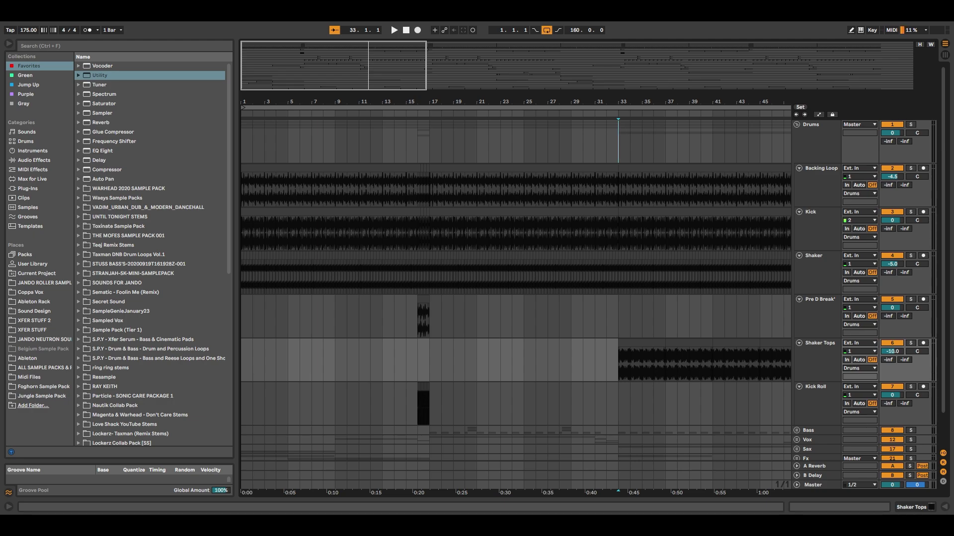
drag(286, 101, 348, 117)
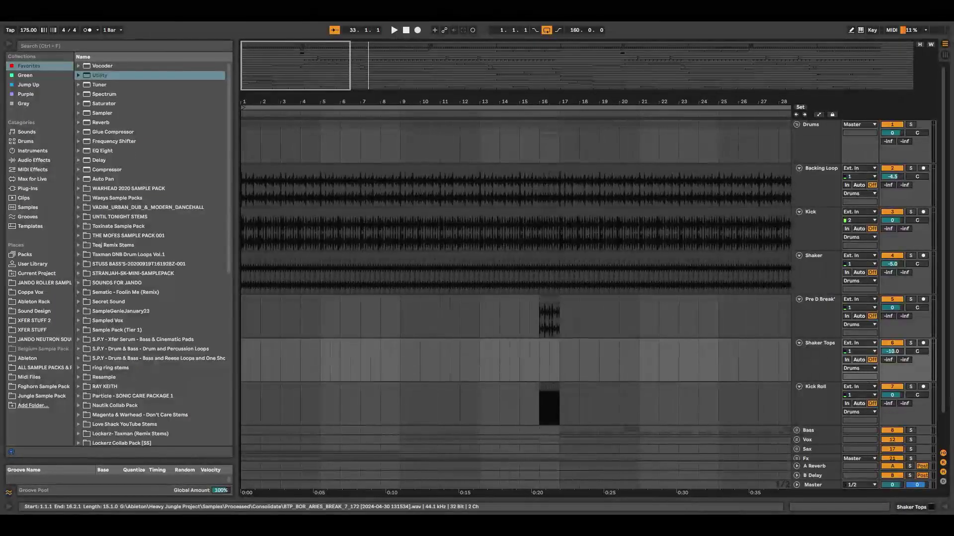
click(348, 168)
key(s)
key(space)
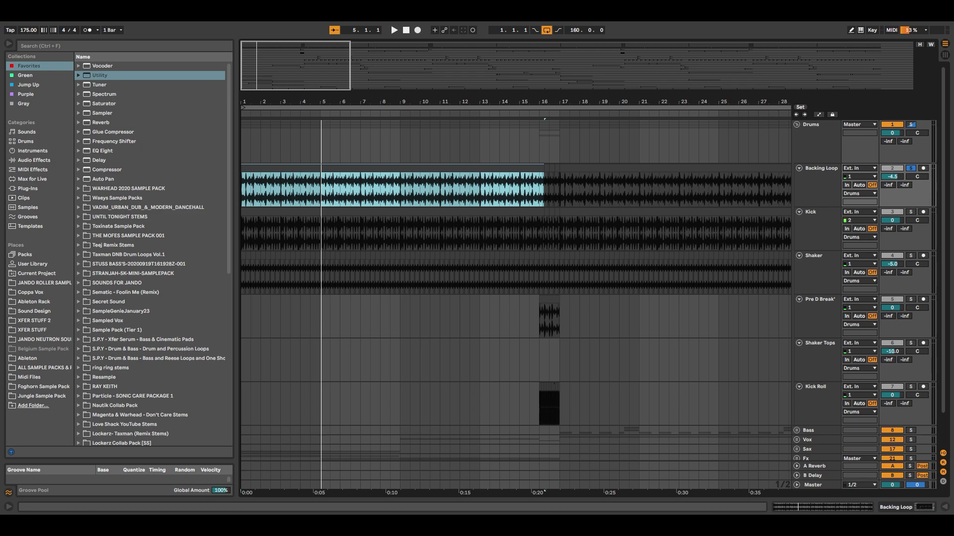
Move the Kick track above Backing Loop and rename it "Main Loop"
drag(817, 178, 817, 223)
click(817, 178)
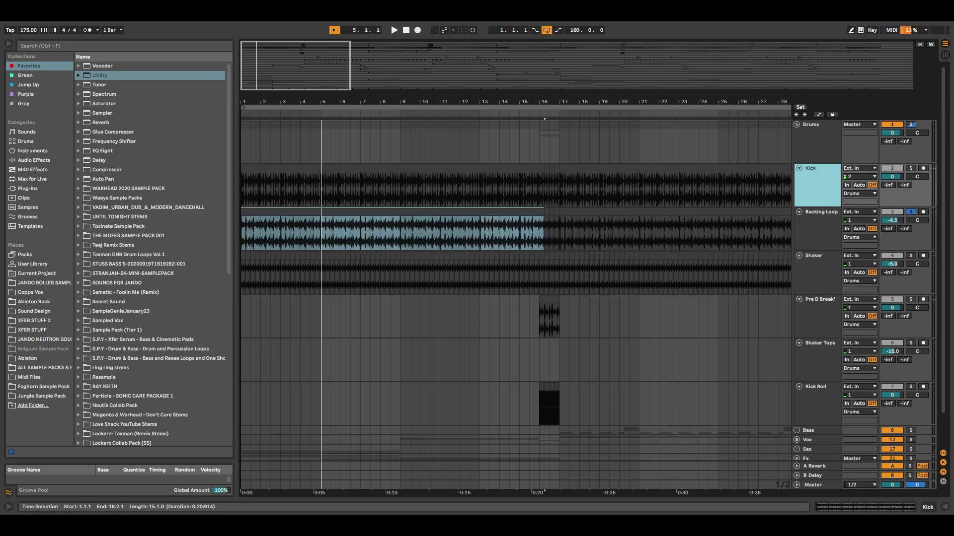
right_click(817, 178)
click(834, 217)
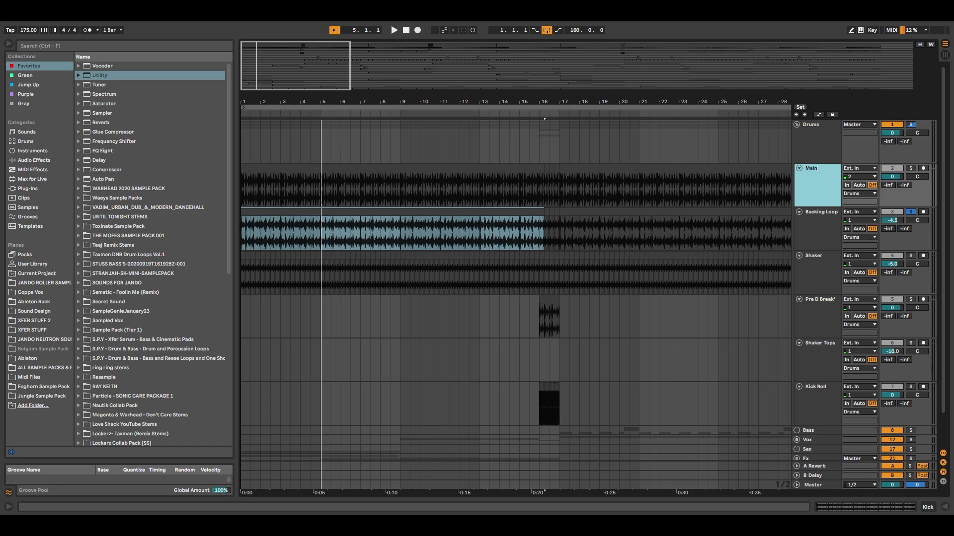
text(Main Loop)
key(Return)
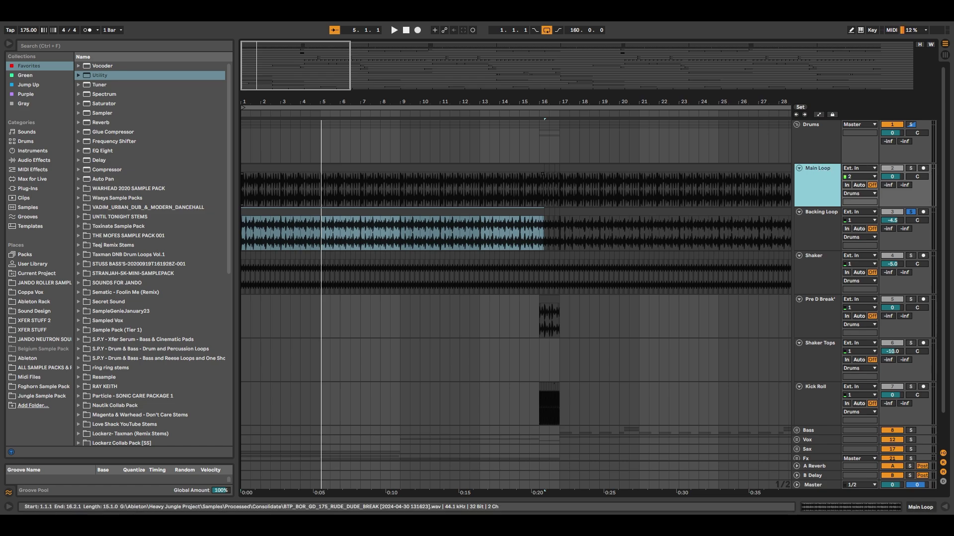
Select the first Main Loop clip, solo its track and play it
click(321, 189)
click(321, 168)
key(s)
key(space)
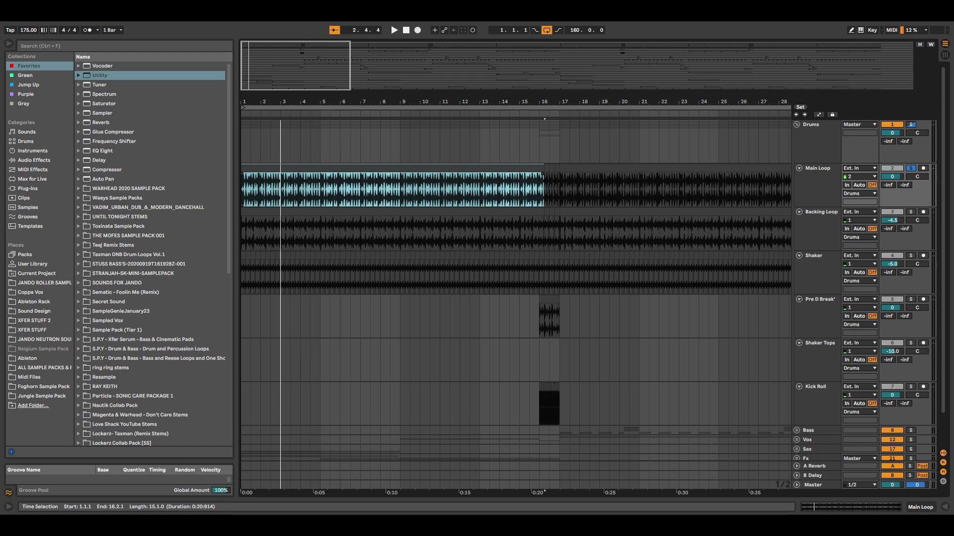
Solo the Backing Loop track and play its first clip for comparison with the Main Loop
click(393, 212)
key(s)
key(space)
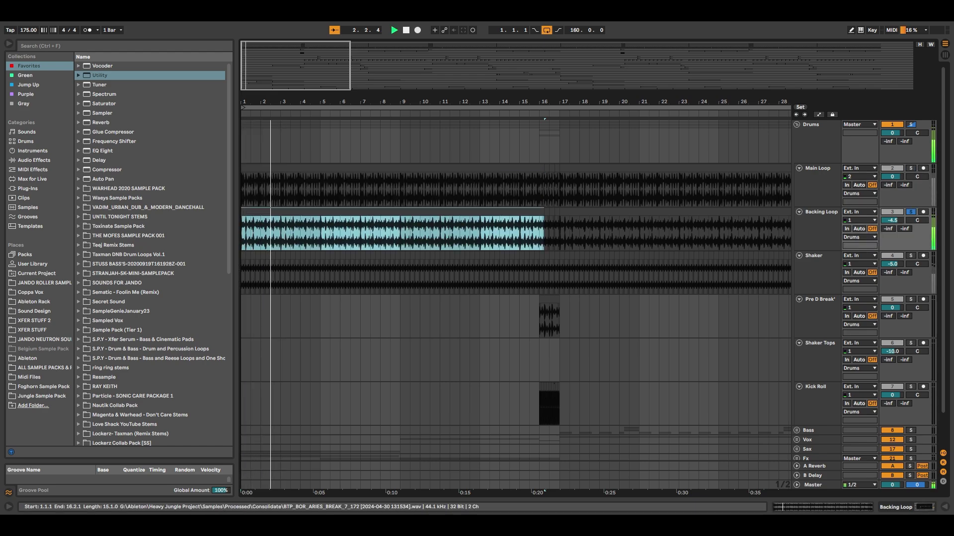
key(space)
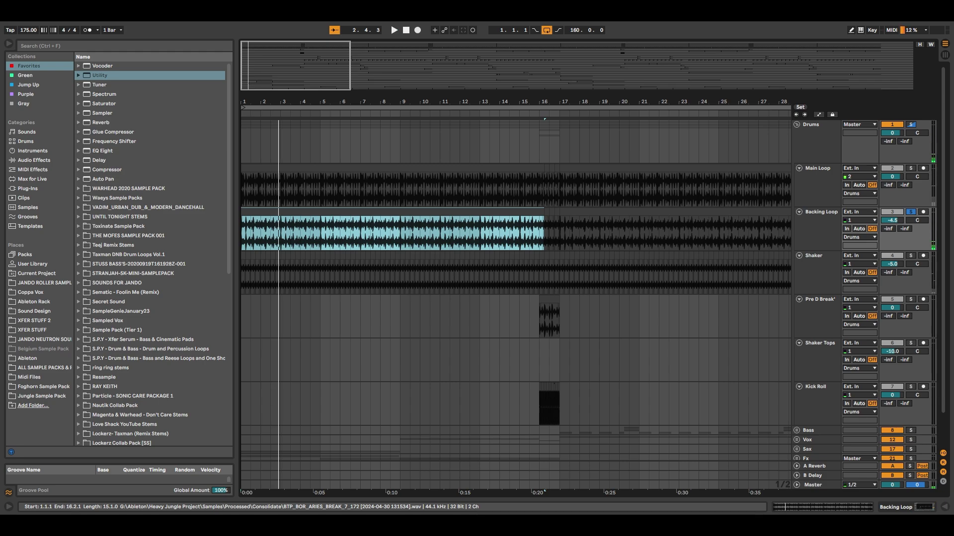
Select the first seven bars of Main Loop and Backing Loop, and play both tracks soloed together
scroll(300, 233, down, 2)
drag(300, 233, 369, 231)
key(space)
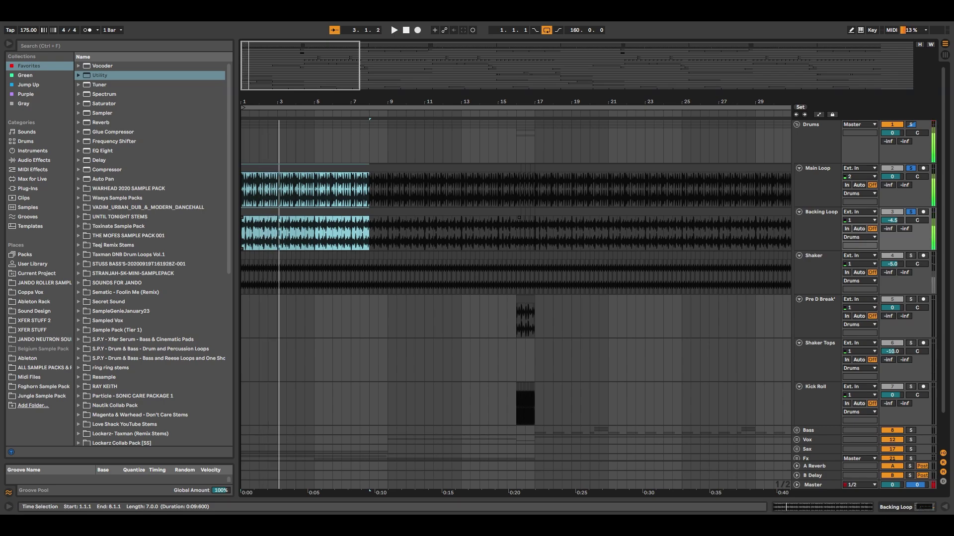
key(s)
click(911, 124)
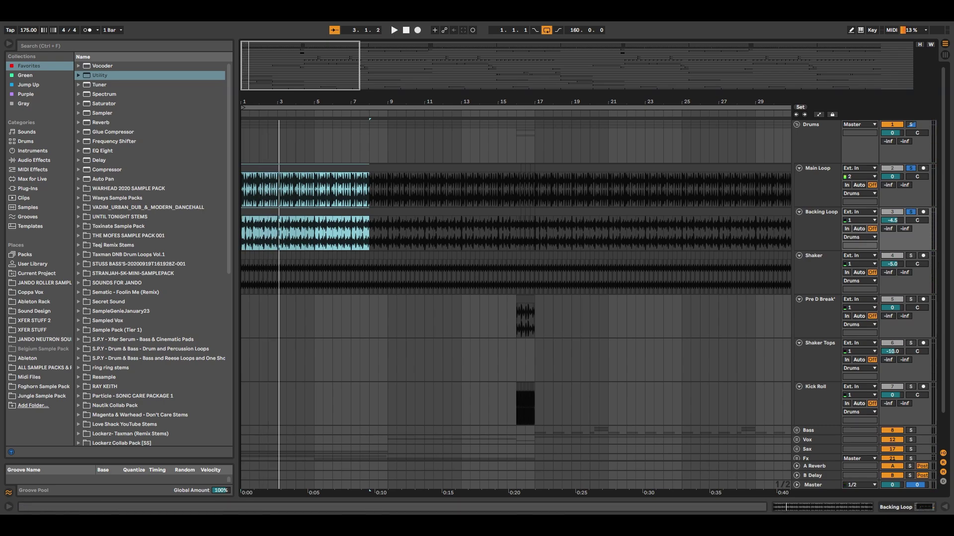
Select the first Shaker clip, solo its track and play it
click(243, 255)
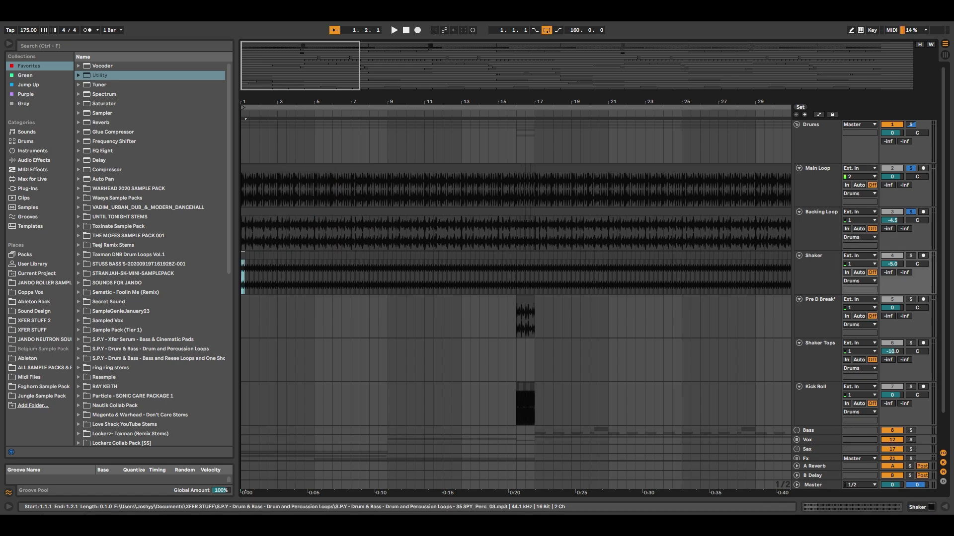
key(plus)
key(plus)
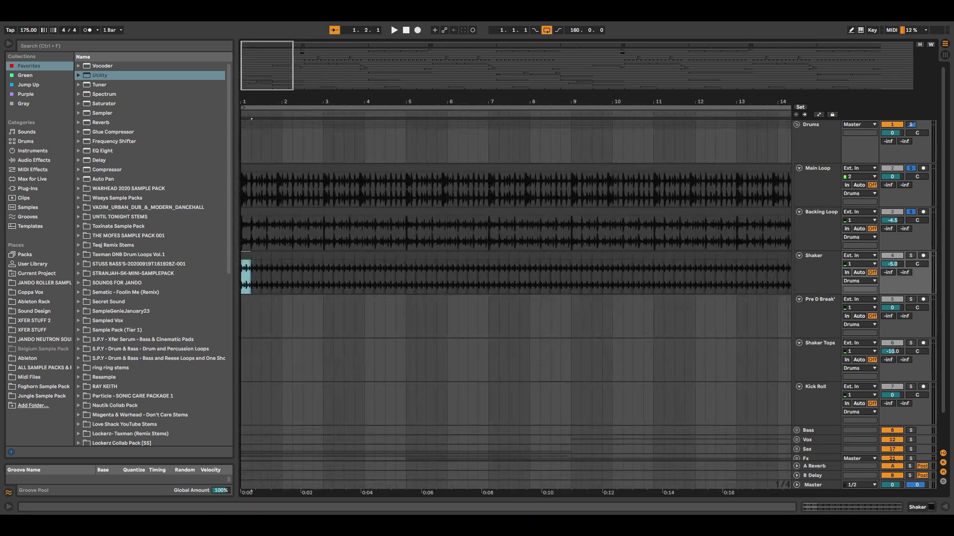
key(s)
key(space)
key(minus)
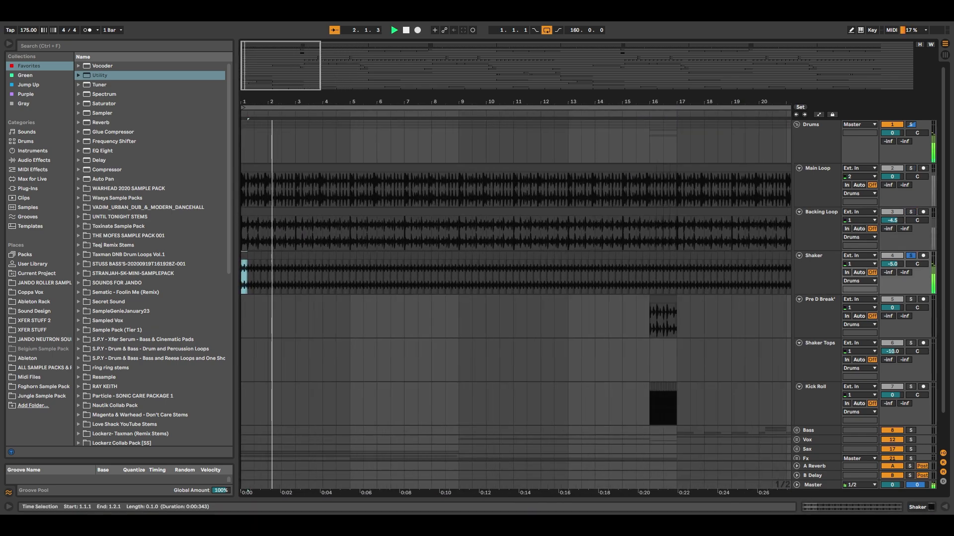
Open the FabFilter Pro-R reverb on the Shaker track, review its settings during playback, and close it
double_click(815, 256)
click(31, 406)
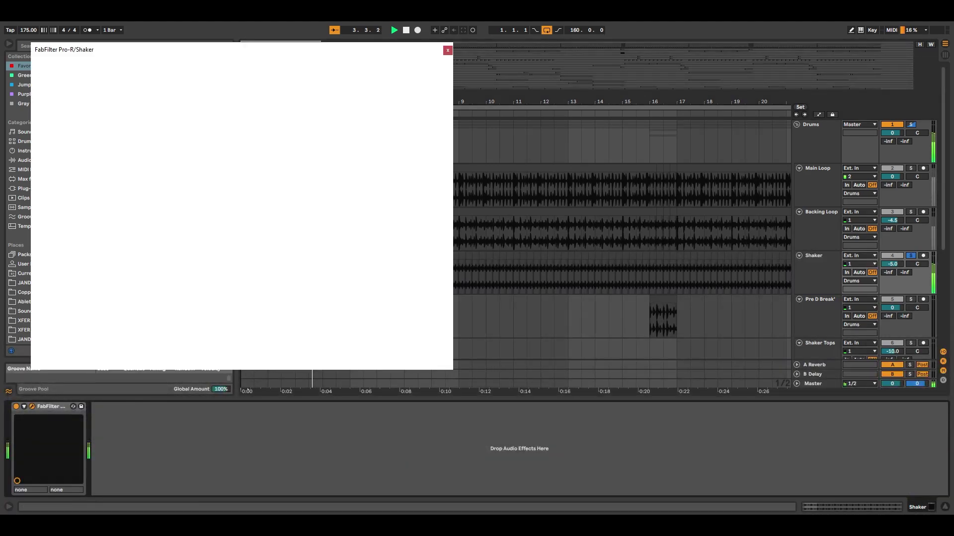
drag(264, 48, 549, 68)
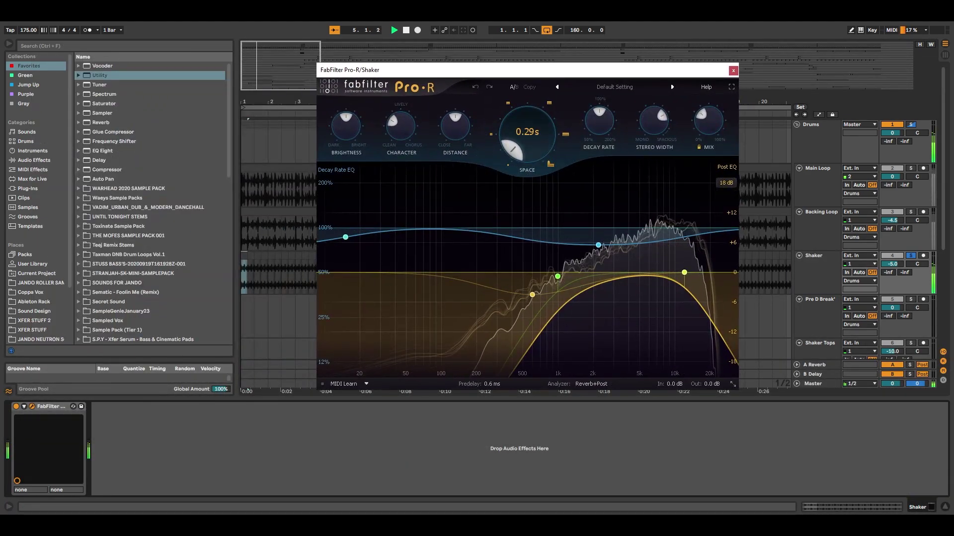
key(space)
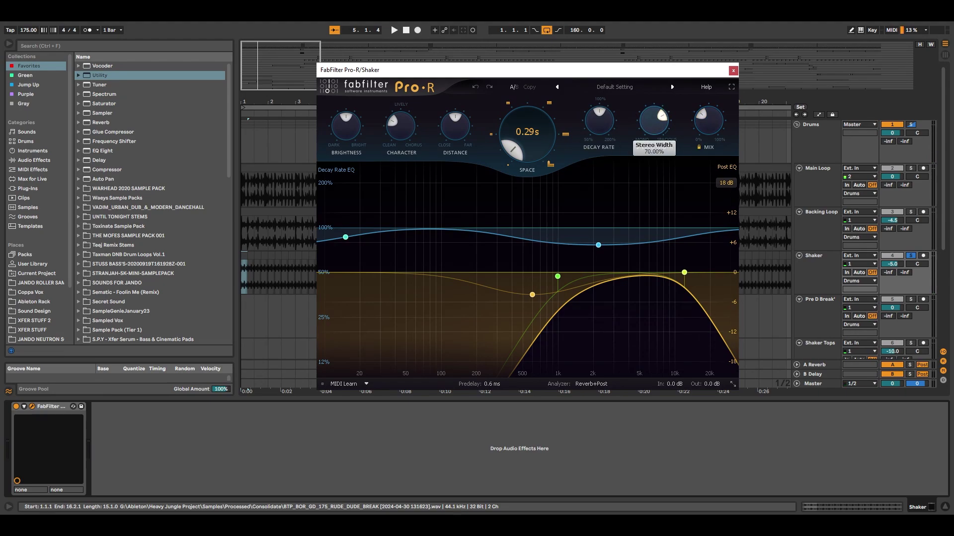
click(733, 70)
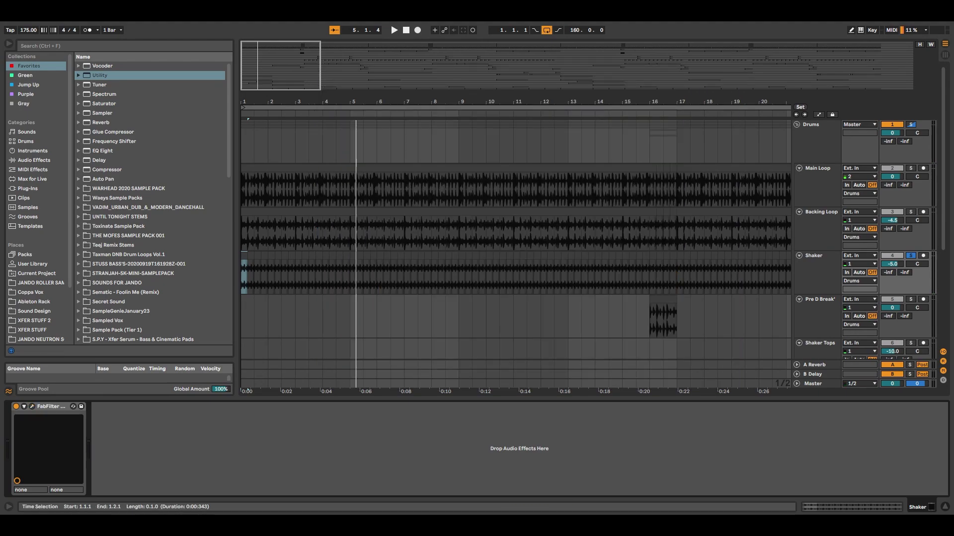
Select the first four bars across Main Loop, Backing Loop and Shaker, and play the three tracks soloed together
drag(242, 190, 350, 273)
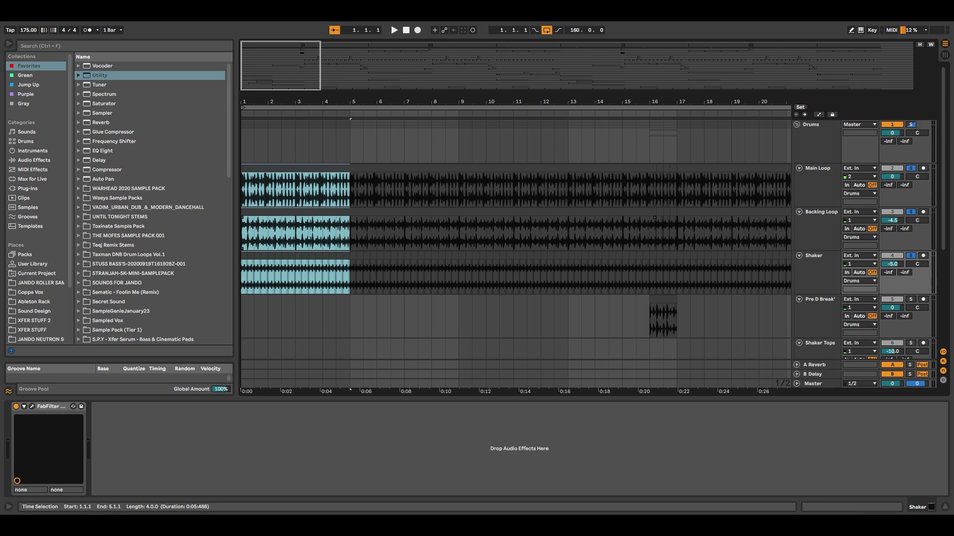
key(space)
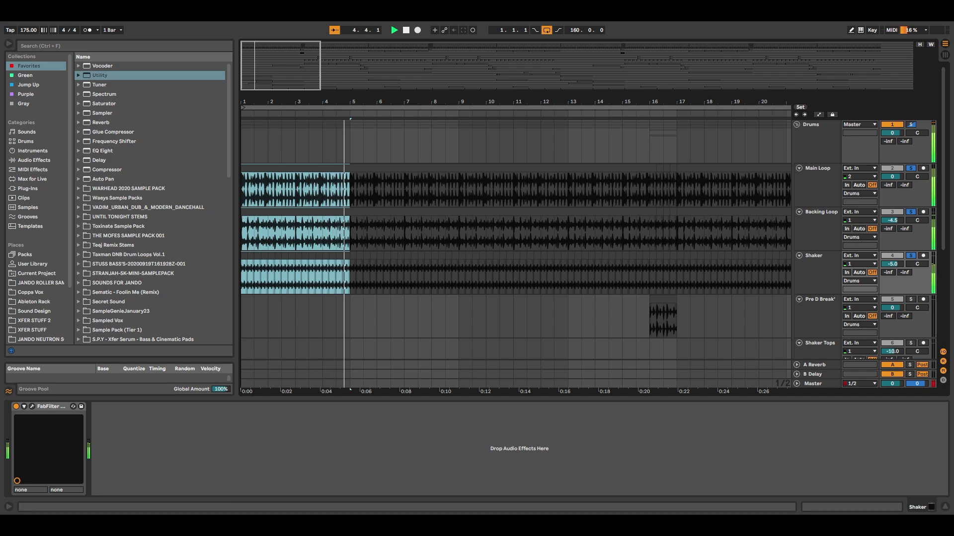
key(space)
Select the Pre D Break clip at bar 16, solo its track and play it
scroll(347, 238, down, 5)
scroll(347, 238, down, 3)
scroll(348, 238, up, 4)
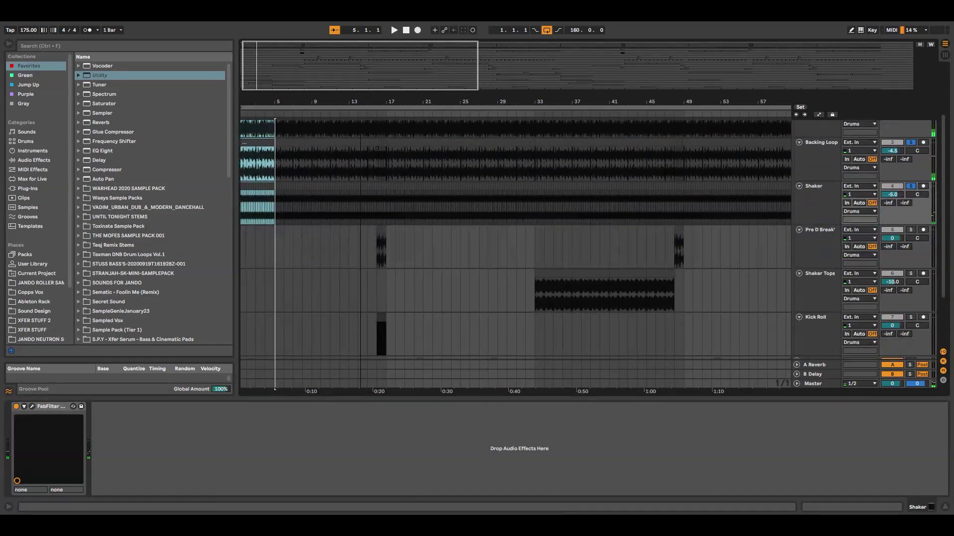
scroll(516, 238, down, 1)
click(435, 210)
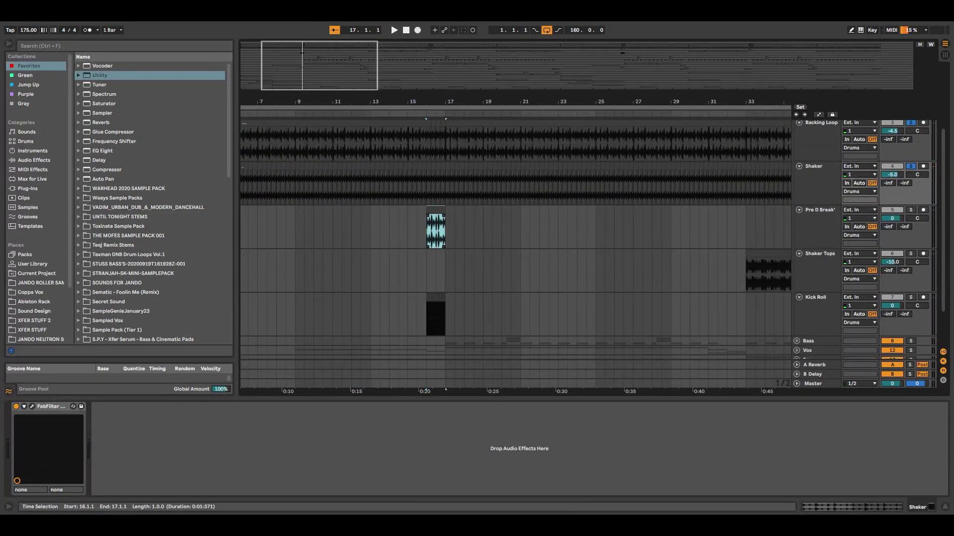
key(s)
key(space)
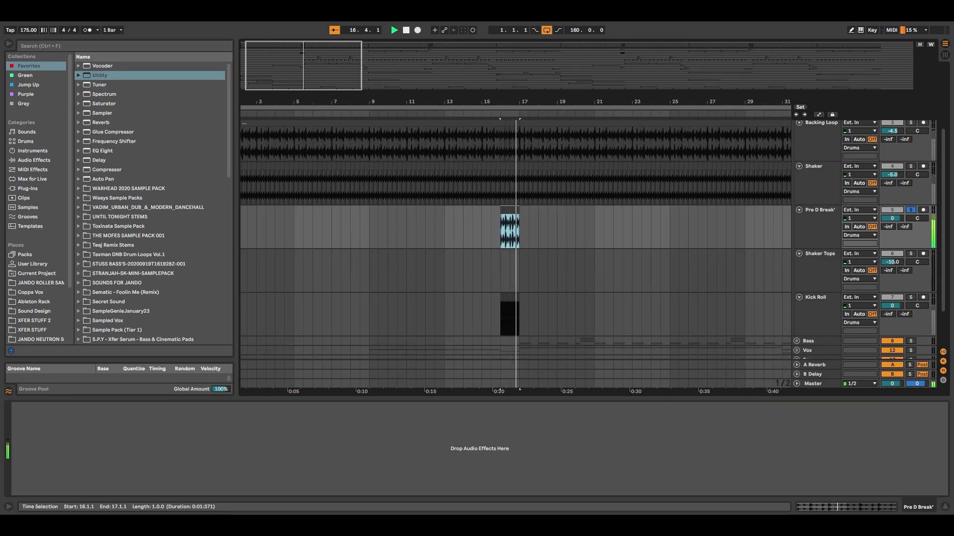
key(space)
Select the Kick Roll clip at bar 16, solo its track and play it
scroll(516, 239, up, 3)
scroll(515, 239, down, 4)
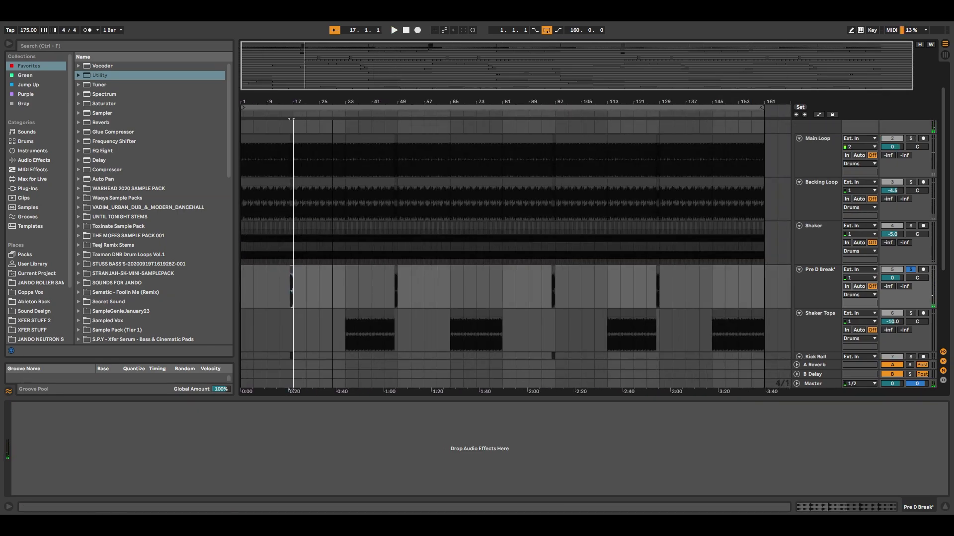
key(z)
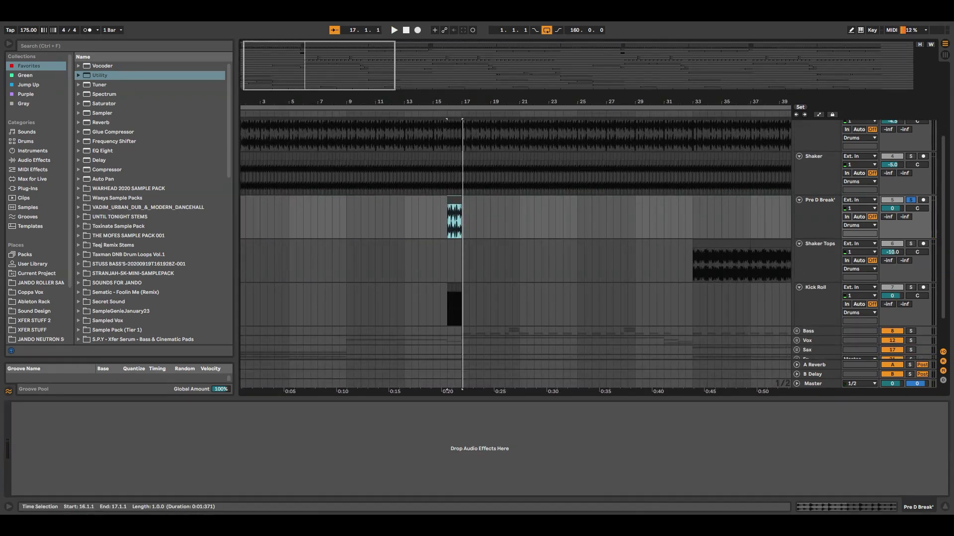
click(454, 288)
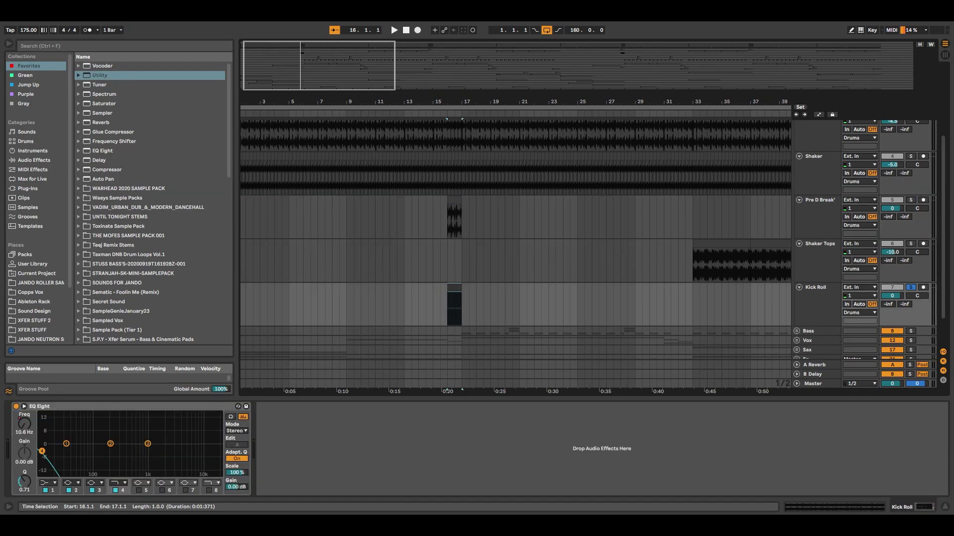
key(space)
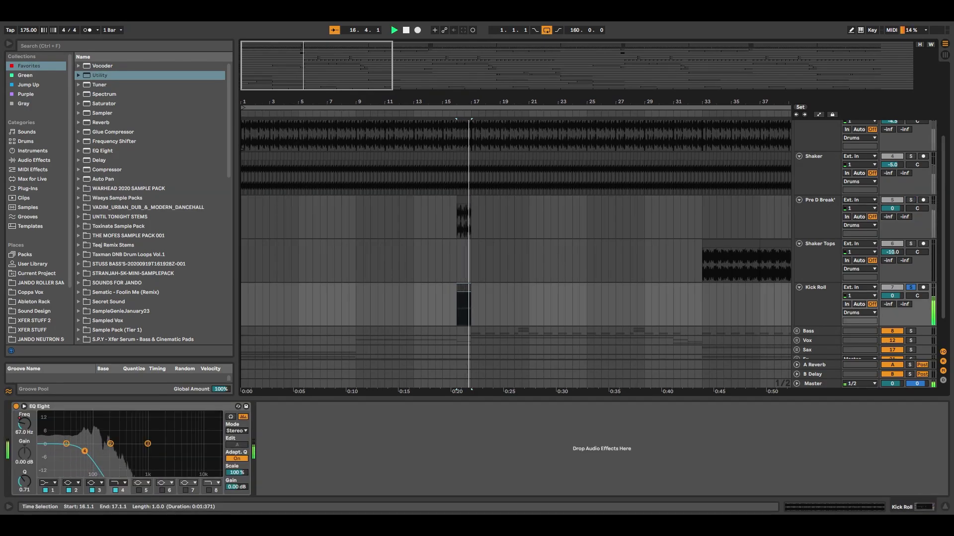
Select bar 16 of the Main Loop and play it soloed, and audition the same bar of the Backing Loop soloed
scroll(515, 239, up, 3)
click(464, 142)
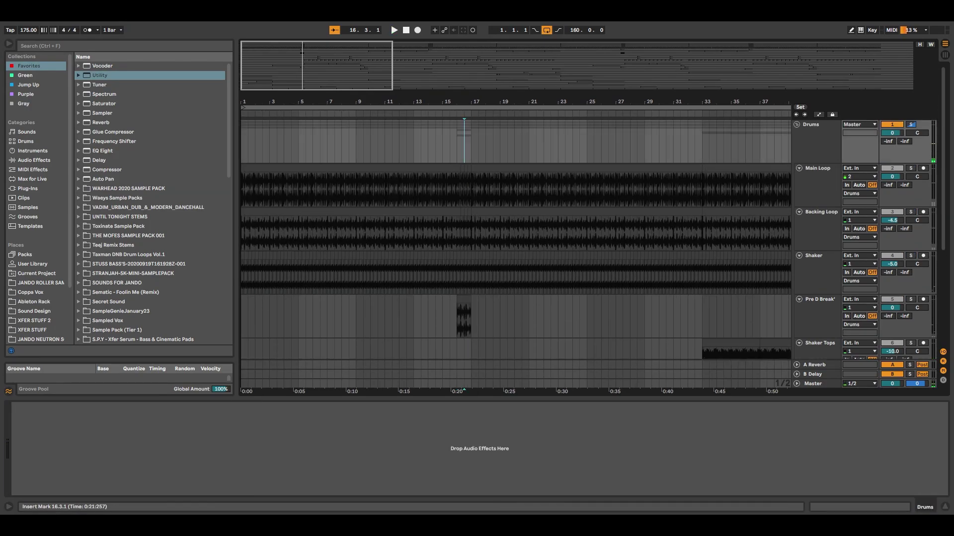
mouse_move(548, 101)
mouse_down()
mouse_move(548, 120)
mouse_move(785, 149)
mouse_move(790, 142)
mouse_move(720, 109)
mouse_move(720, 100)
mouse_up()
click(597, 144)
drag(597, 101, 547, 156)
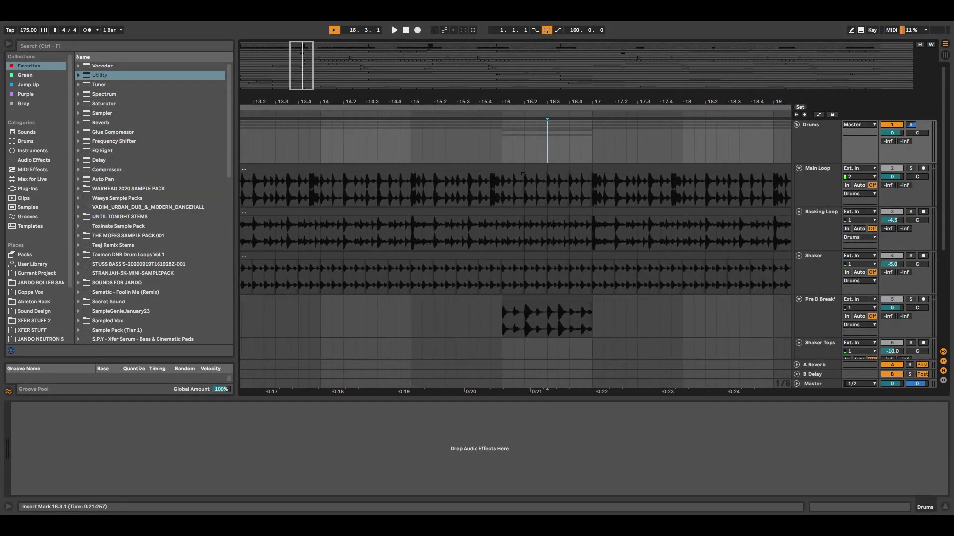
click(535, 169)
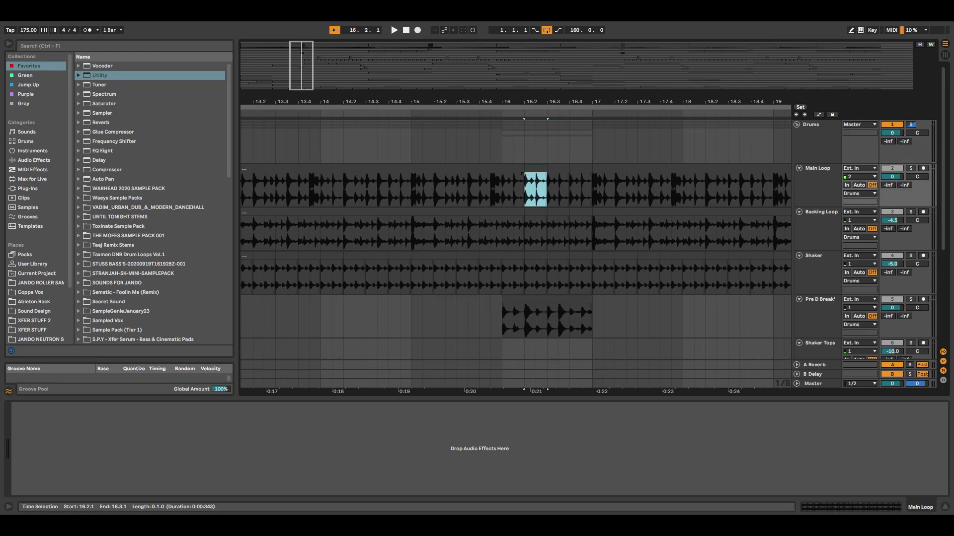
drag(504, 190, 591, 190)
key(s)
key(space)
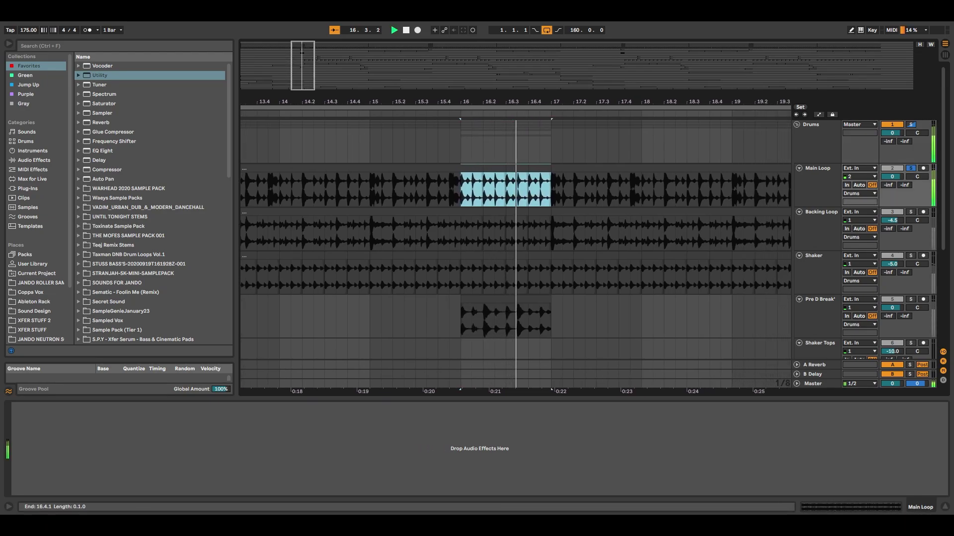
key(Down)
key(s)
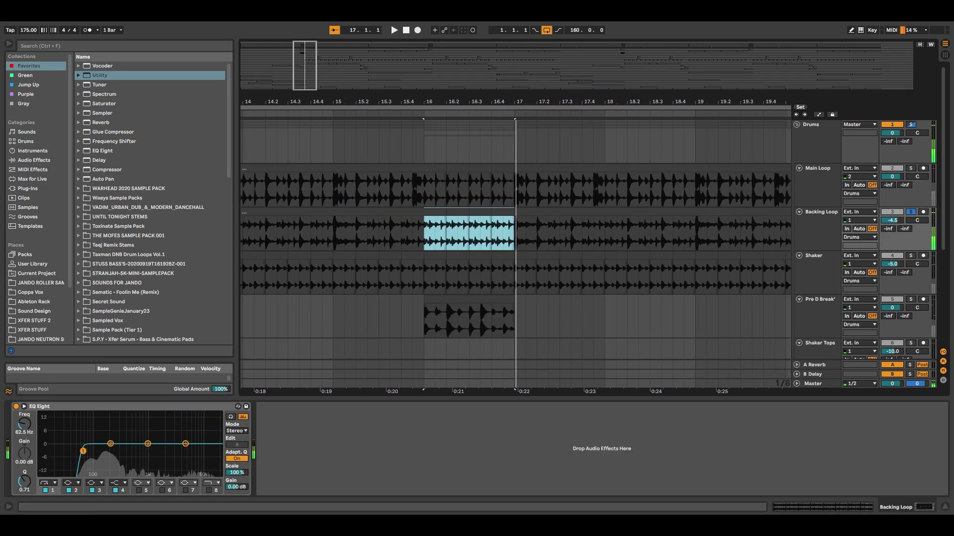
Look over the drum tracks from Main Loop down to Kick Roll around bar 16 and further along the arrangement
scroll(571, 229, down, 4)
scroll(570, 228, down, 3)
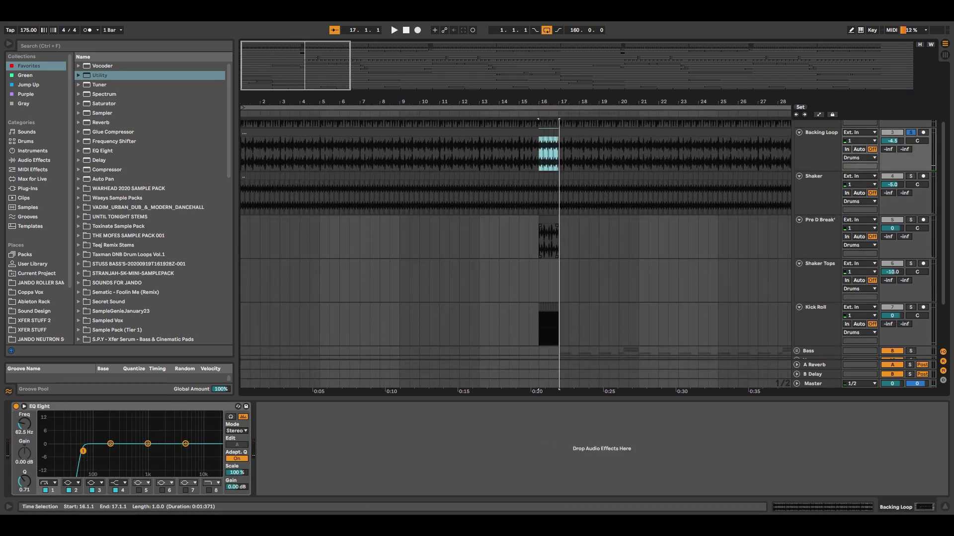
scroll(515, 239, down, 3)
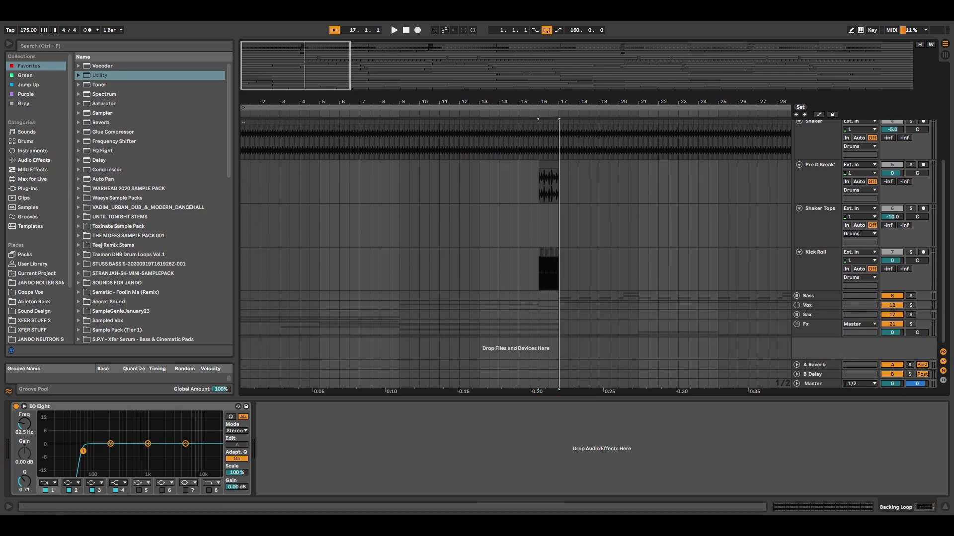
scroll(515, 239, down, 5)
scroll(515, 238, up, 4)
scroll(515, 239, up, 2)
key(plus)
key(plus)
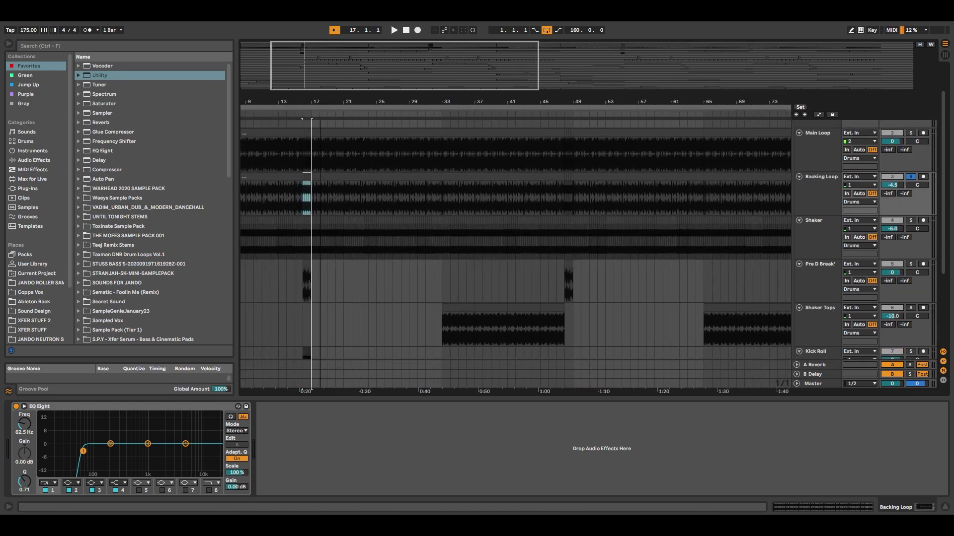
key(plus)
key(plus)
key(plus)
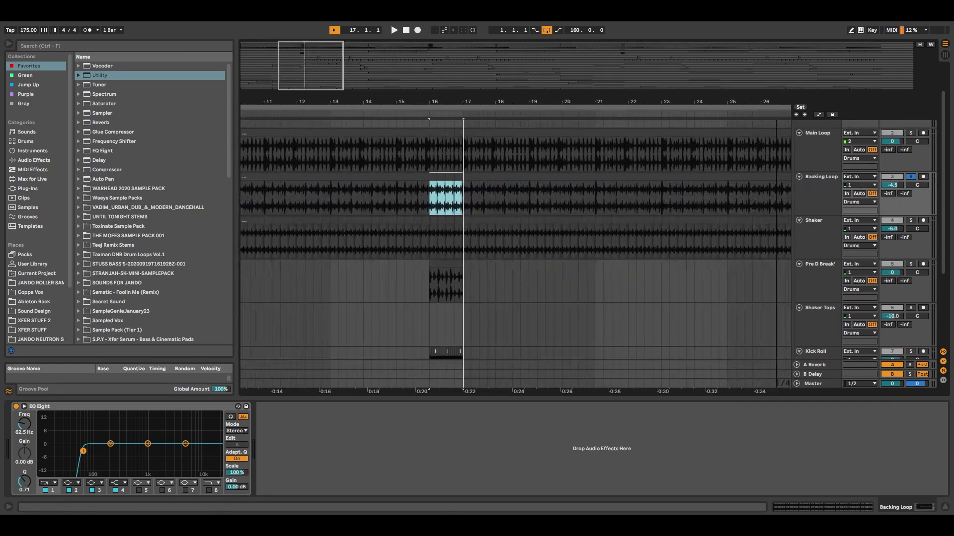
Select the bar 16 clips on Pre D Break and Kick Roll in turn, and the same bar across Main Loop and Backing Loop
click(493, 264)
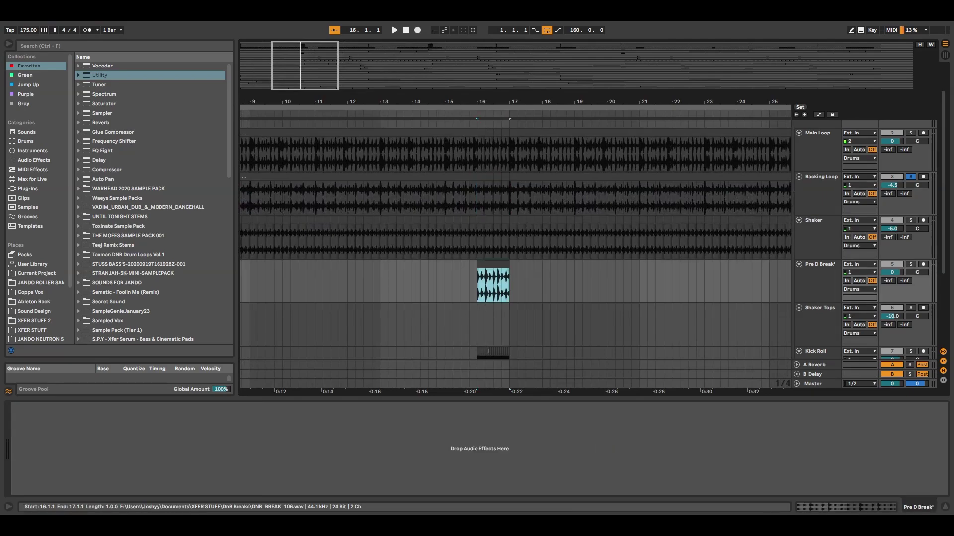
scroll(492, 279, down, 2)
drag(477, 320, 517, 320)
scroll(492, 320, up, 1)
scroll(489, 318, up, 1)
drag(477, 174, 508, 214)
key(minus)
key(minus)
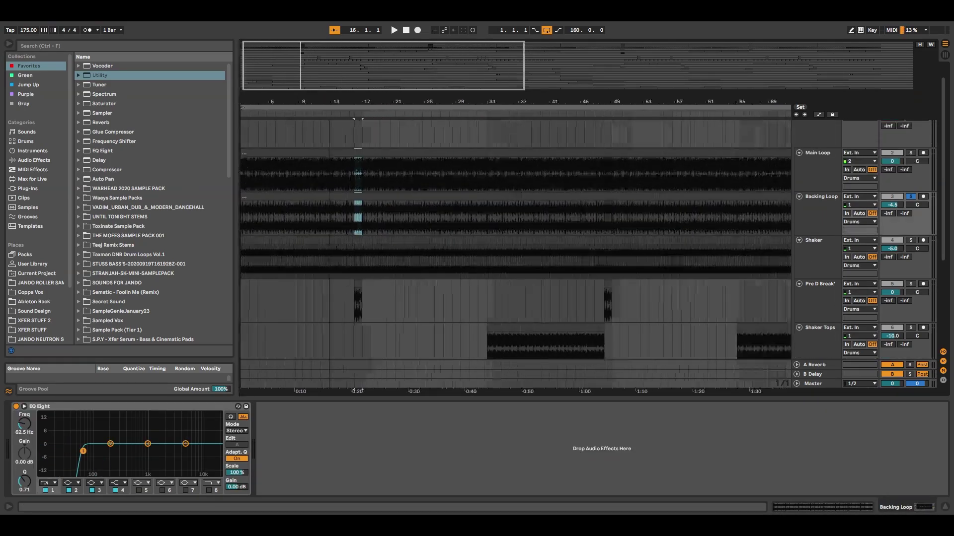
Go to bar 48 and place the insert marker at the start of the second Pre D Break section
mouse_move(463, 102)
mouse_down()
mouse_move(455, 149)
mouse_move(352, 158)
mouse_move(271, 149)
mouse_move(356, 75)
mouse_move(415, 134)
mouse_move(405, 139)
mouse_up()
scroll(356, 238, down, 1)
click(405, 252)
scroll(516, 239, up, 3)
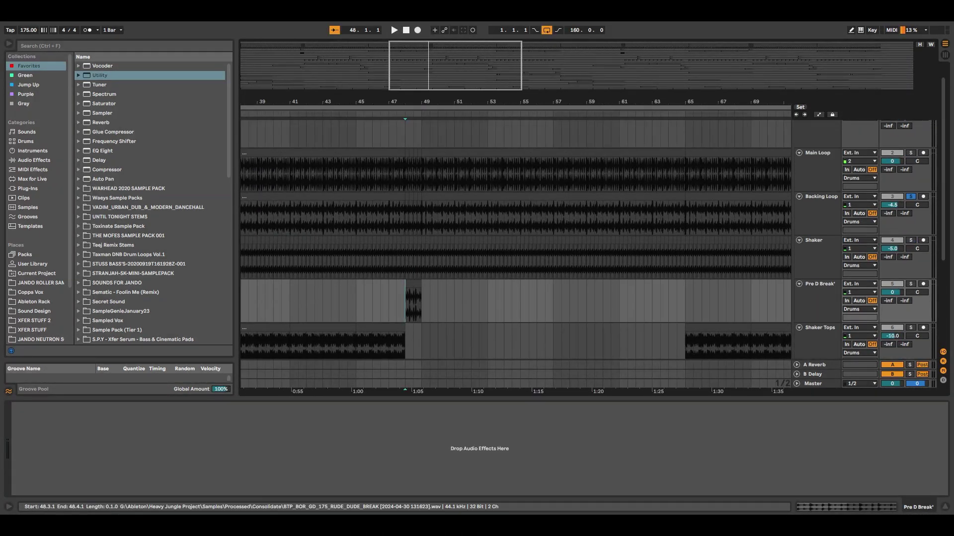
scroll(515, 240, up, 1)
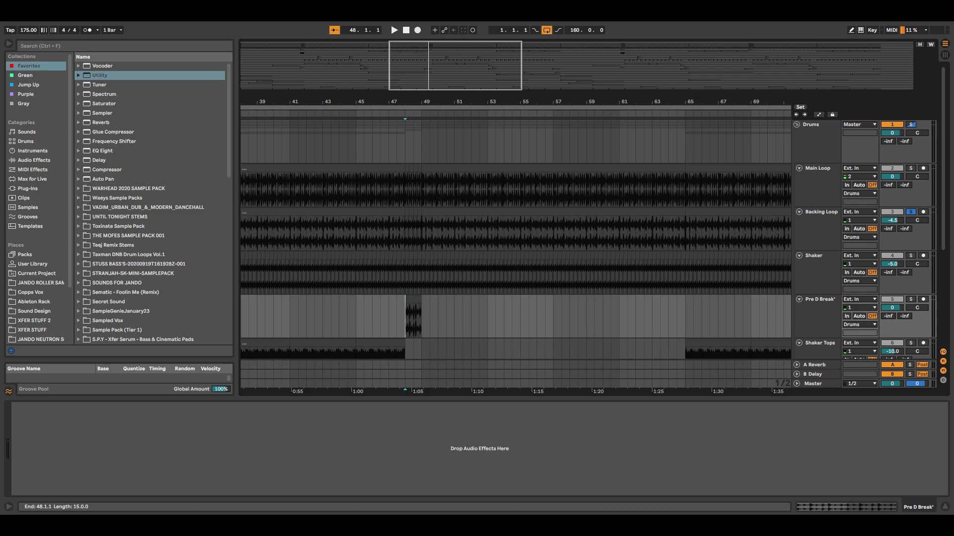
Select the first four bars of Shaker Tops from bar 33 and play the track soloed
scroll(515, 239, down, 5)
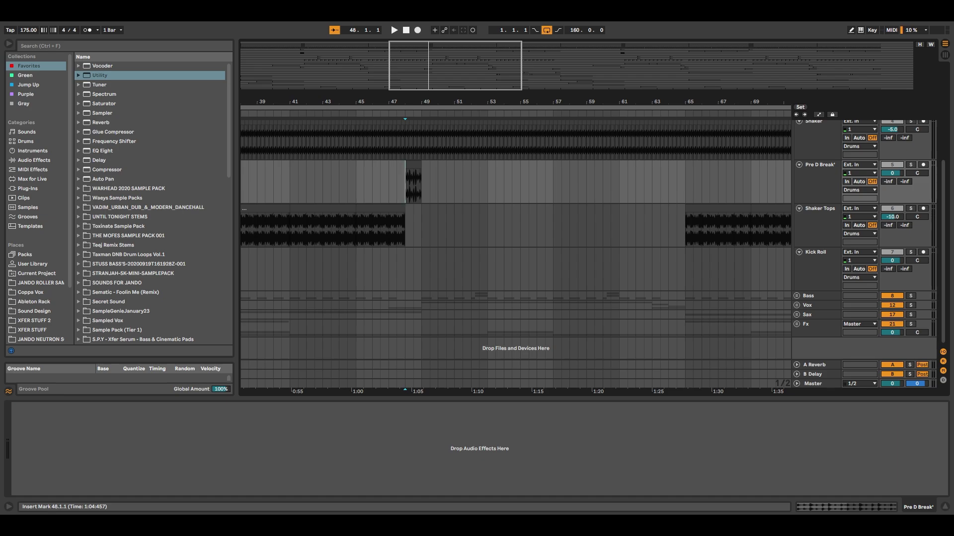
scroll(516, 229, up, 2)
scroll(504, 229, down, 3)
scroll(504, 229, down, 2)
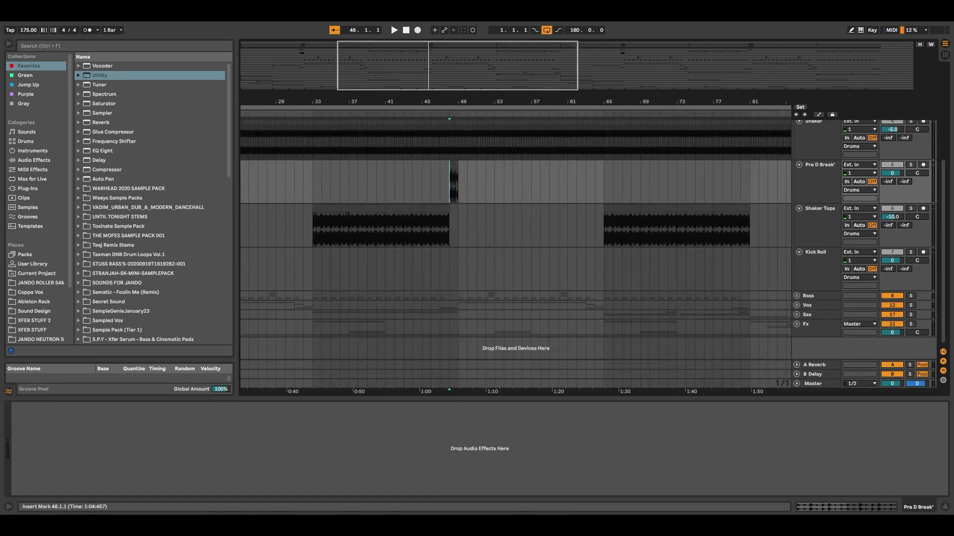
click(331, 209)
scroll(330, 229, up, 3)
key(s)
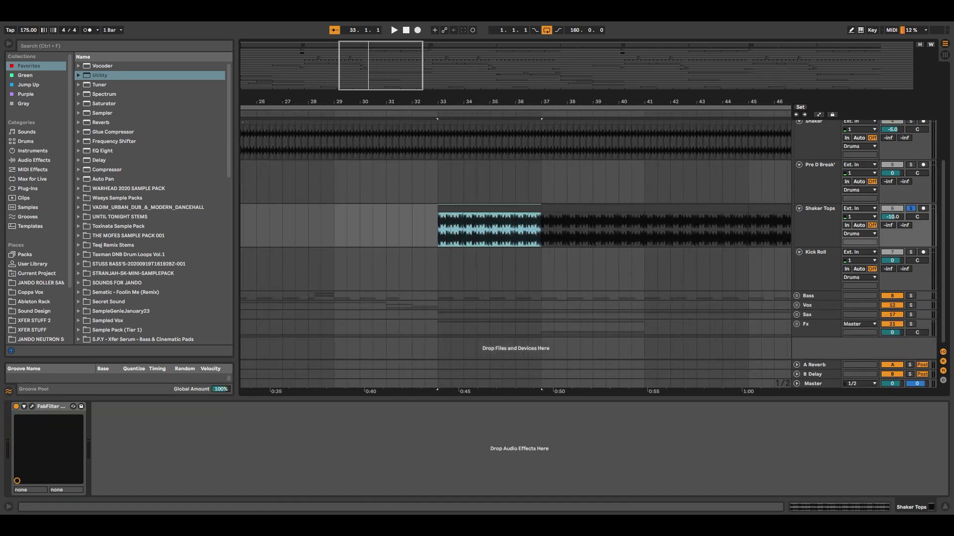
key(plus)
key(space)
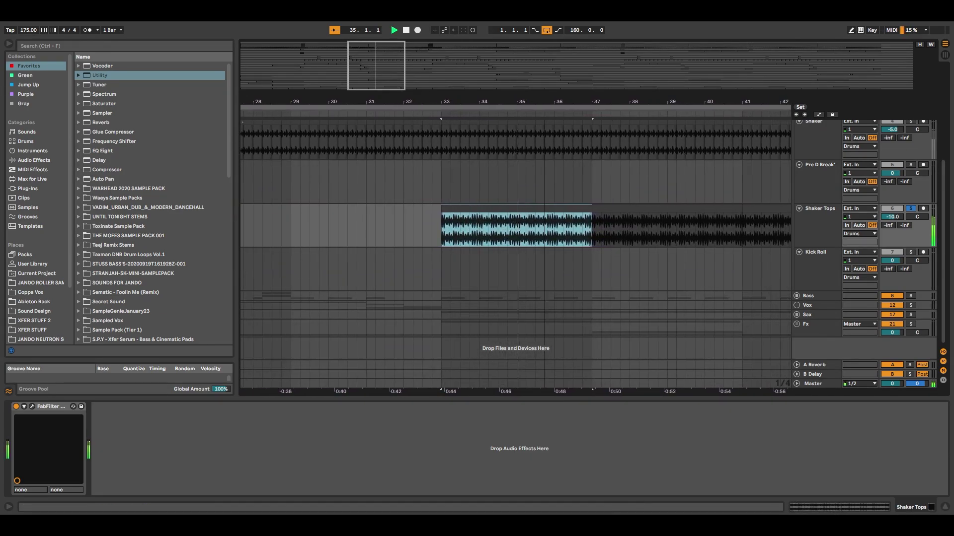
key(minus)
key(minus)
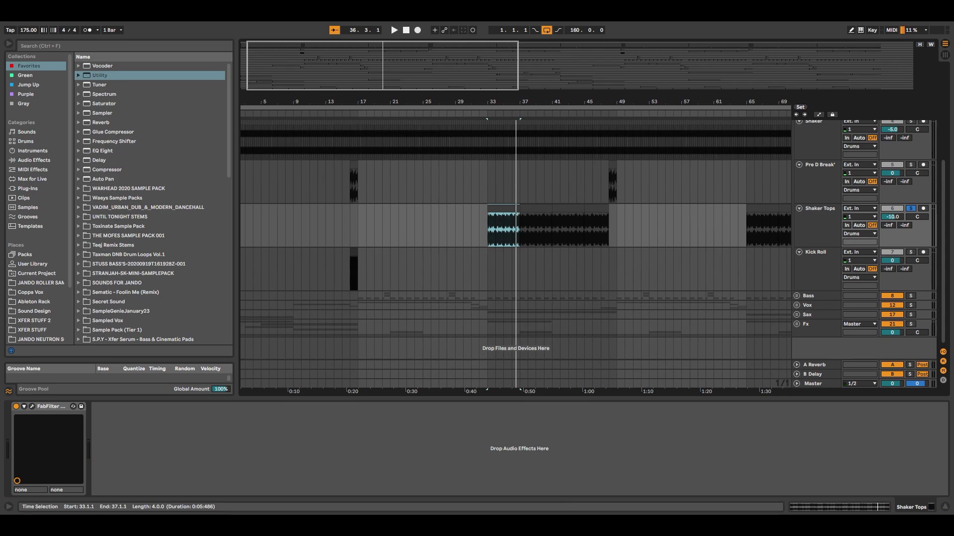
Select all the drum tracks from Main Loop to Kick Roll and fold them together
scroll(515, 239, up, 3)
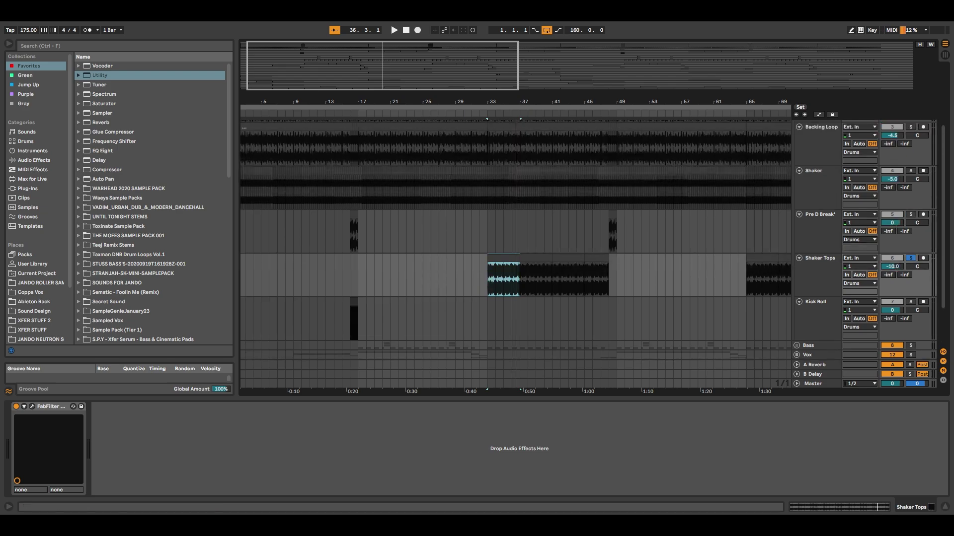
click(815, 168)
scroll(511, 211, down, 2)
scroll(511, 210, down, 2)
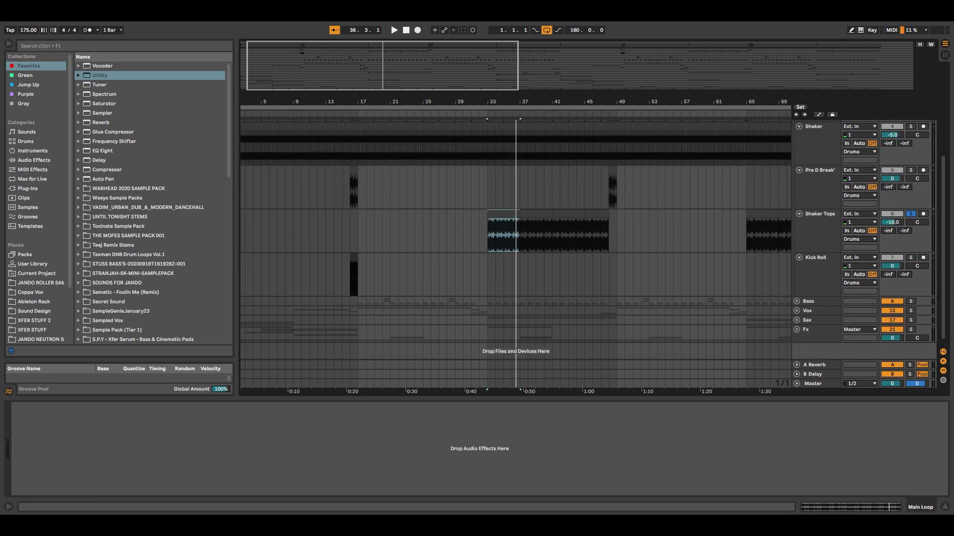
shift+click(815, 258)
key(u)
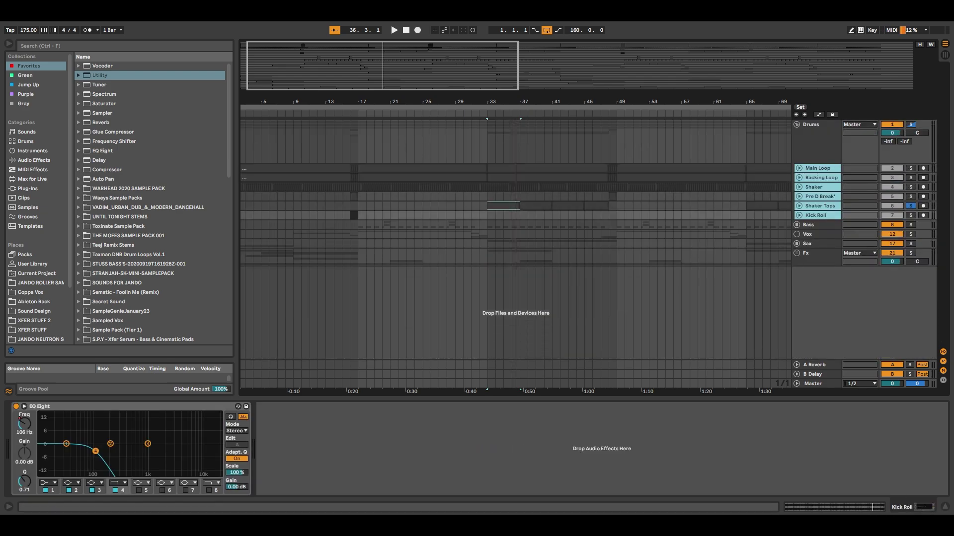
Expand the Bass group around bar 16 and unfold its Sub, Reese L and Reese tracks
click(796, 224)
drag(336, 102, 335, 145)
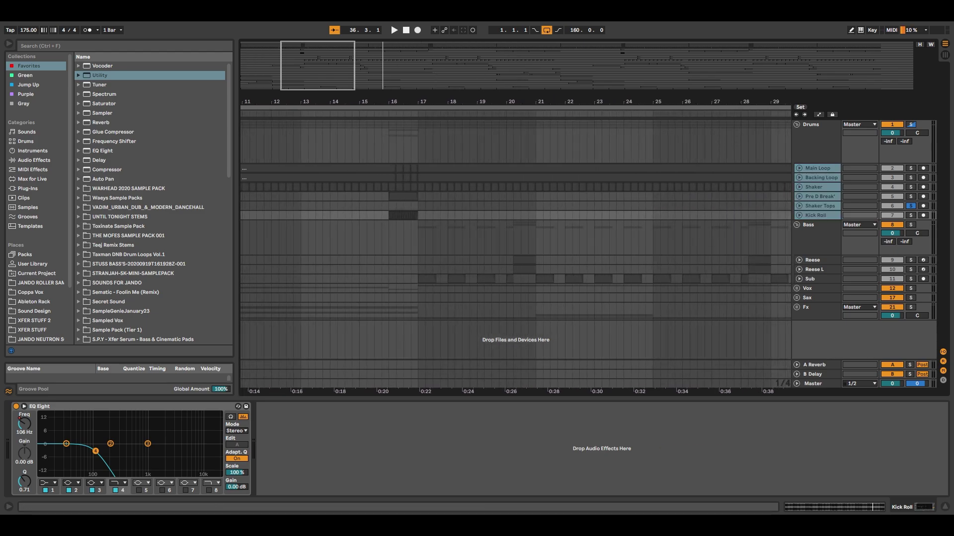
click(799, 278)
click(799, 270)
click(798, 259)
Select the Sub track's clips from bar 17 to bar 161
scroll(516, 249, down, 3)
click(427, 278)
drag(313, 101, 315, 149)
drag(646, 101, 349, 34)
key(minus)
drag(293, 295, 764, 295)
key(plus)
key(plus)
key(plus)
key(plus)
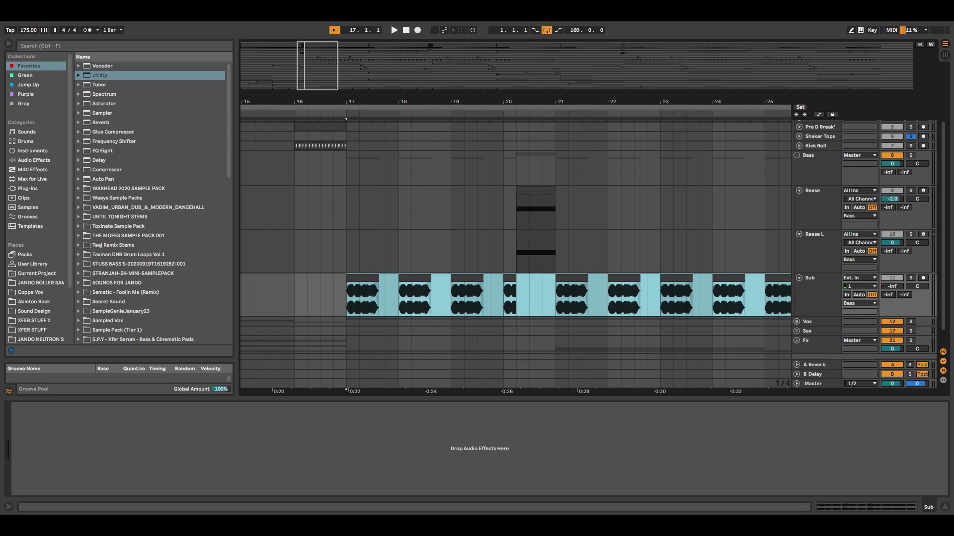
Solo the Sub track and play it from bar 17
scroll(516, 238, up, 2)
scroll(515, 238, down, 3)
key(s)
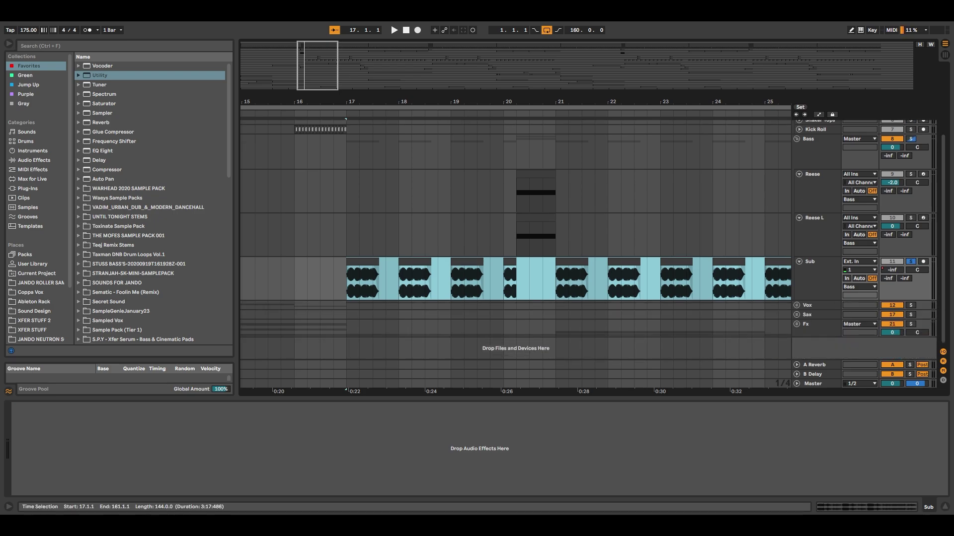
key(space)
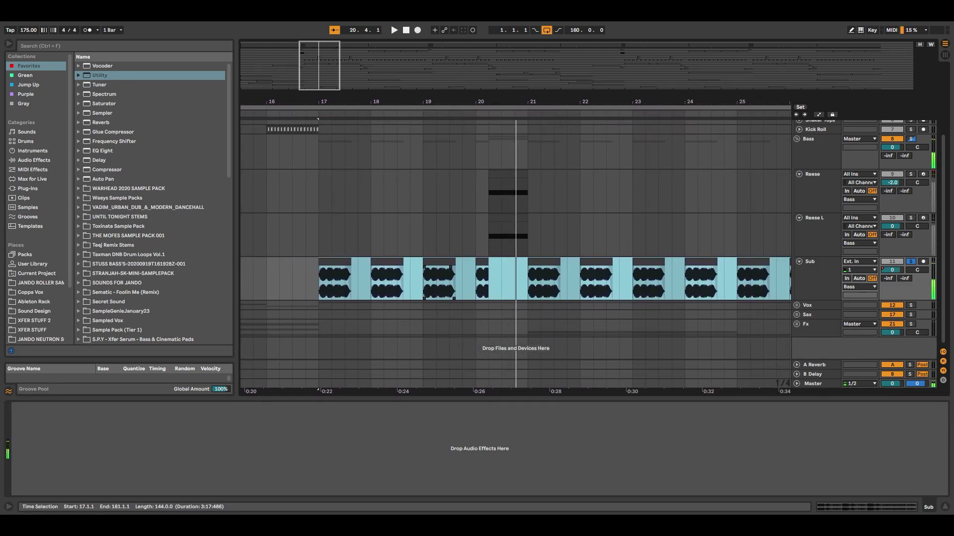
Select bar 20 across Reese and Reese L, and play both tracks soloed together
drag(475, 191, 528, 233)
scroll(584, 233, down, 5)
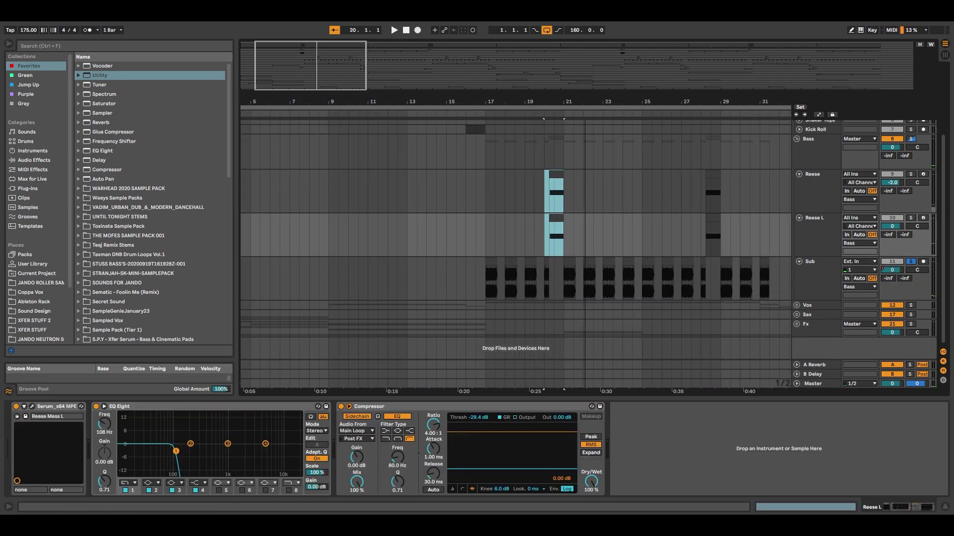
scroll(482, 234, up, 3)
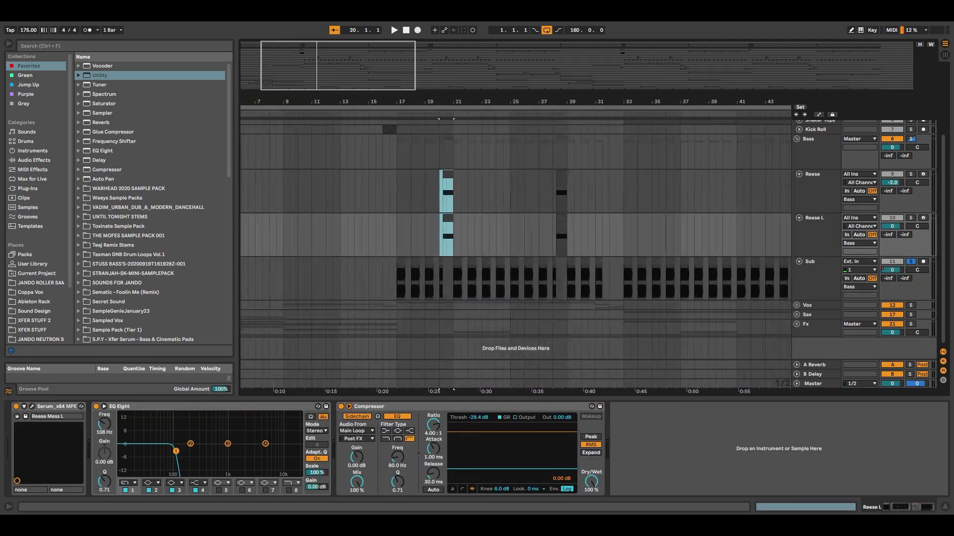
key(s)
key(space)
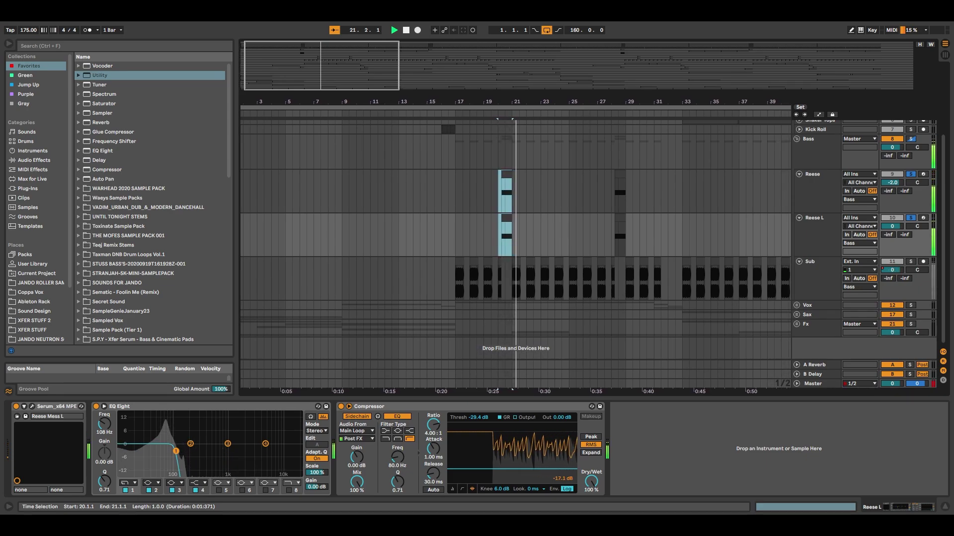
key(plus)
key(plus)
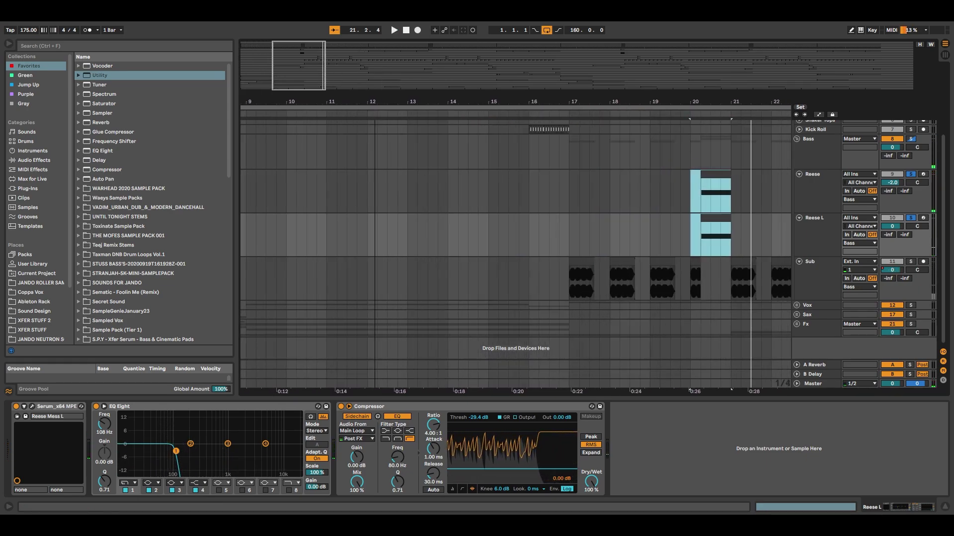
Select the Sub track and show the automation lanes to examine its track volume curve
click(817, 261)
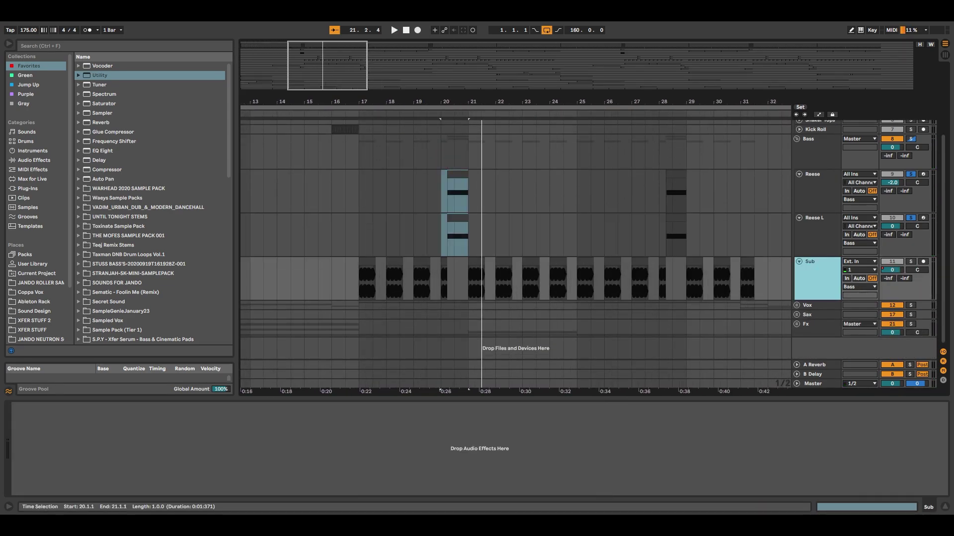
key(a)
scroll(515, 243, up, 3)
scroll(516, 244, down, 5)
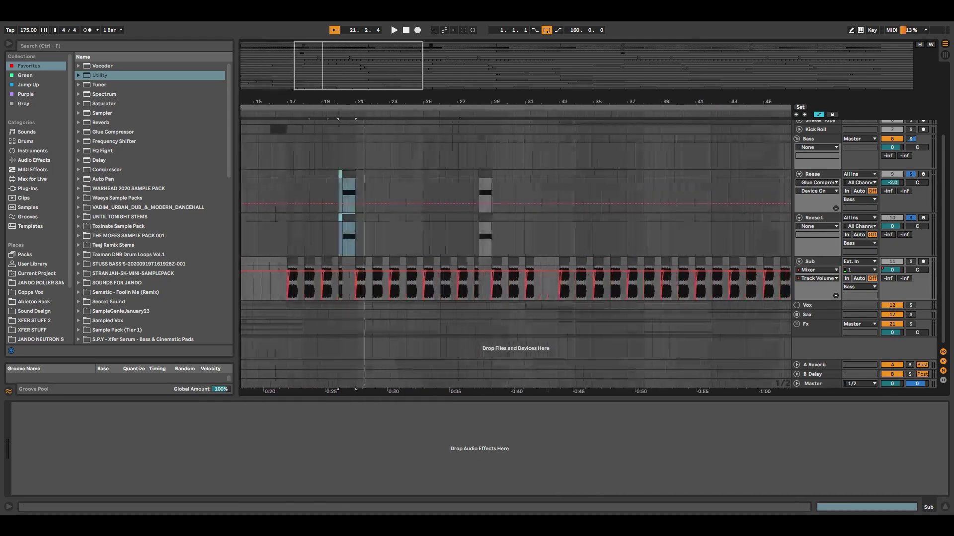
scroll(516, 243, up, 4)
scroll(317, 244, up, 3)
scroll(516, 243, left, 3)
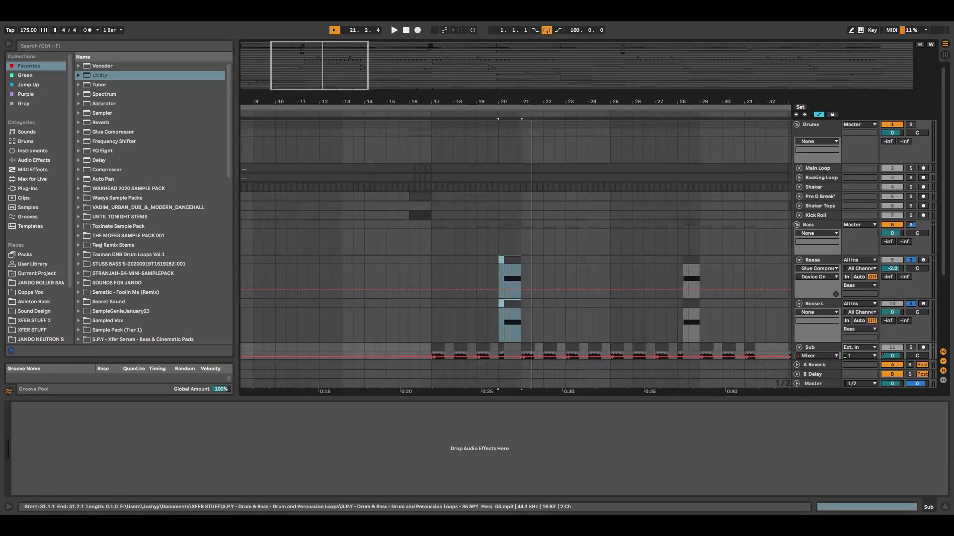
Unfold Shaker, Backing Loop and Main Loop to examine their clips against the bass, and fold the three tracks again
click(798, 187)
click(798, 178)
click(798, 168)
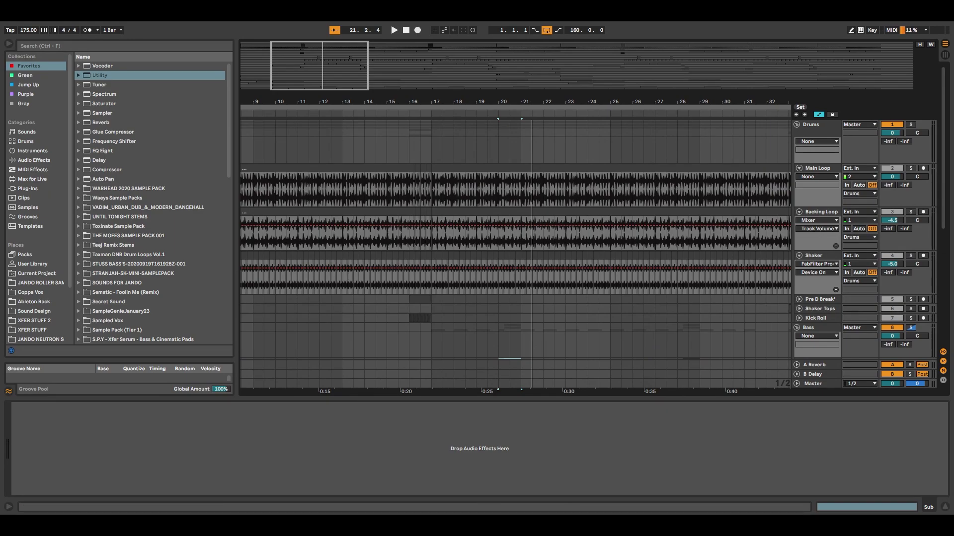
click(798, 168)
click(798, 178)
click(798, 187)
scroll(516, 244, down, 1)
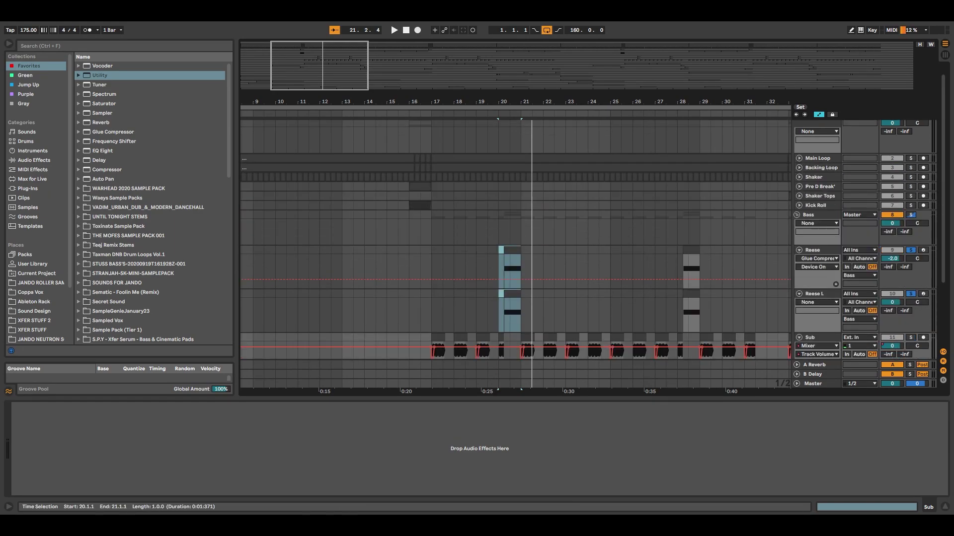
Select the Sub clip at bar 17 and play the soloed Sub track with its volume automation in close view
scroll(516, 244, down, 2)
drag(366, 102, 306, 129)
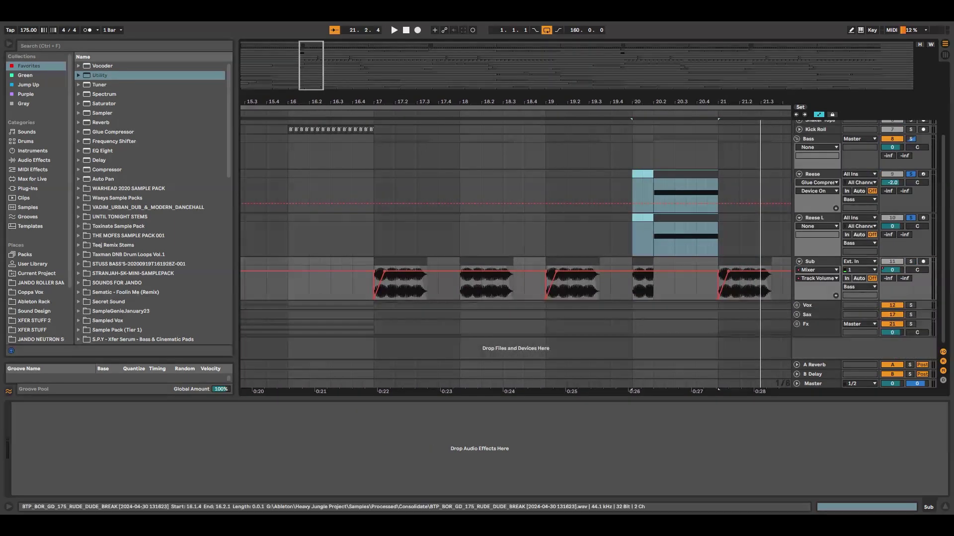
click(817, 261)
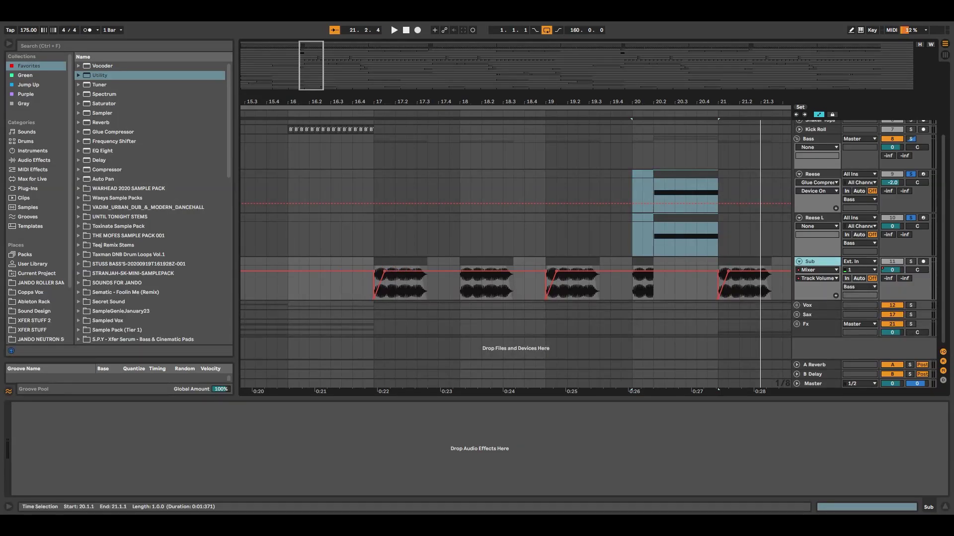
click(399, 261)
key(s)
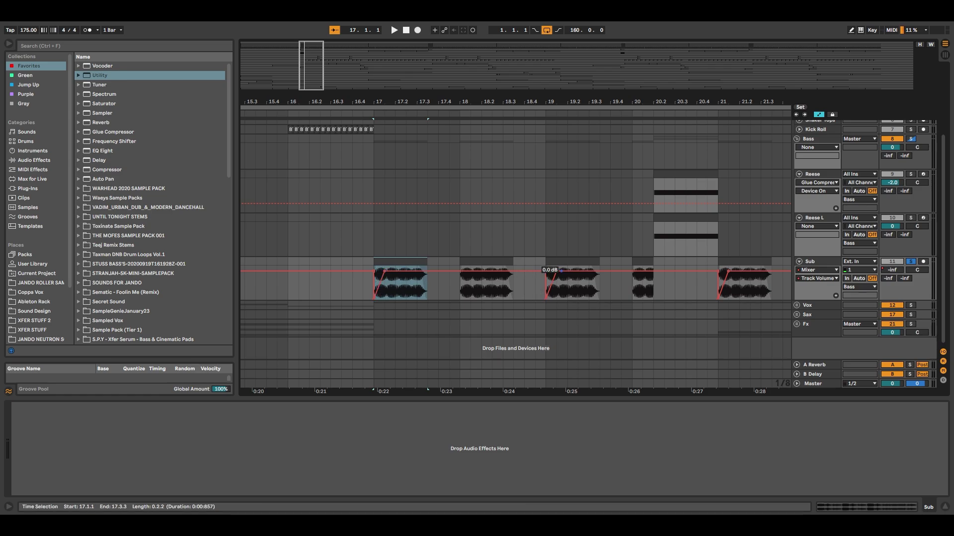
drag(332, 101, 332, 149)
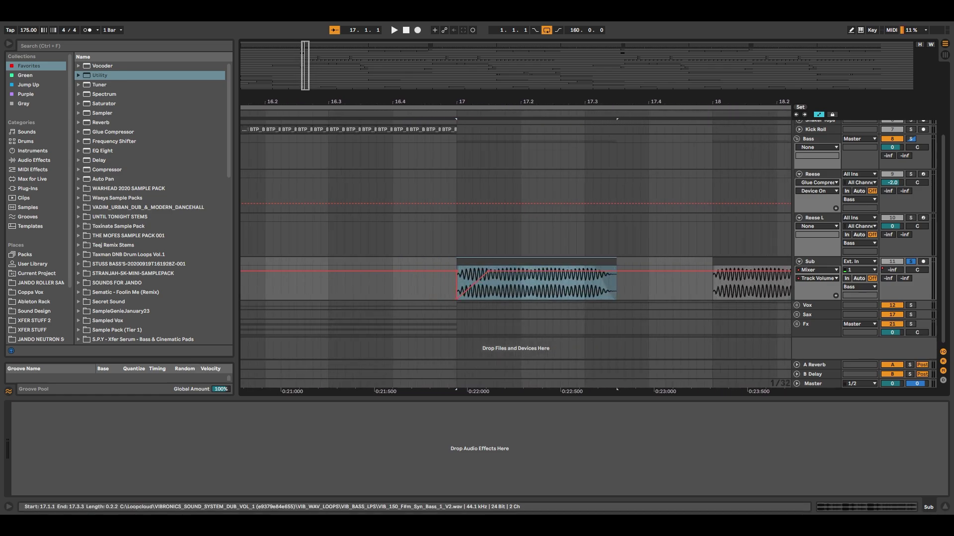
key(space)
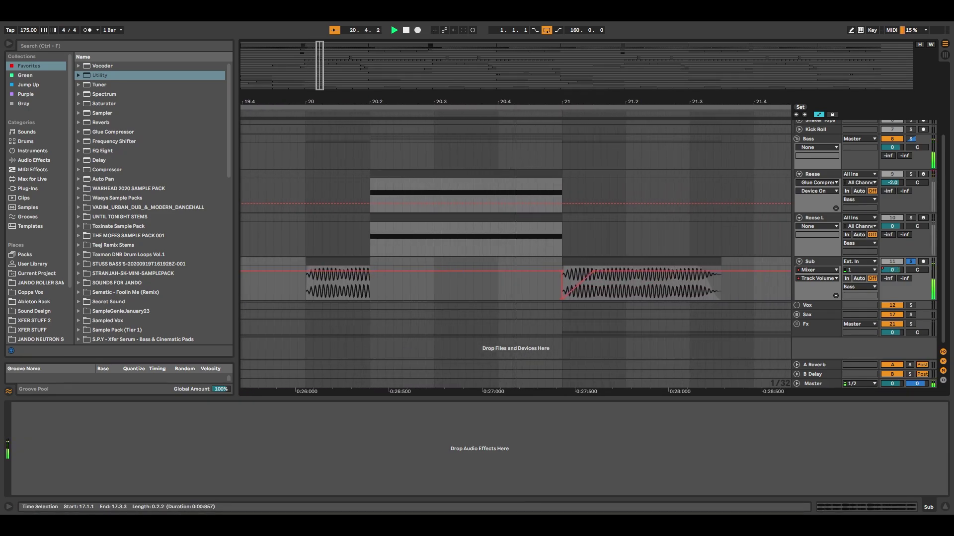
Stop playback and return the Sub track to the normal clip view with its bar 17 clip selected
scroll(477, 273, down, 10)
click(481, 261)
scroll(481, 273, up, 2)
key(s)
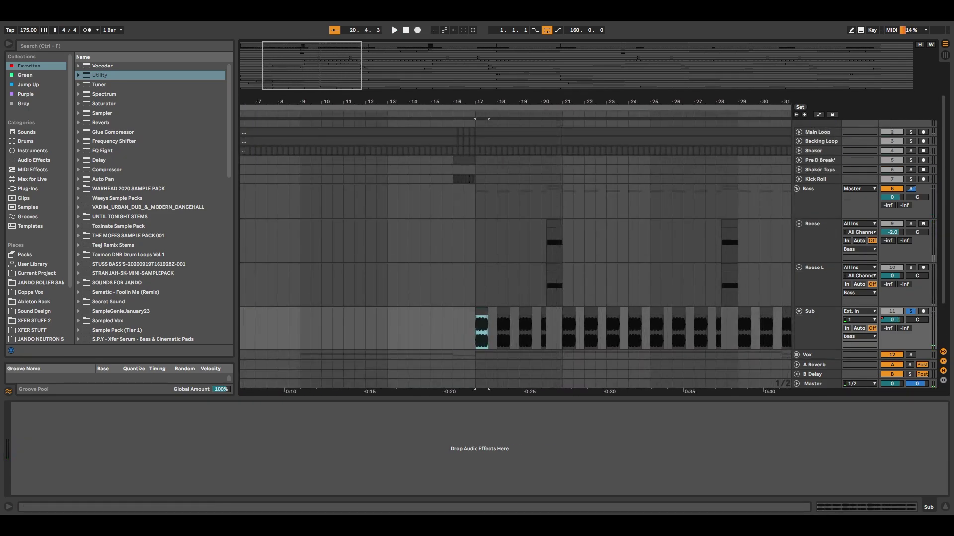
Select the Reese clip at bar 20, solo the Reese track, and open its Serum instrument clear of the track controls
click(817, 224)
click(554, 223)
key(s)
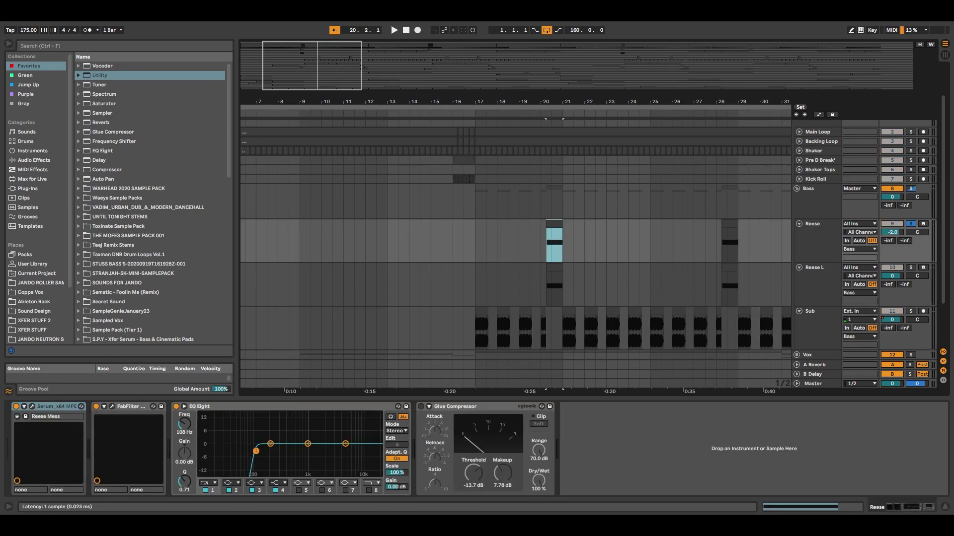
click(32, 407)
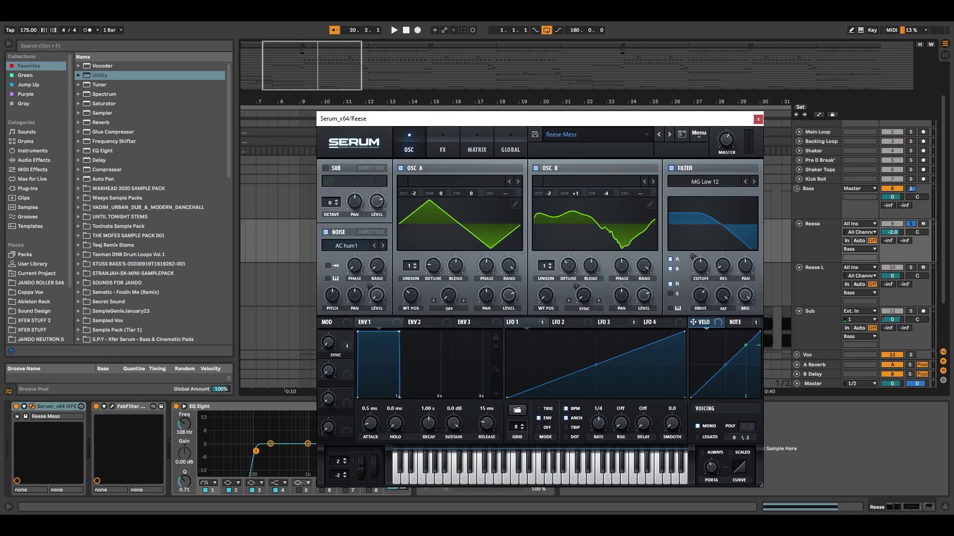
drag(526, 118, 449, 67)
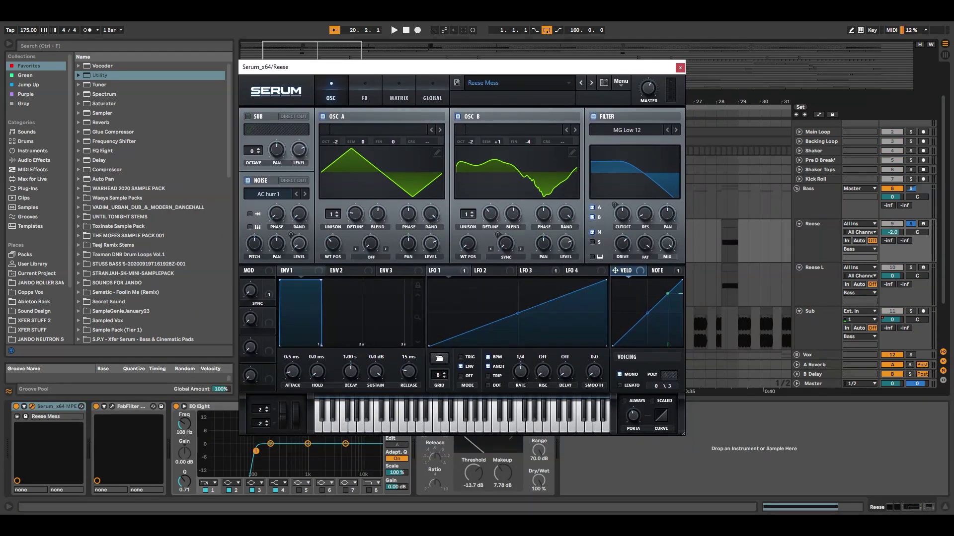
Examine oscillator B's wavetable in the table editor and its wavetable categories, and return to the oscillator page without changes
right_click(466, 135)
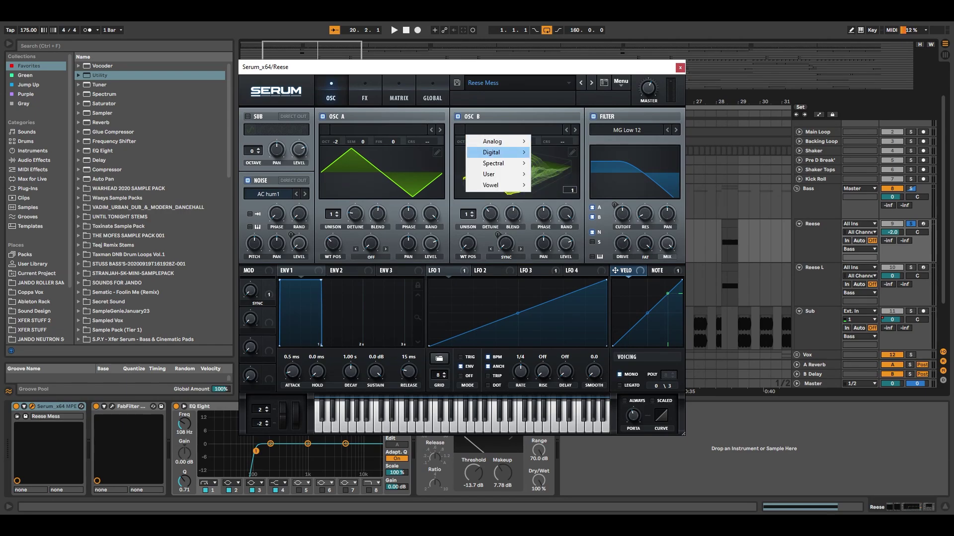
click(494, 186)
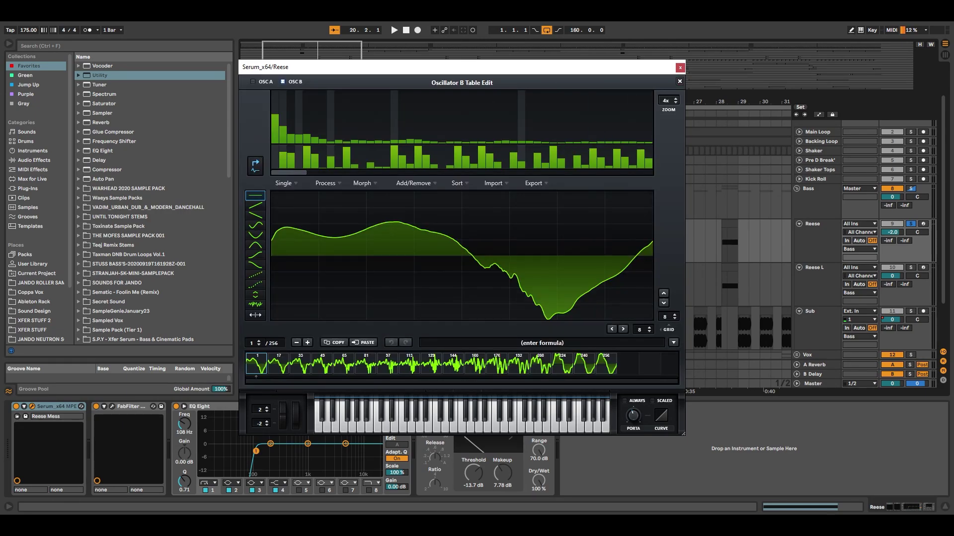
click(679, 81)
click(511, 130)
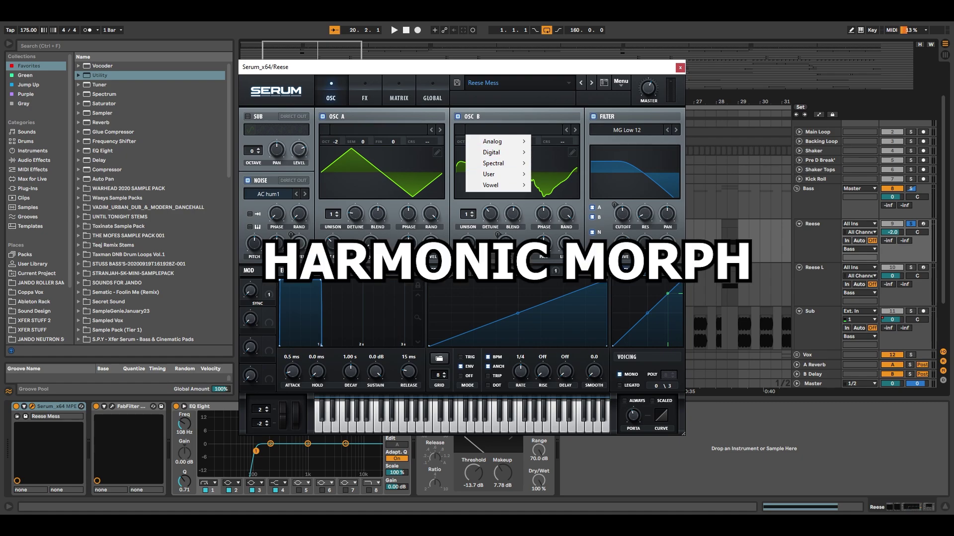
key(Escape)
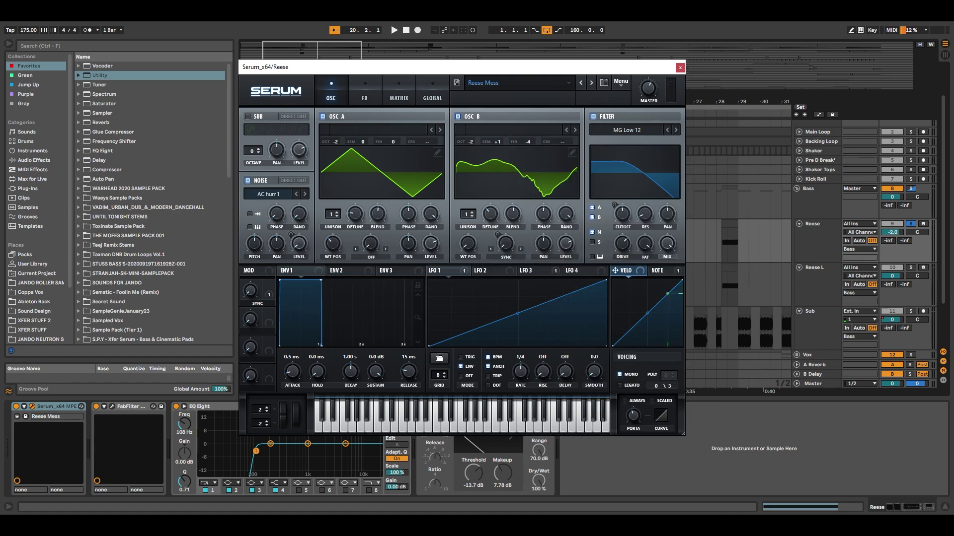
Examine the LFO 1 and LFO 3 shapes in Serum and their modulation of the filter cutoff and noise level
drag(431, 271, 623, 214)
mouse_move(614, 204)
drag(622, 214, 622, 217)
click(530, 271)
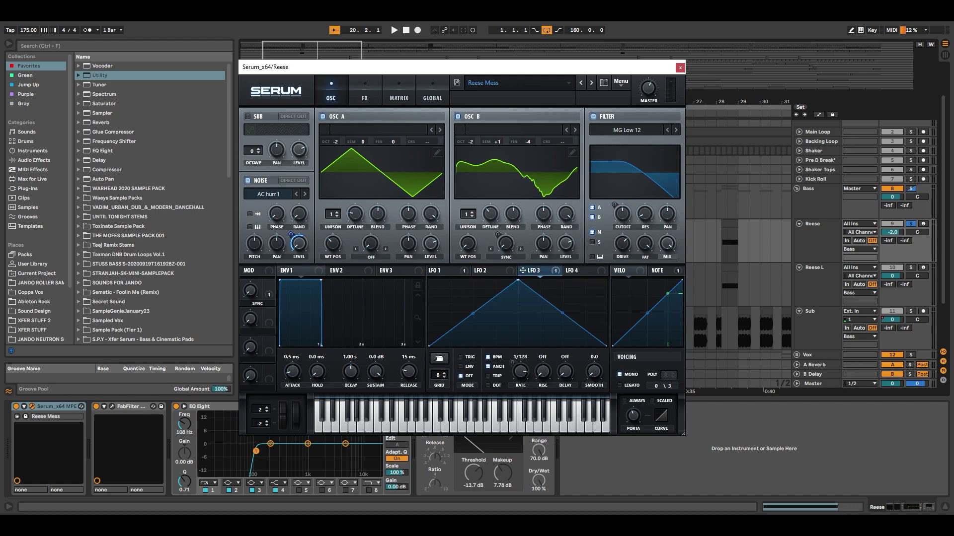
mouse_move(291, 234)
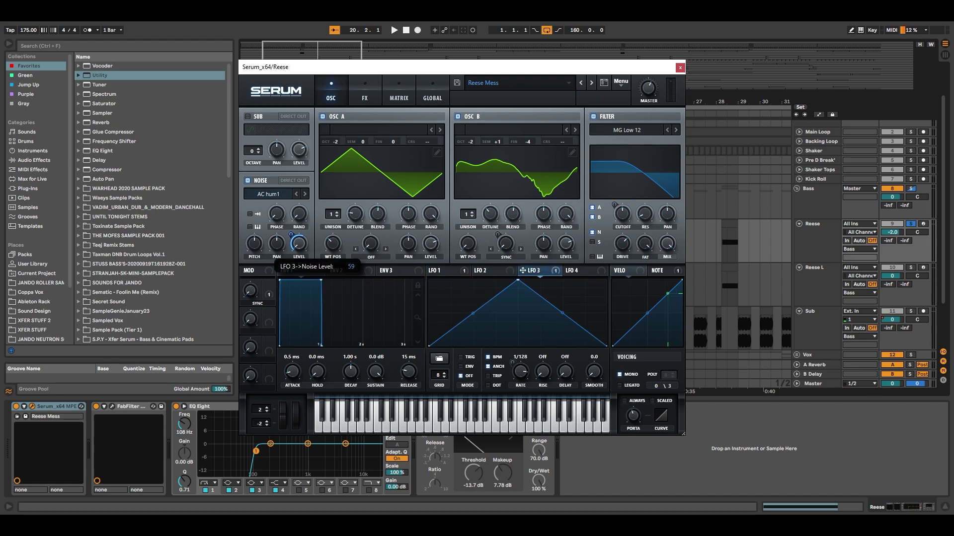
click(437, 270)
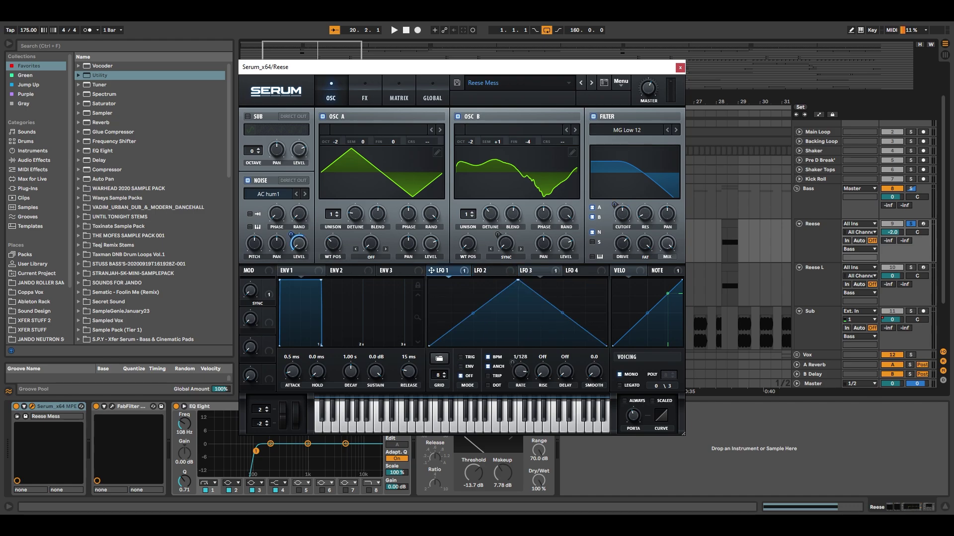
Review the Reese patch's effects, note modulation curve, matrix and global settings, and return to the oscillator page
click(364, 95)
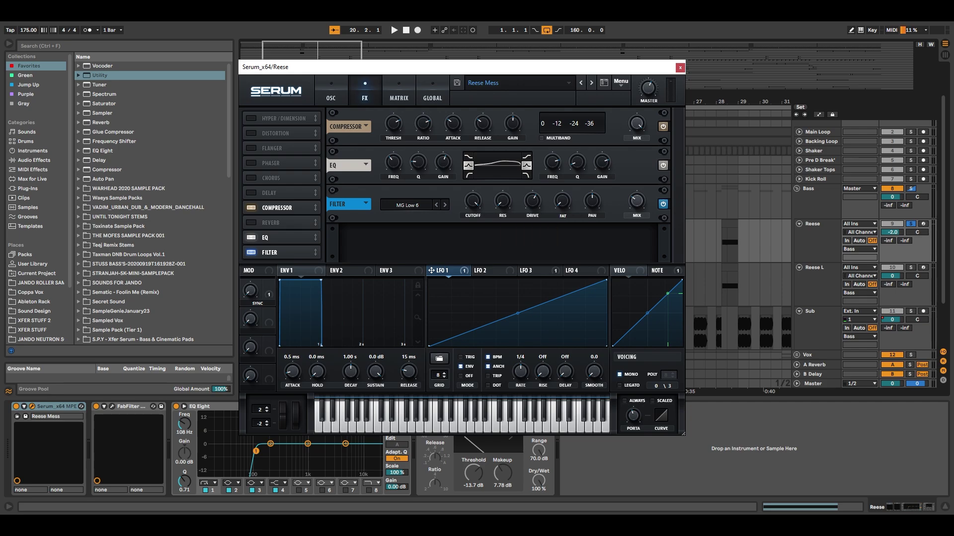
click(660, 271)
click(331, 95)
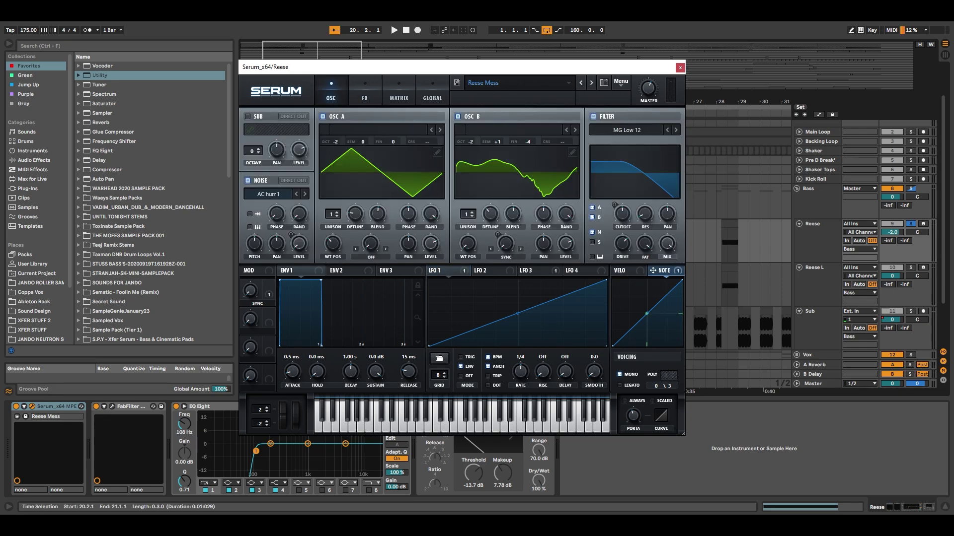
click(365, 94)
click(399, 95)
click(432, 94)
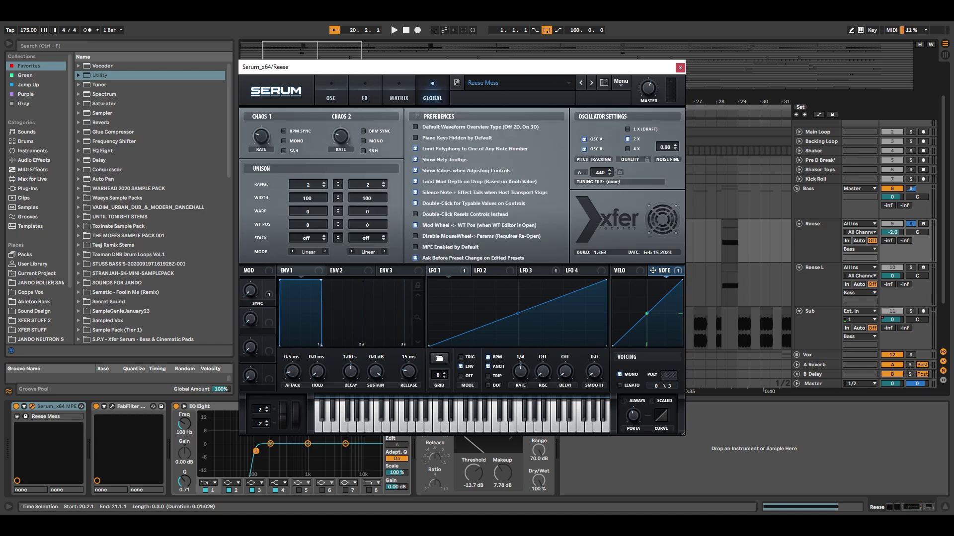
click(331, 94)
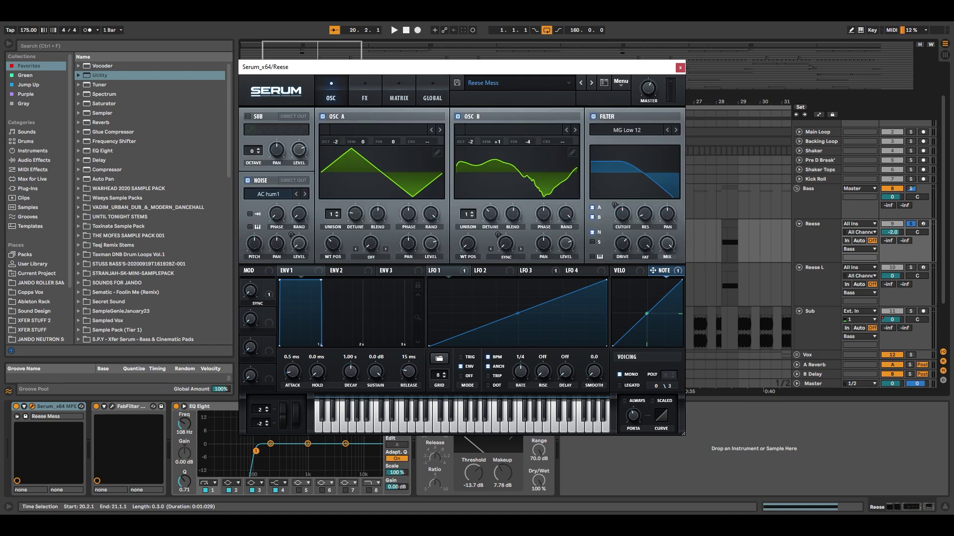
Close Serum, select the Reese L clip at bar 20, and play that track soloed with its devices shown
click(680, 68)
double_click(553, 267)
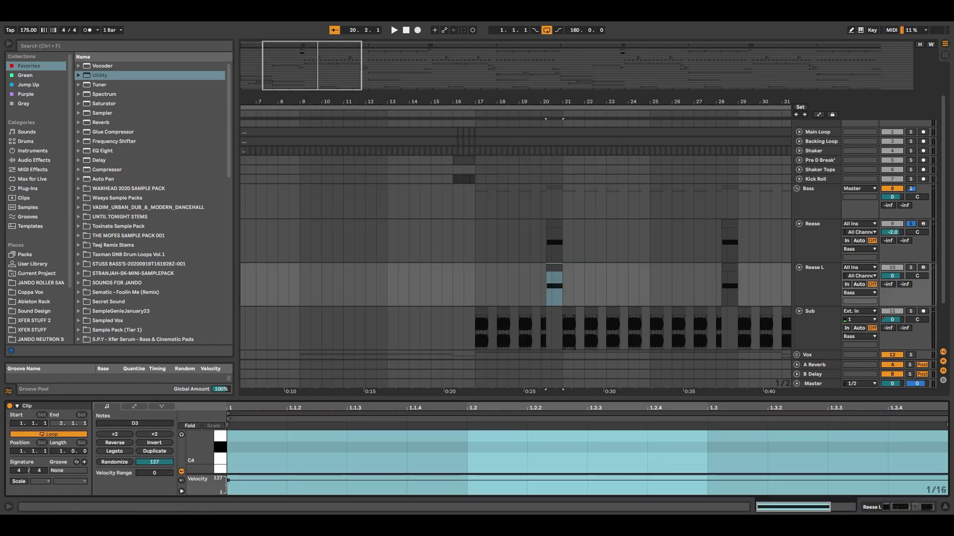
key(shift+Tab)
key(s)
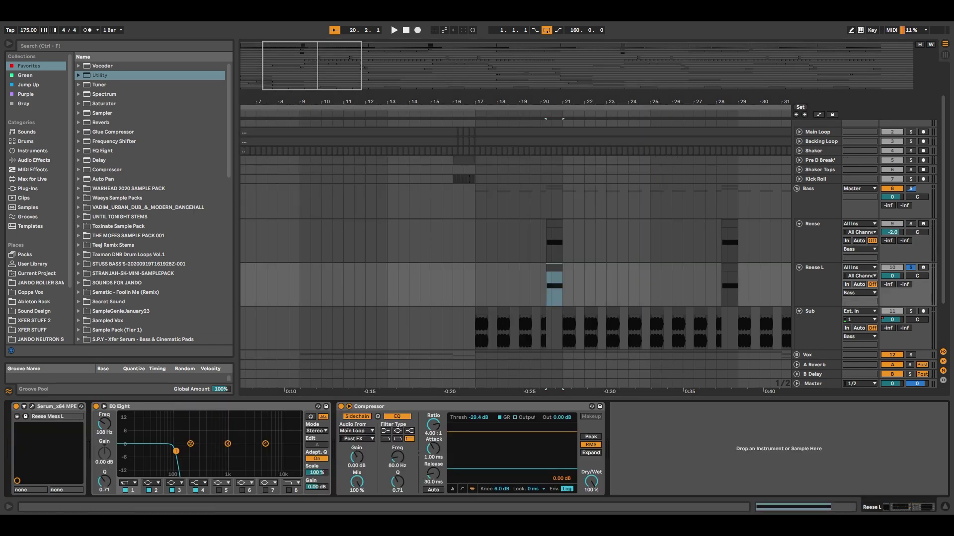
key(space)
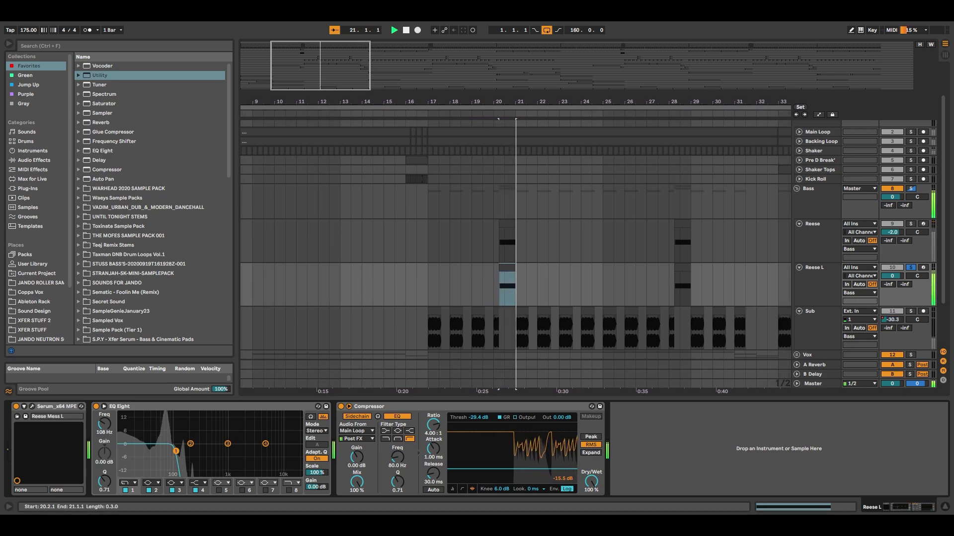
Select the Reese clip at bar 20 and play the Reese track soloed for comparison
click(507, 223)
key(s)
key(space)
key(space)
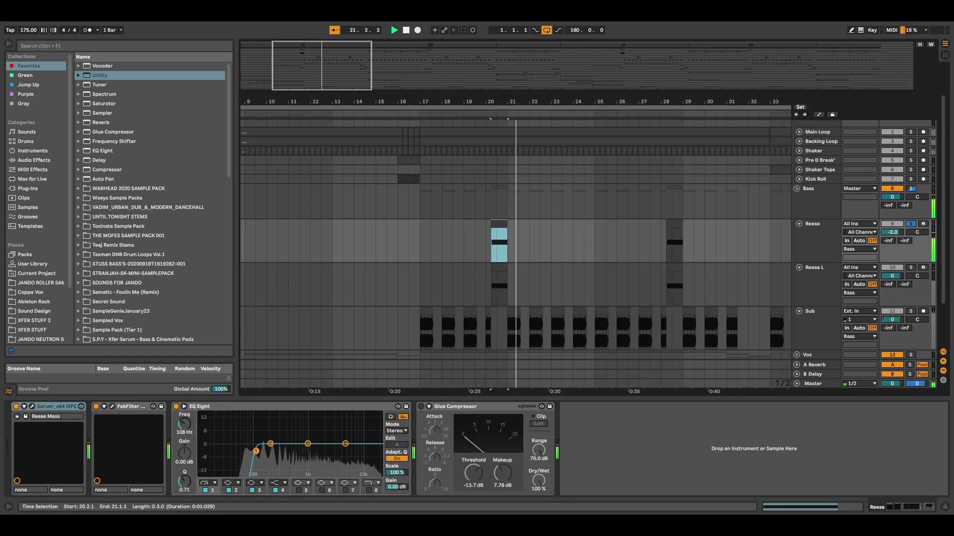
Stop playback, clear the Reese solo, and fold the Bass group
key(space)
key(minus)
key(minus)
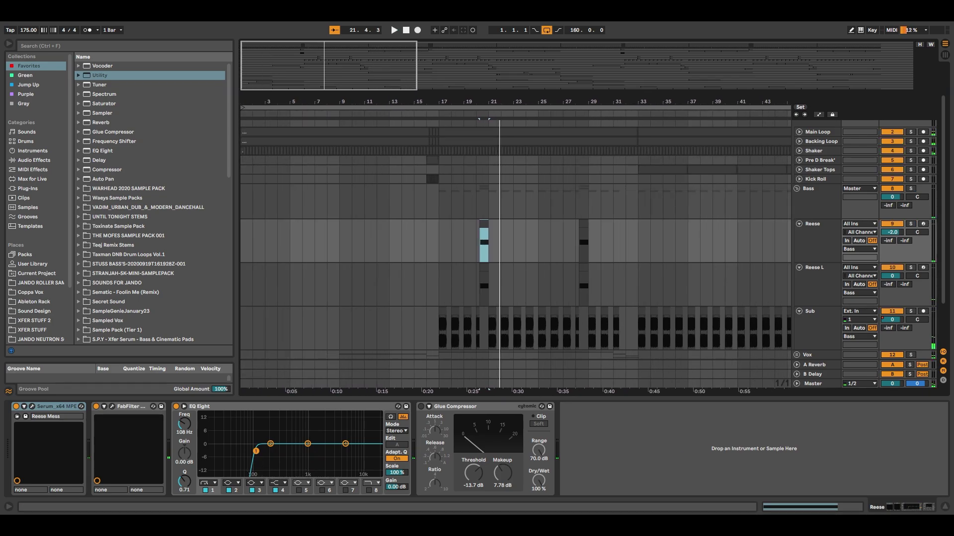
click(816, 188)
key(u)
key(minus)
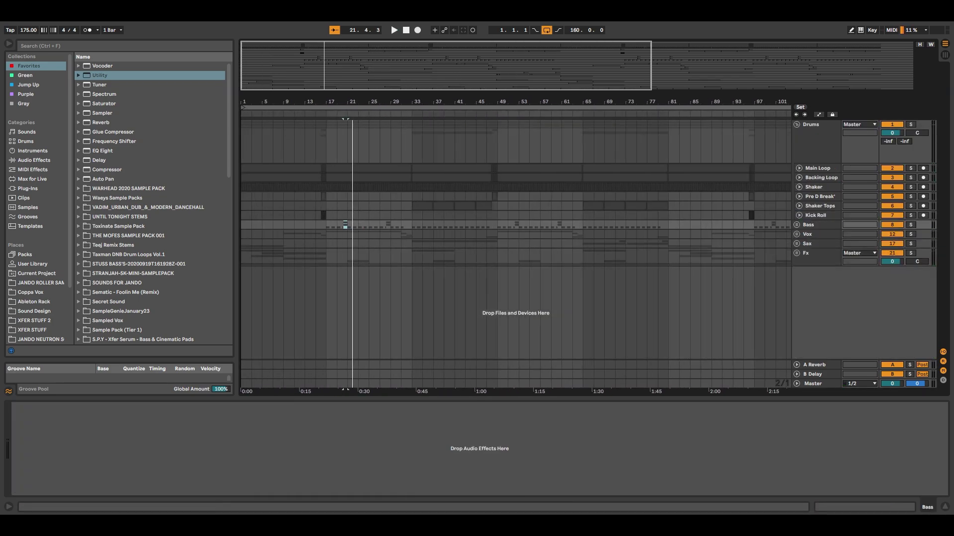
Unfold the Vox group and its Vox Drop, Run It Vox, Run It Vox D and Pull it tracks
key(Down)
key(Right)
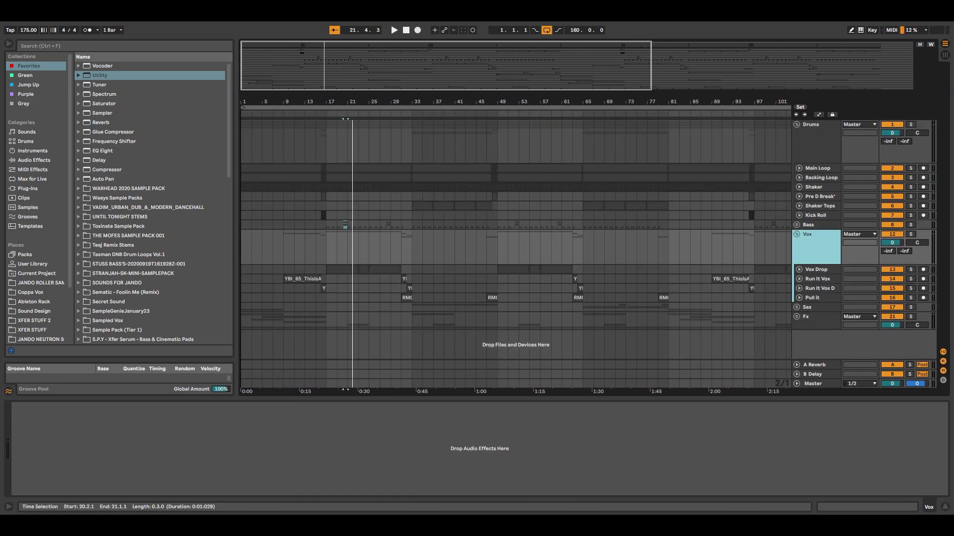
click(798, 297)
click(799, 288)
click(799, 279)
click(799, 269)
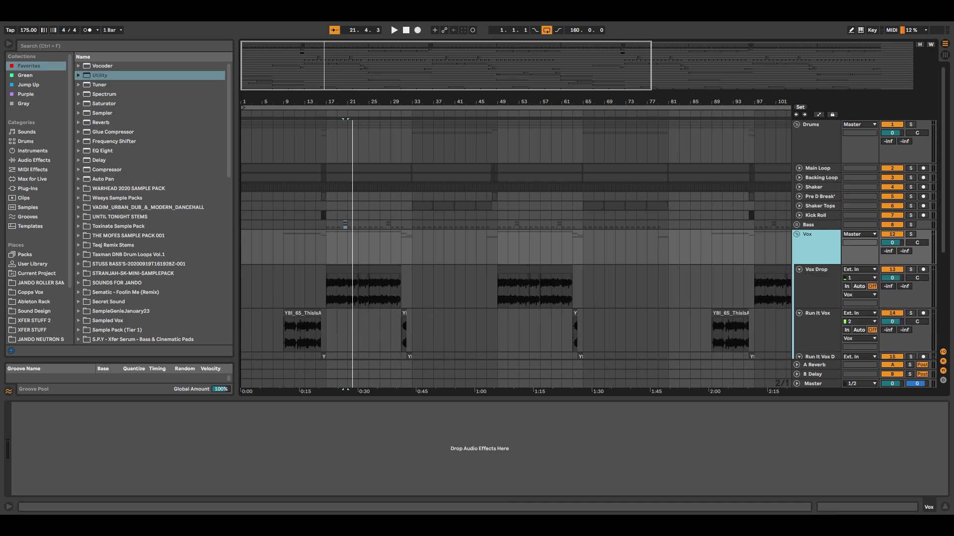
Select the Vox Drop clip at bar 17, solo the Vox Drop track, and play it briefly
key(plus)
key(plus)
scroll(515, 239, down, 3)
click(500, 219)
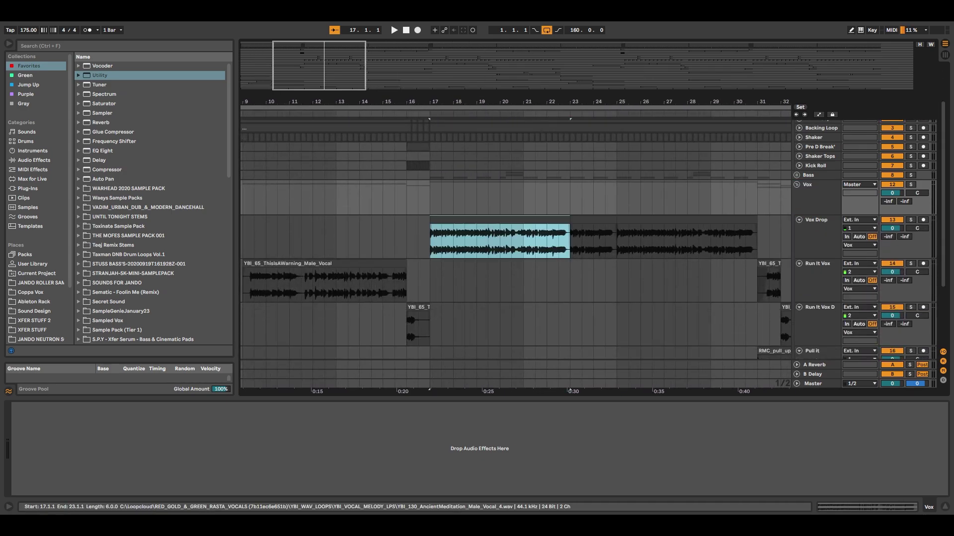
click(910, 220)
key(space)
drag(577, 93, 576, 71)
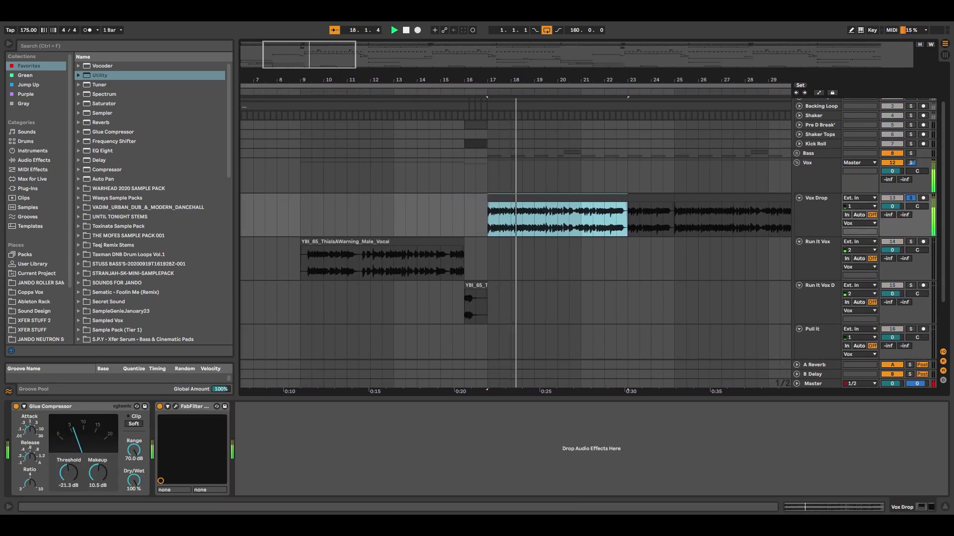
key(space)
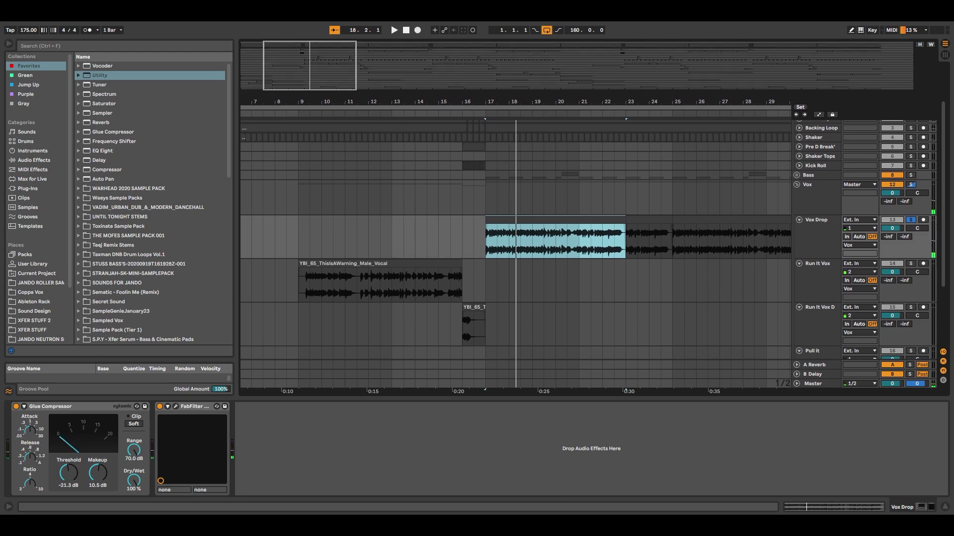
Open the FabFilter Pro-R reverb on Vox Drop to examine its space, mix and decay EQ settings, and close it
key(minus)
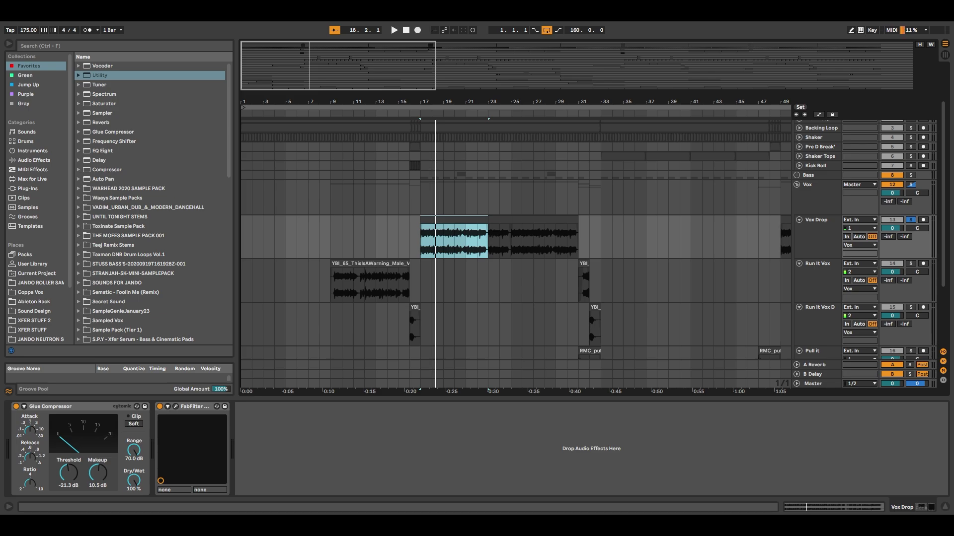
drag(454, 102, 447, 154)
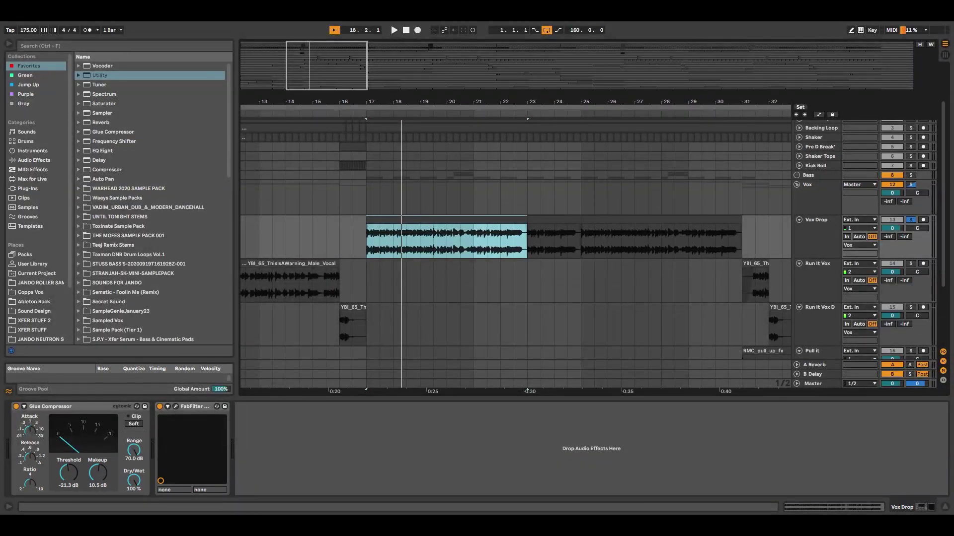
click(176, 407)
drag(214, 44, 322, 61)
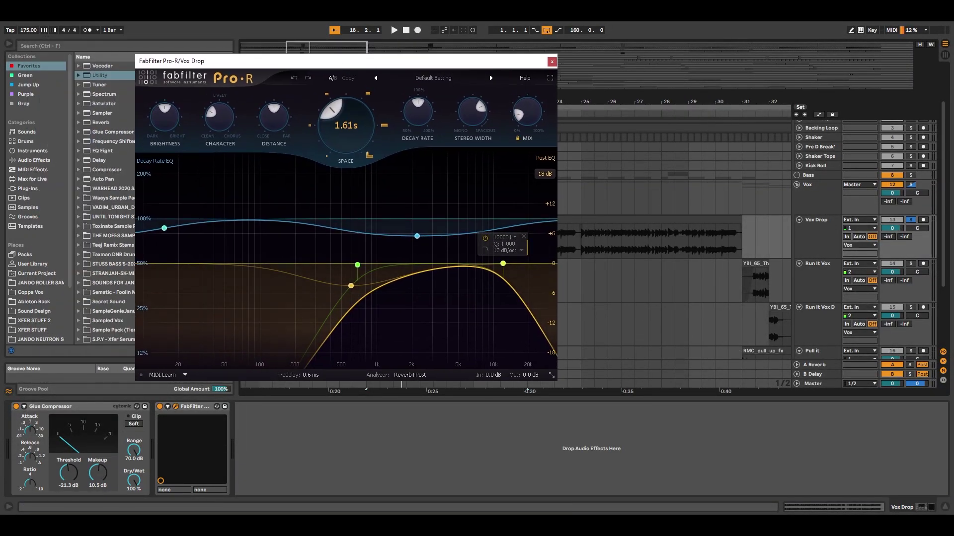
click(552, 61)
click(176, 406)
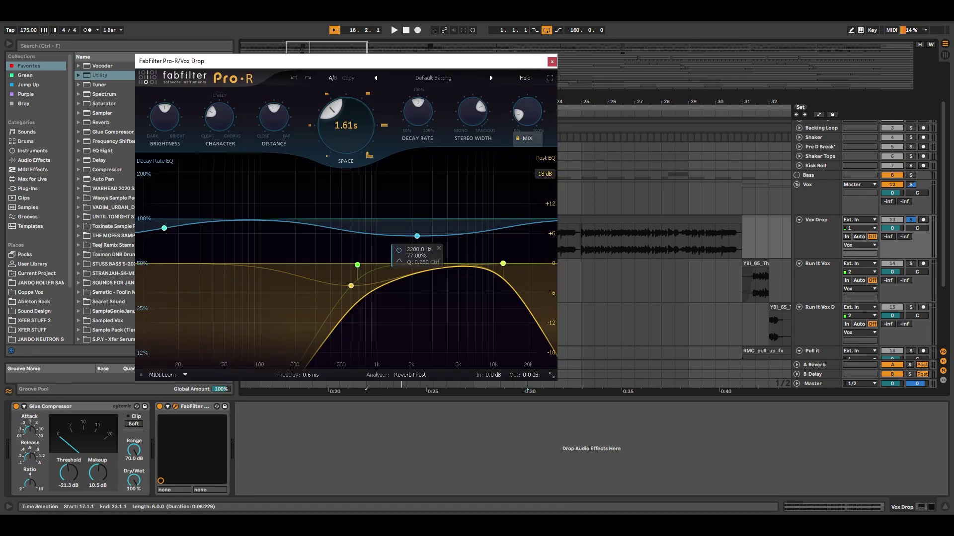
drag(348, 60, 423, 72)
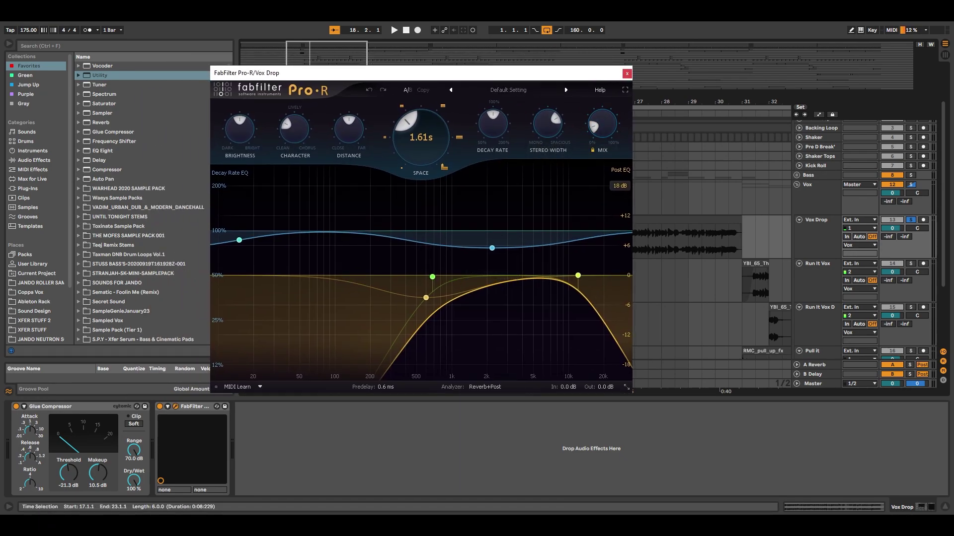
click(627, 74)
Play the soloed Vox Drop track from bar 17 past bar 24 and stop playback
key(plus)
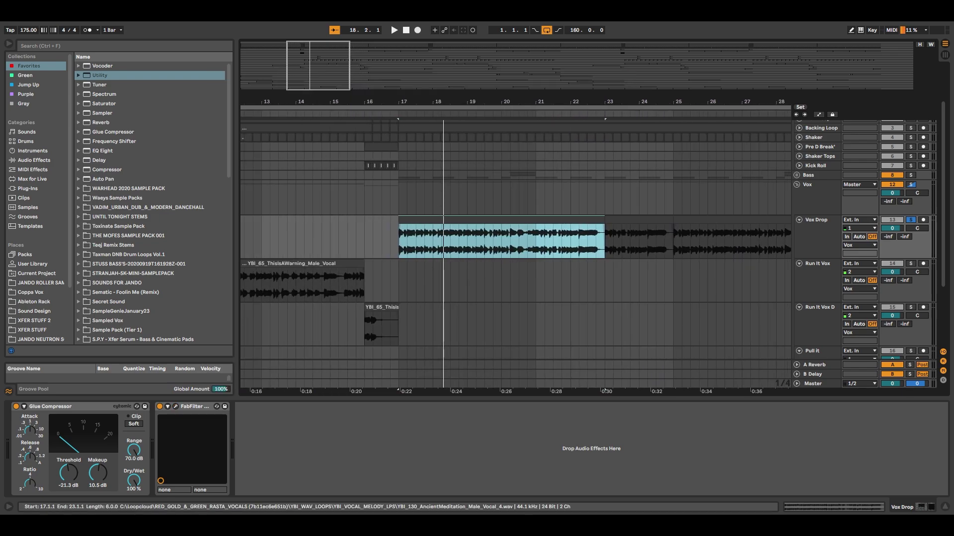
key(minus)
key(minus)
key(space)
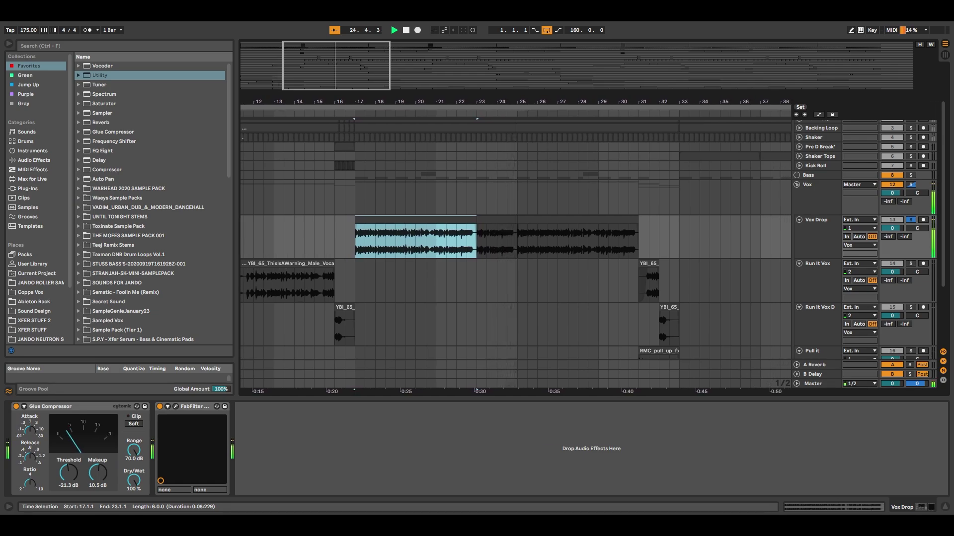
key(space)
Select the Run It Vox clip at bar 9, solo the Run It Vox track, and play it through to bar 16
drag(348, 102, 464, 100)
click(370, 263)
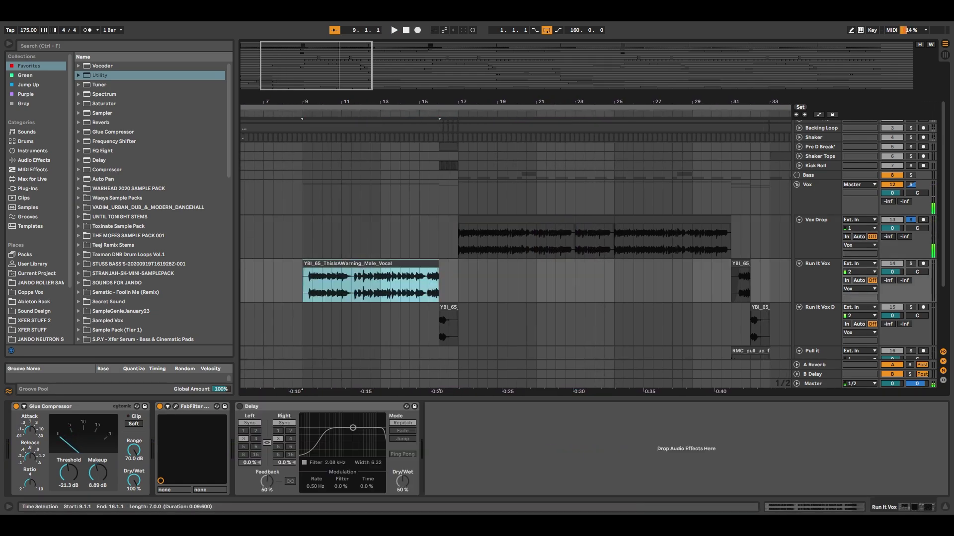
key(space)
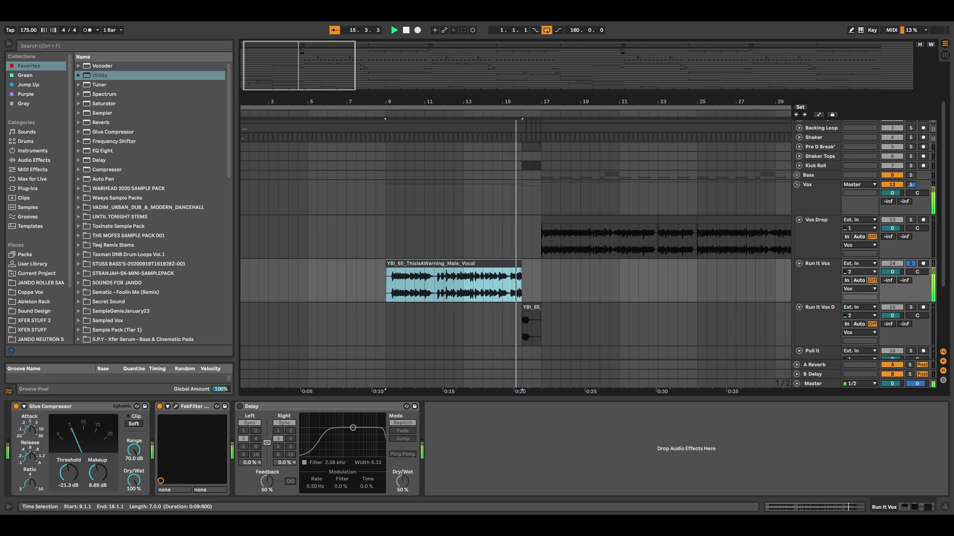
key(space)
scroll(516, 254, up, 1)
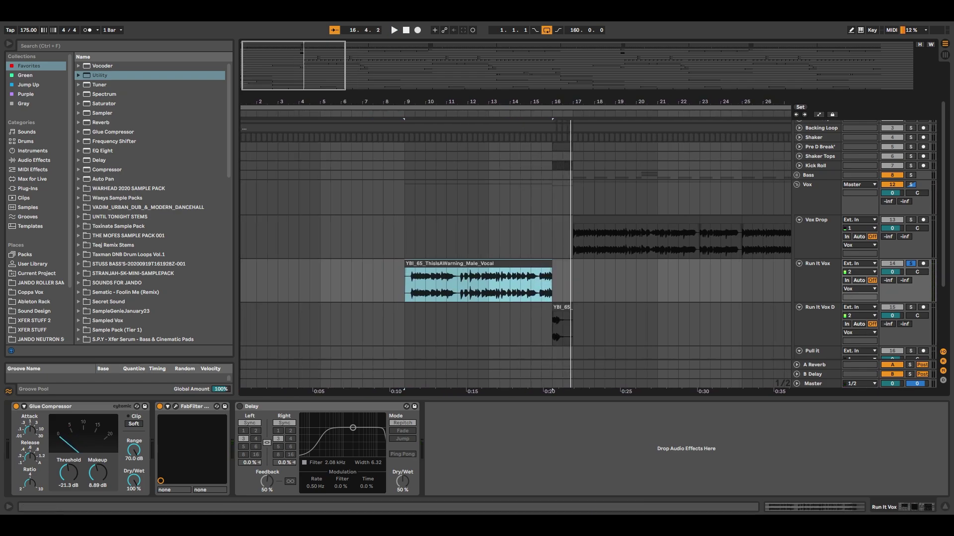
Select the Run It Vox Delay clip at bar 16, compare its devices with those of Vox Drop, and solo the Run It Vox Delay track
scroll(507, 253, up, 2)
scroll(507, 253, down, 3)
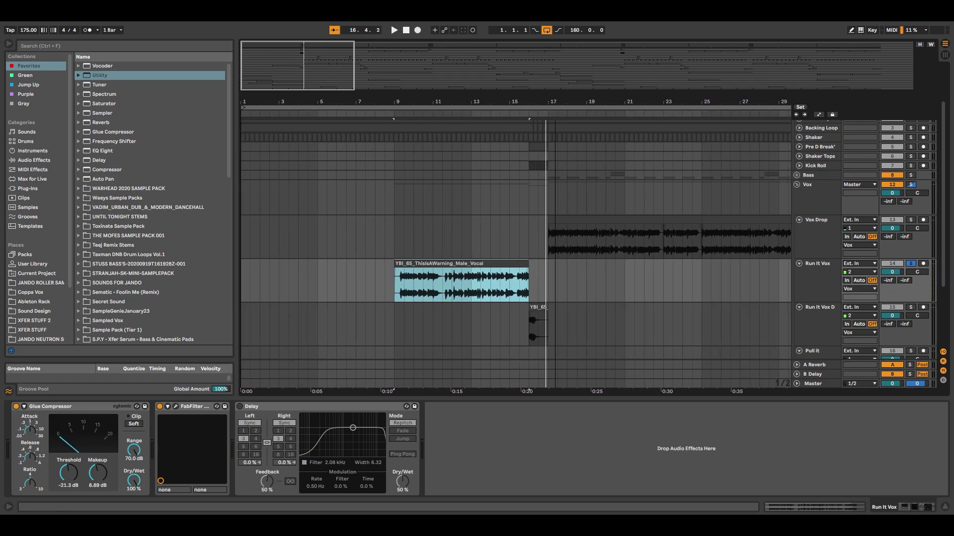
scroll(507, 253, down, 3)
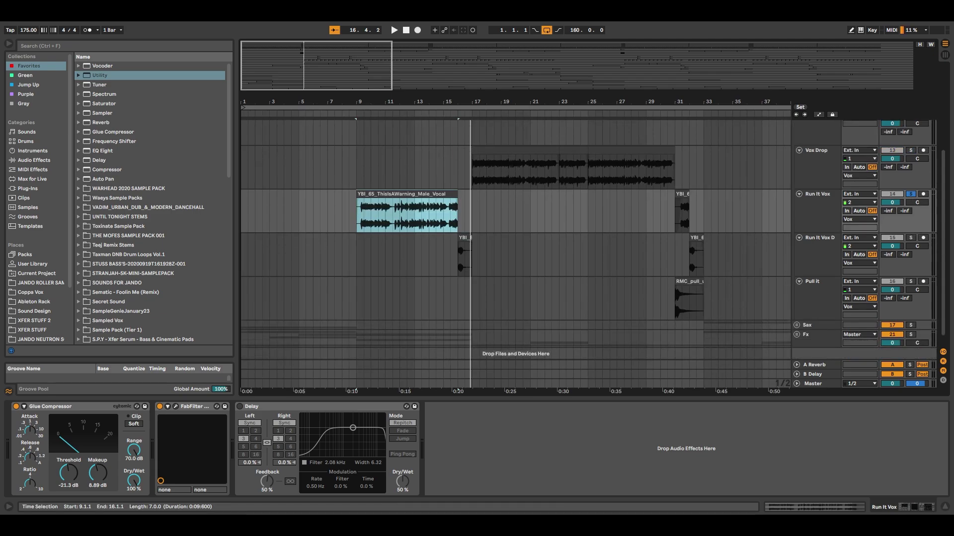
click(817, 238)
click(464, 237)
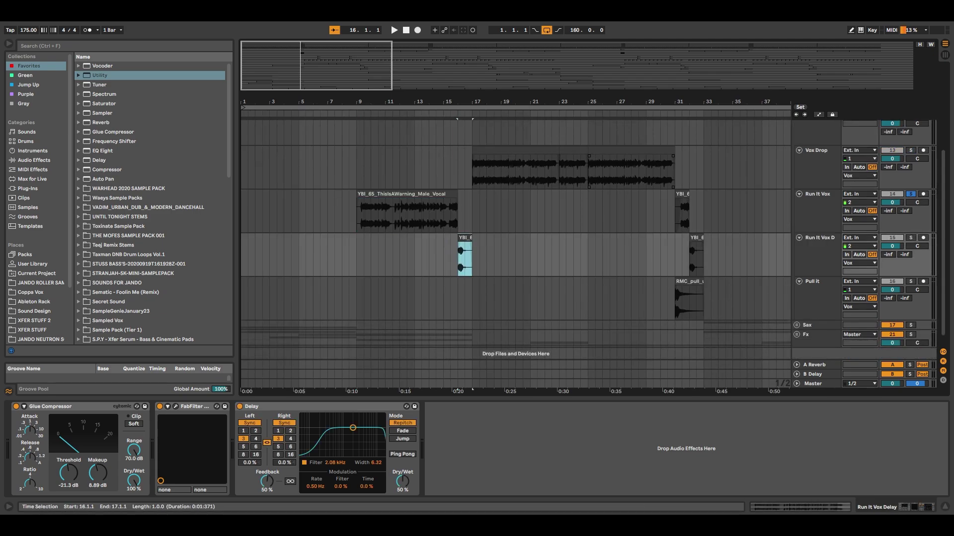
click(514, 151)
shift+click(630, 151)
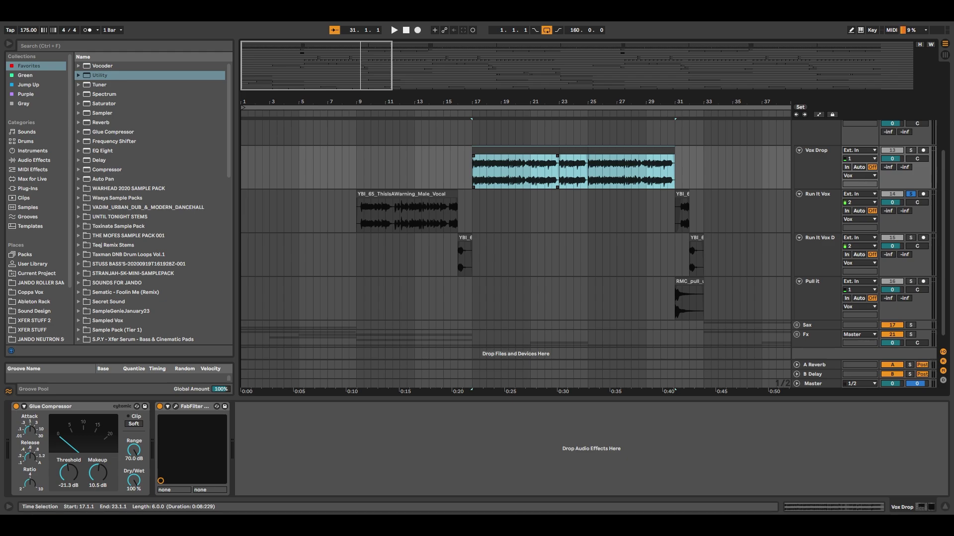
click(464, 237)
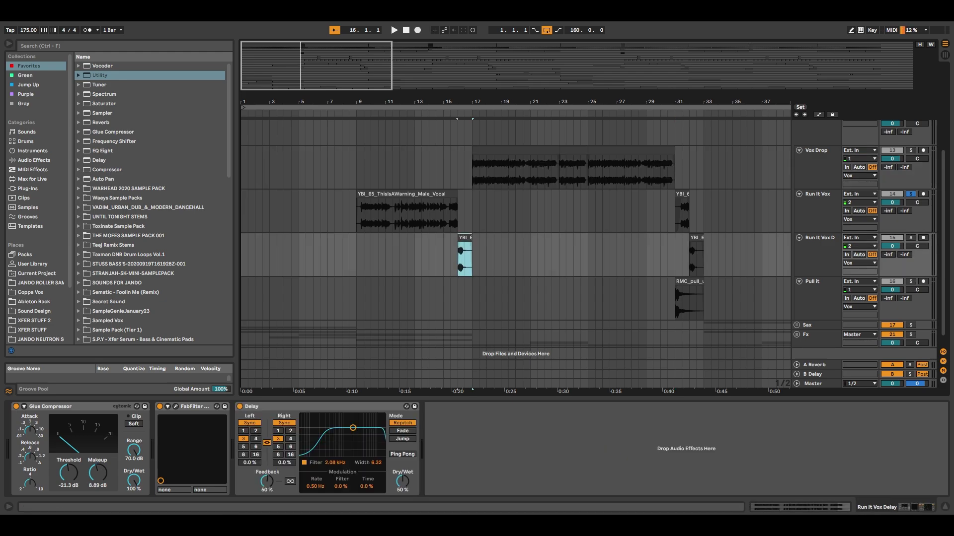
drag(464, 101, 510, 103)
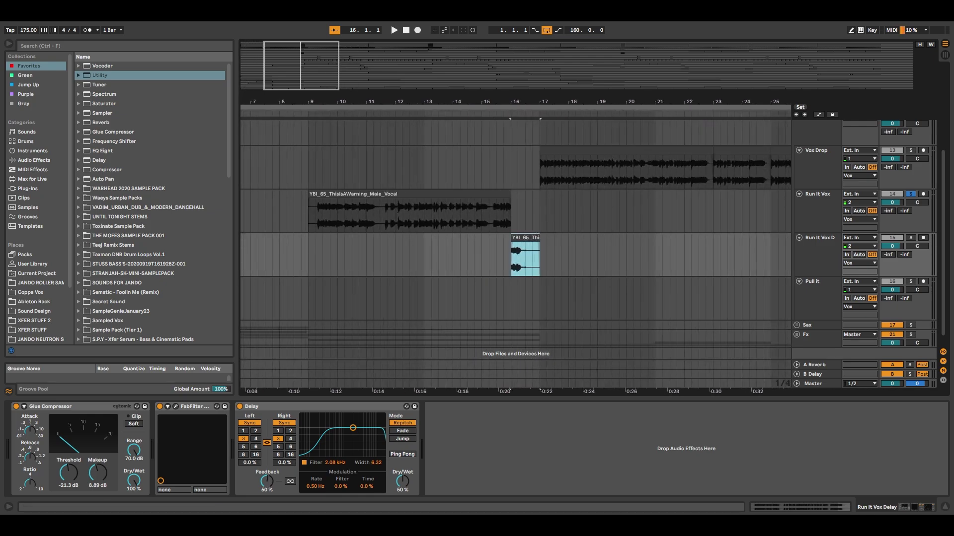
key(s)
Try to extend the Run It Vox clip past bar 16 above the delay clip, and undo the extension
click(561, 214)
mouse_move(308, 213)
mouse_down()
mouse_move(510, 213)
mouse_move(532, 193)
mouse_move(518, 215)
mouse_up()
click(525, 238)
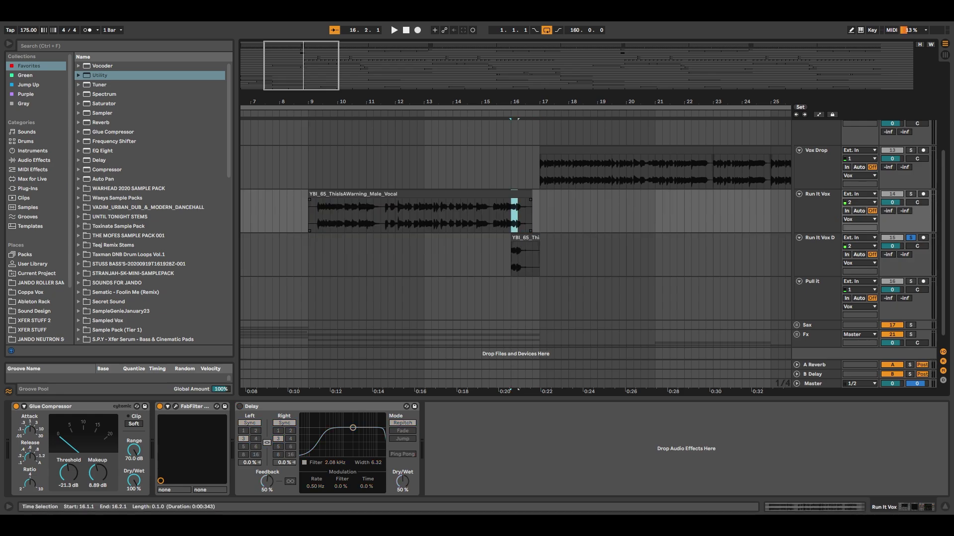
key(ctrl+z)
Select the Run It Vox Delay clip at bar 16 and play it soloed
click(512, 215)
click(524, 238)
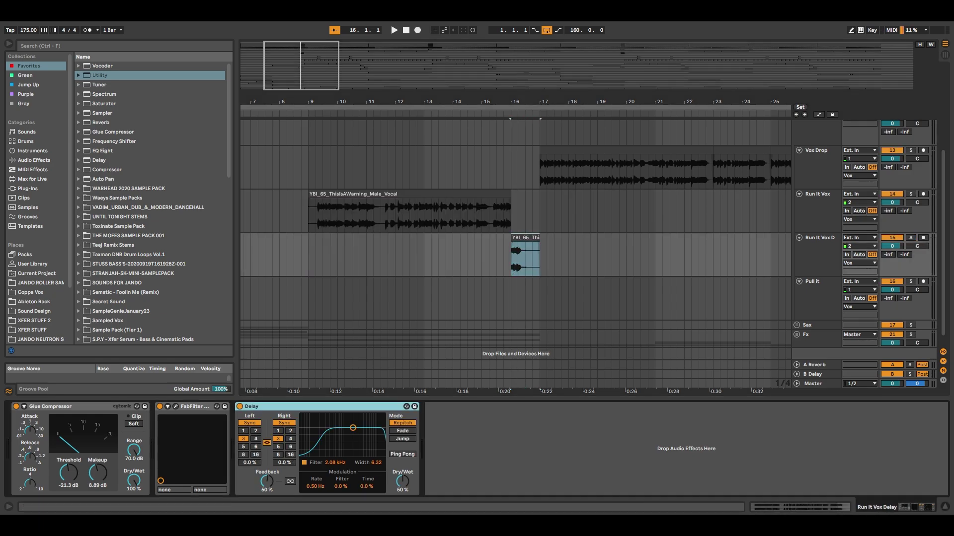
key(space)
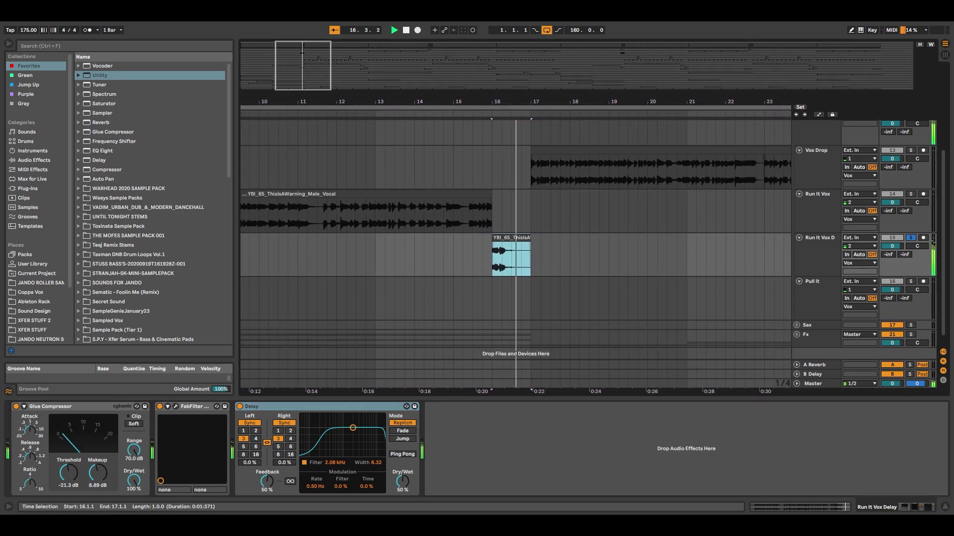
Select bars 13 to 19 across Run It Vox and Run It Vox Delay, solo both tracks, play the passage and stop
drag(380, 215, 613, 253)
key(space)
key(space)
key(s)
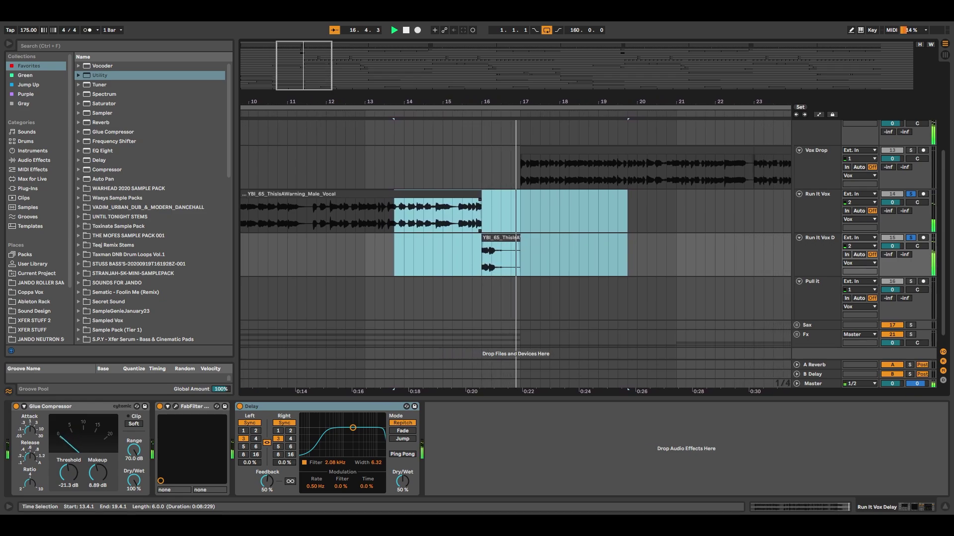
key(space)
Show the automation lanes briefly, hide them again, and unsolo Run It Vox and Run It Vox Delay
key(minus)
key(a)
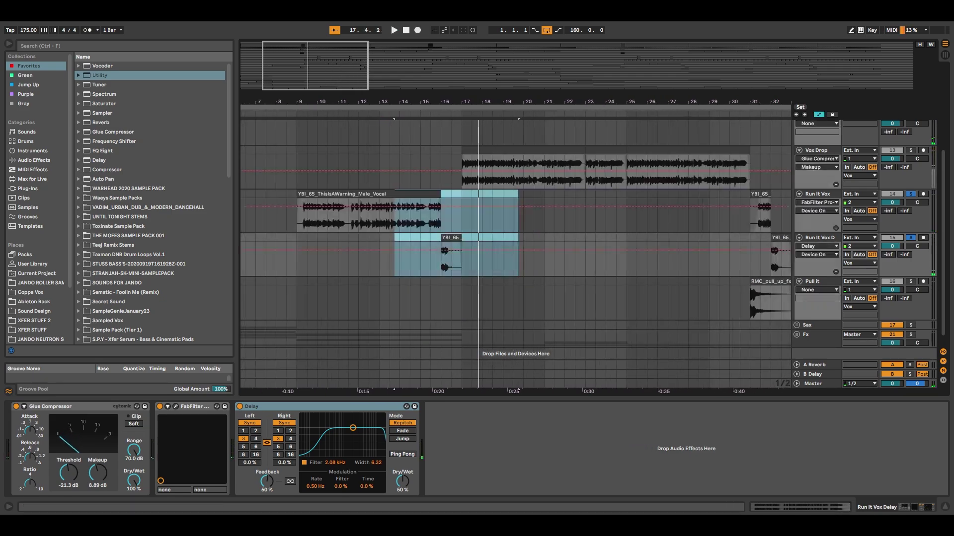
key(a)
key(s)
Select the Pull It clip at bar 31, play it with the Pull It track soloed, and stop
scroll(515, 249, right, 4)
scroll(515, 249, down, 1)
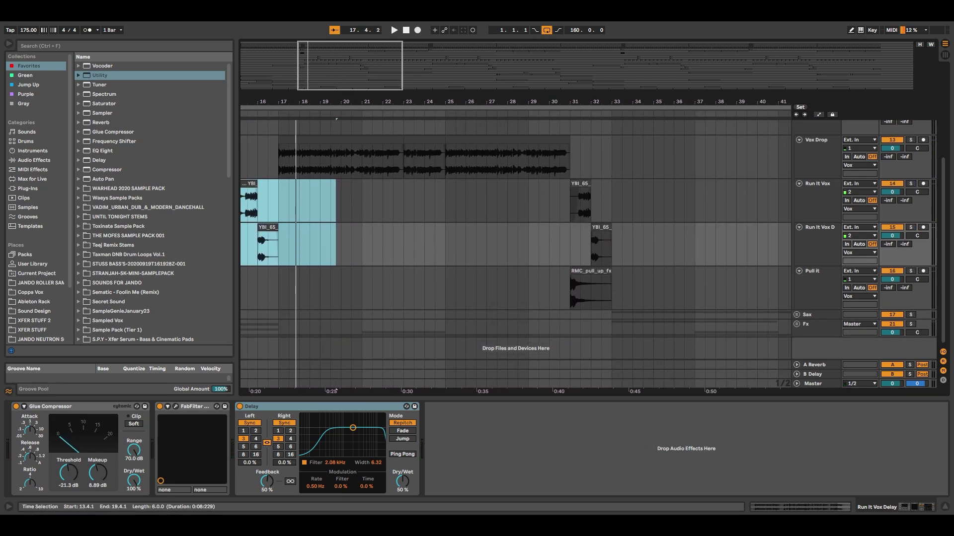
click(591, 271)
key(space)
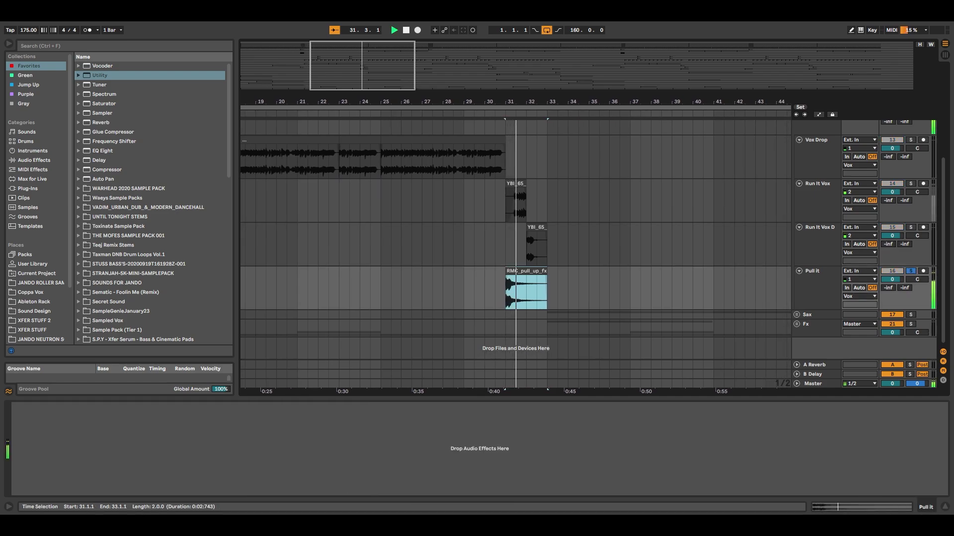
key(space)
Solo Run It Vox, Run It Vox Delay and Pull It together, and examine the repeated Pull It clips across the arrangement
drag(498, 293, 706, 199)
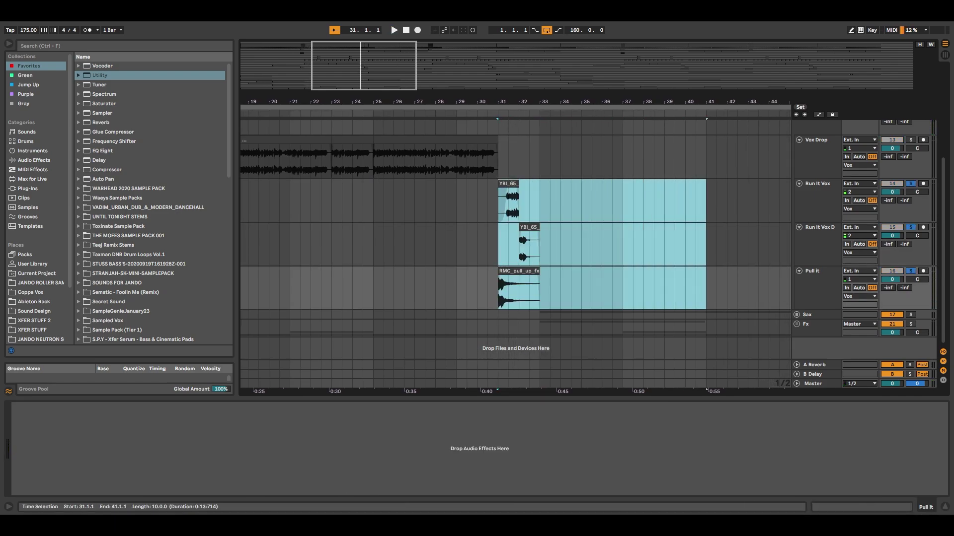
key(w)
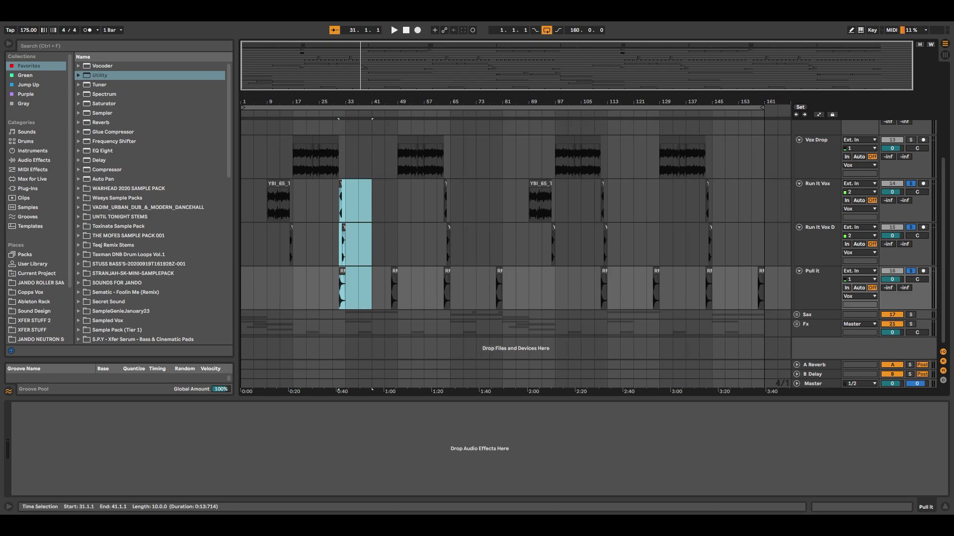
drag(306, 289, 424, 288)
click(293, 288)
click(444, 288)
scroll(289, 288, up, 5)
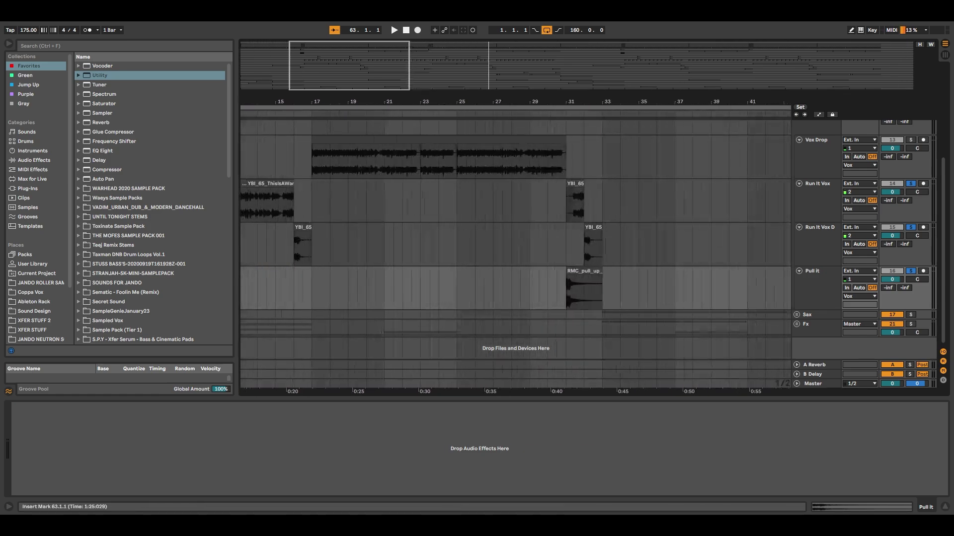
Play the three soloed vocal tracks from the Pull It clip at bar 31 to past bar 33, and stop
click(583, 270)
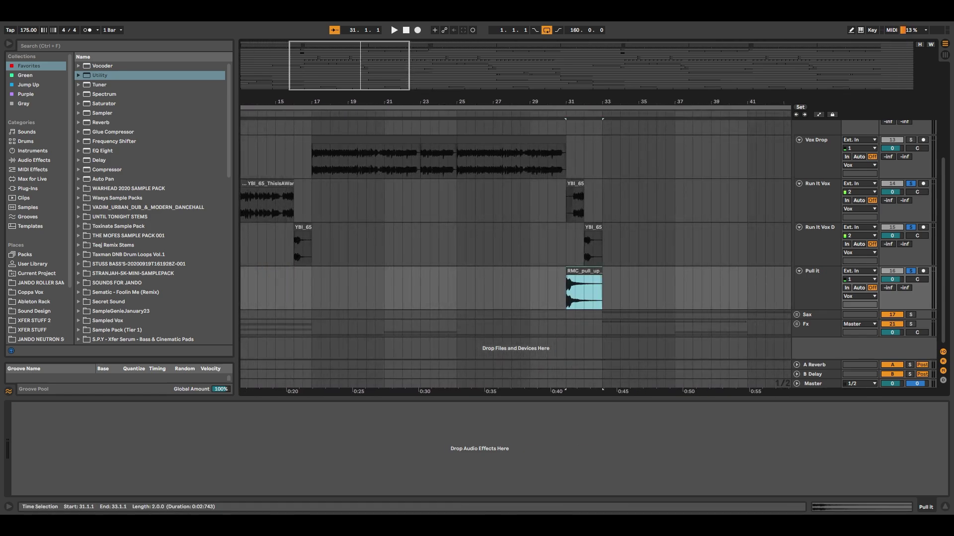
key(space)
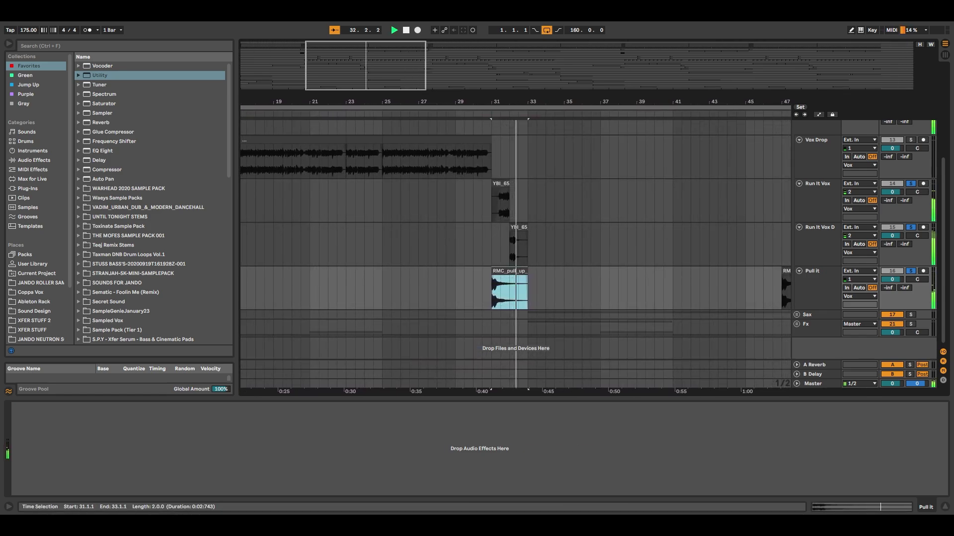
key(space)
scroll(516, 238, left, 2)
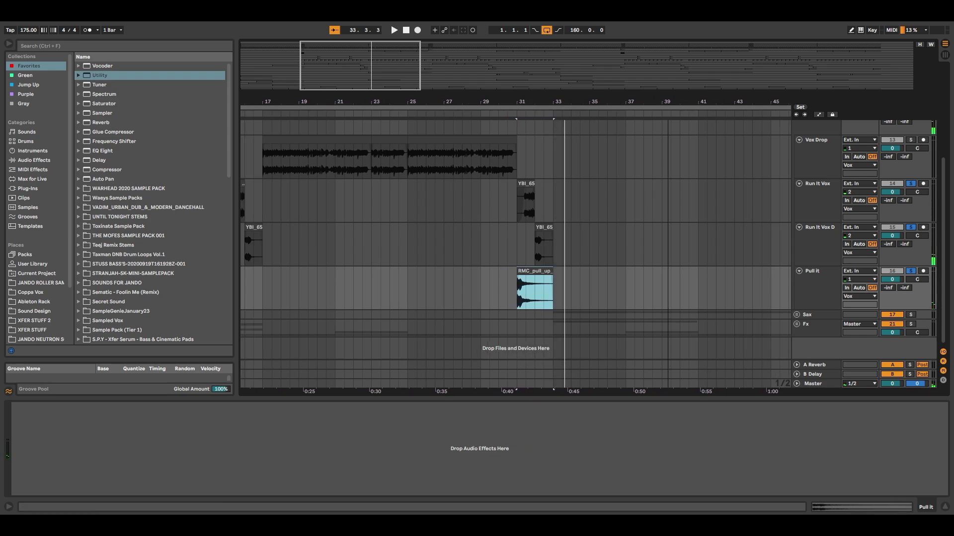
Unsolo the vocal tracks, collapse the four tracks from Vox Drop to Pull It, and fold the Vox group
scroll(515, 239, down, 4)
key(s)
click(816, 271)
shift+click(817, 140)
key(u)
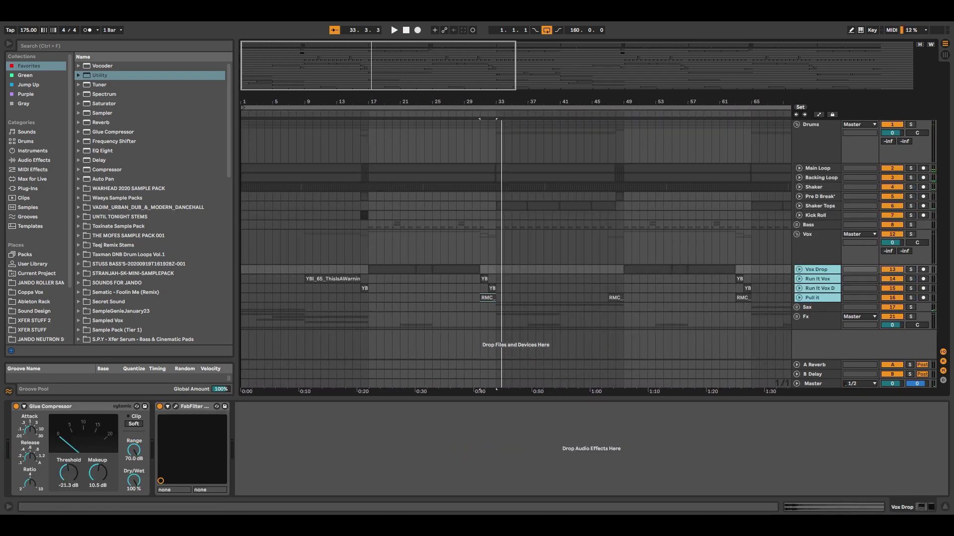
click(817, 234)
key(u)
Expand the Sax group and unfold its Sax Drop and Sax Drop 2 tracks
key(Down)
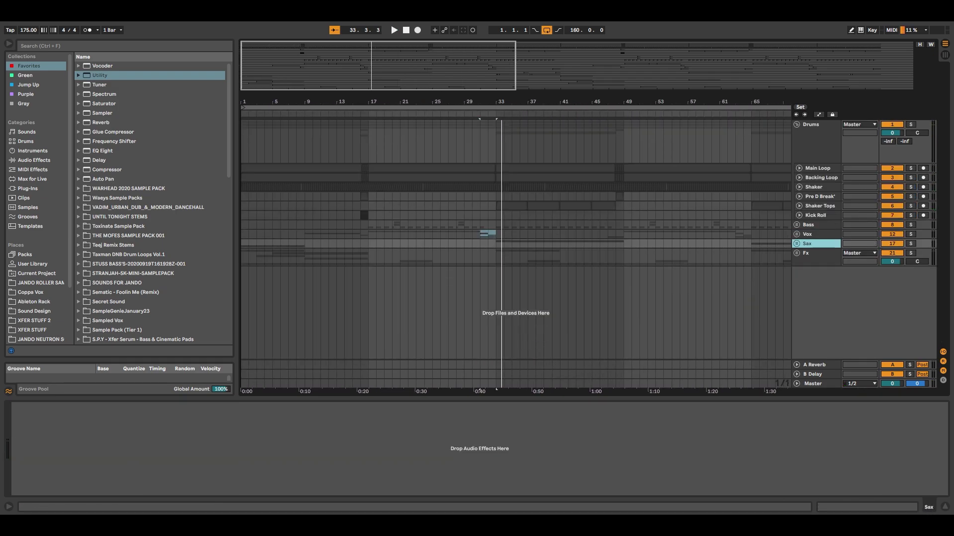
key(Right)
click(817, 279)
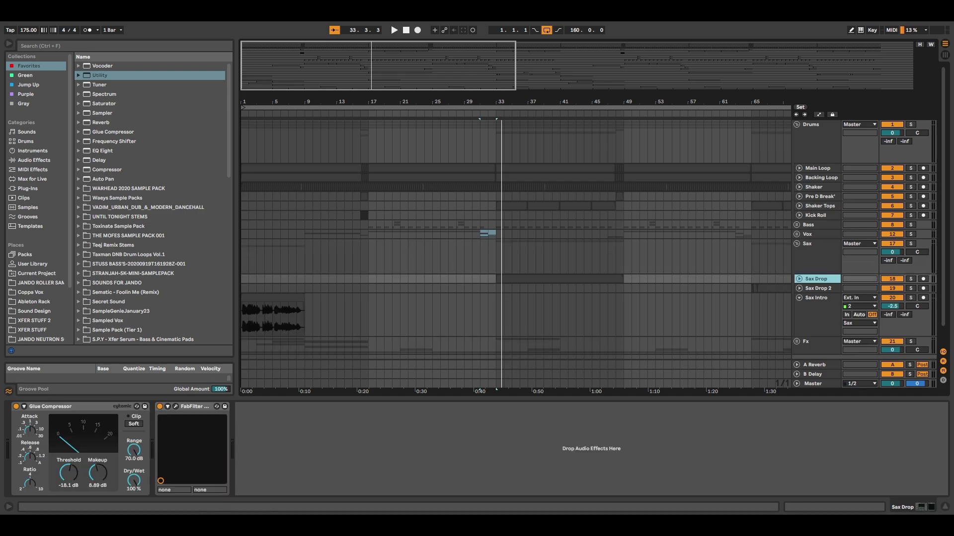
click(817, 243)
click(798, 288)
click(798, 278)
click(816, 279)
Hide the device view and display the Sax group's clips across the whole arrangement
key(plus)
key(plus)
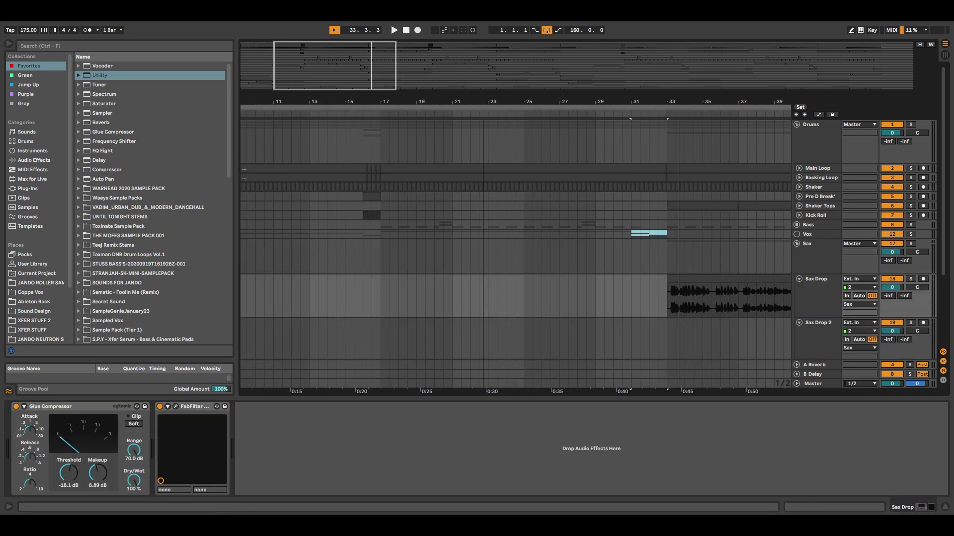
key(minus)
key(ctrl+alt+l)
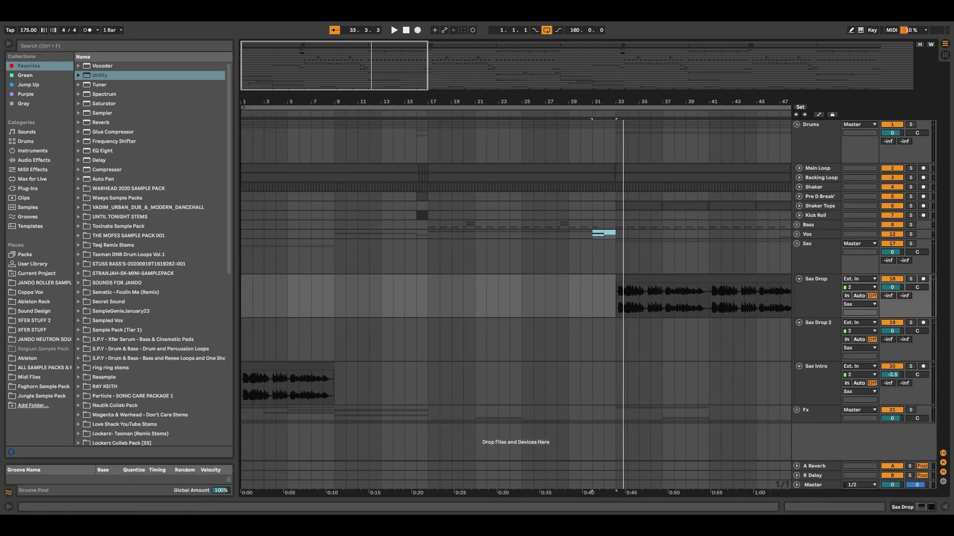
key(minus)
key(minus)
key(minus)
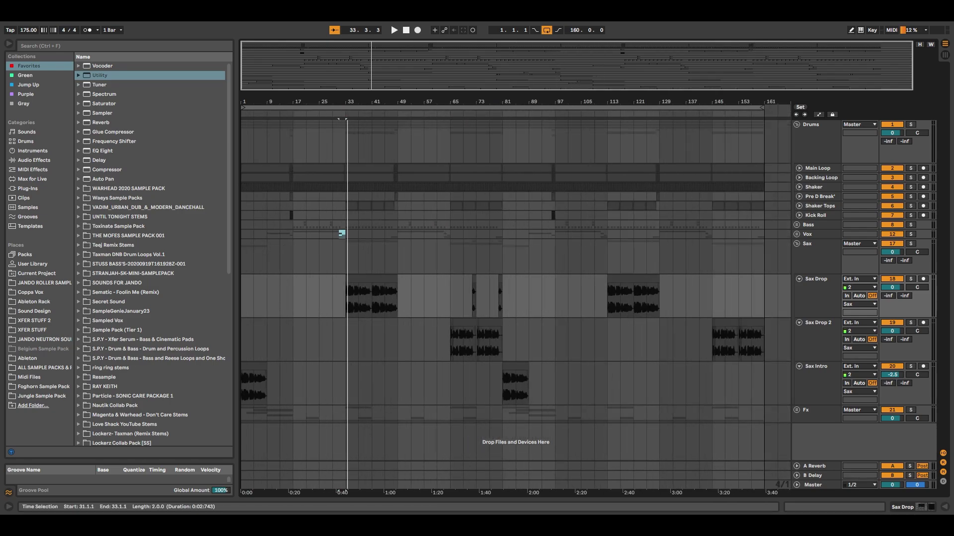
Examine the Sax Drop clip at bar 33 and the placement of the Sax Drop, Sax Drop 2 and Sax Intro clips around it
click(371, 296)
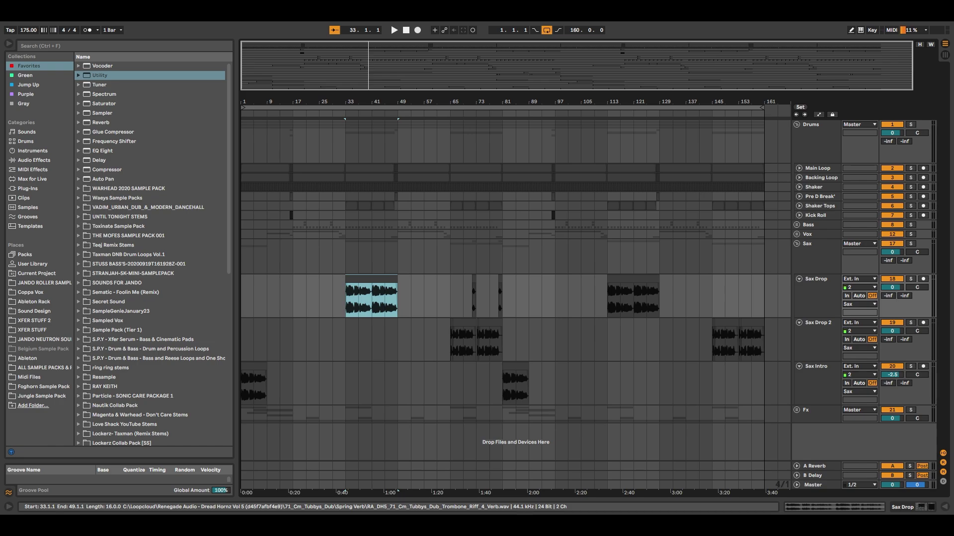
scroll(349, 298, up, 3)
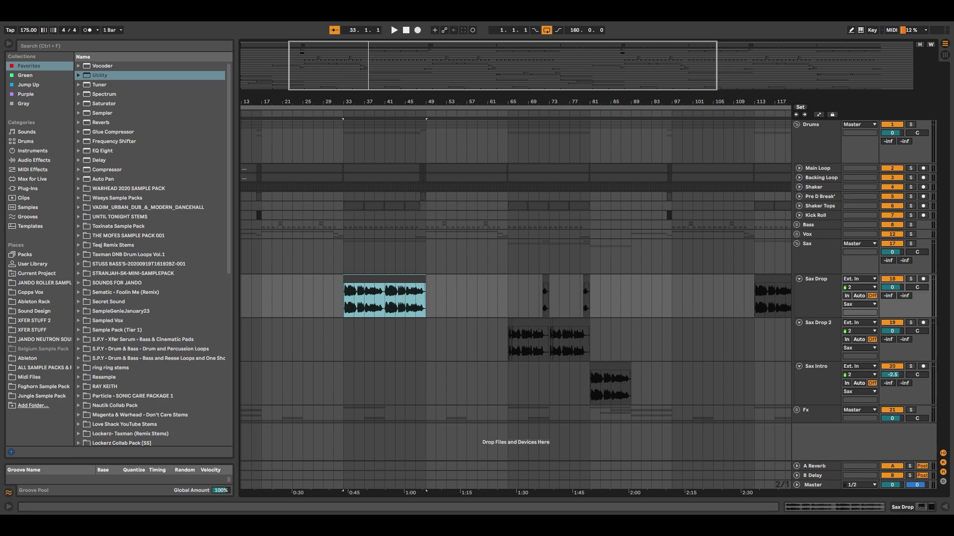
scroll(355, 296, up, 3)
scroll(425, 296, down, 3)
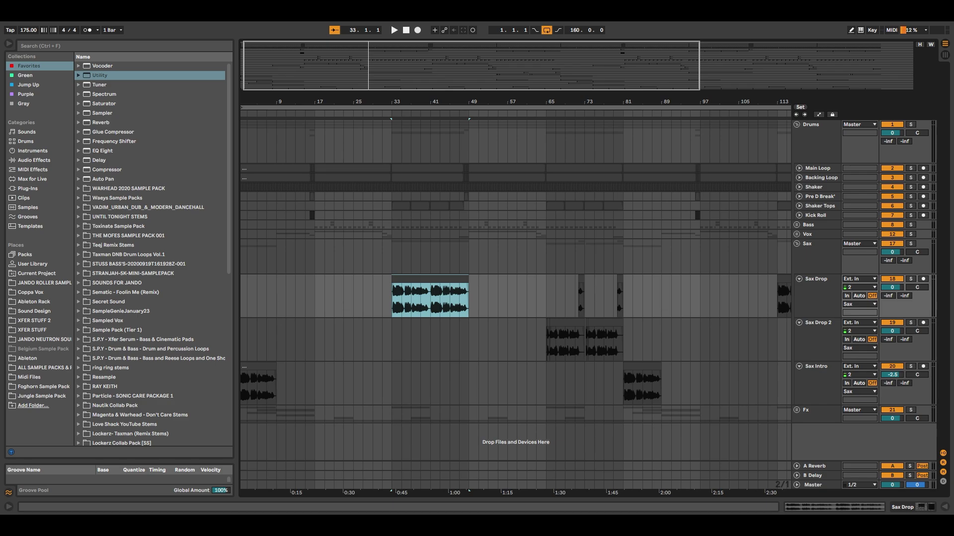
scroll(515, 298, down, 1)
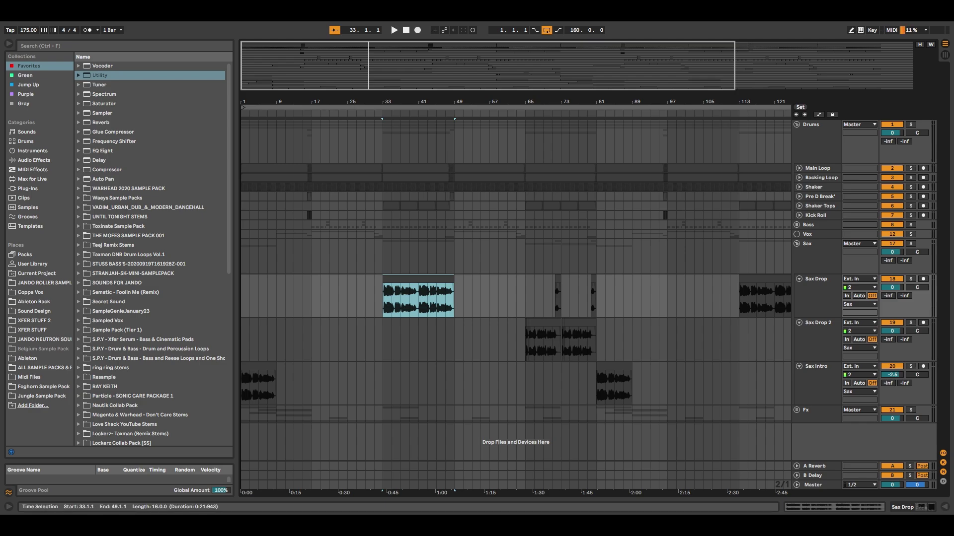
scroll(503, 298, up, 2)
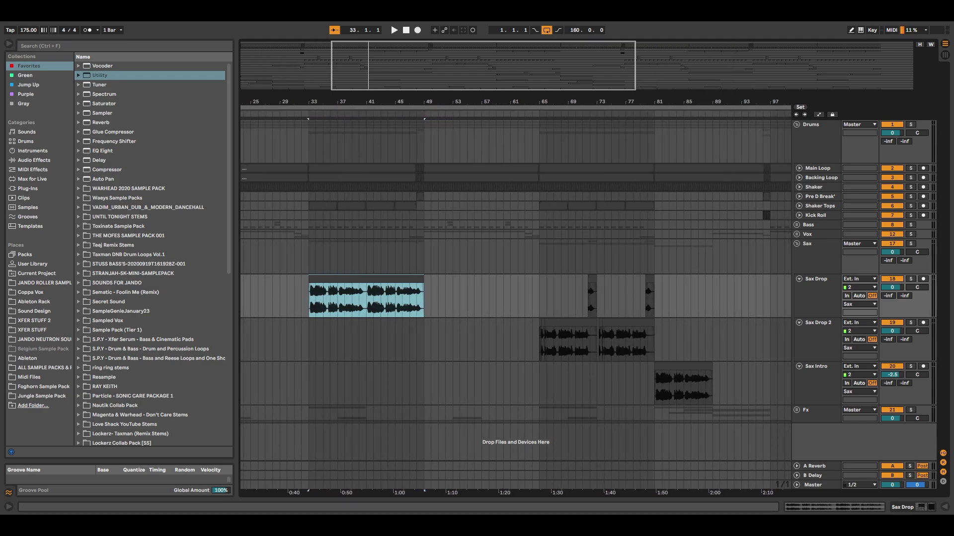
drag(366, 101, 507, 117)
click(527, 256)
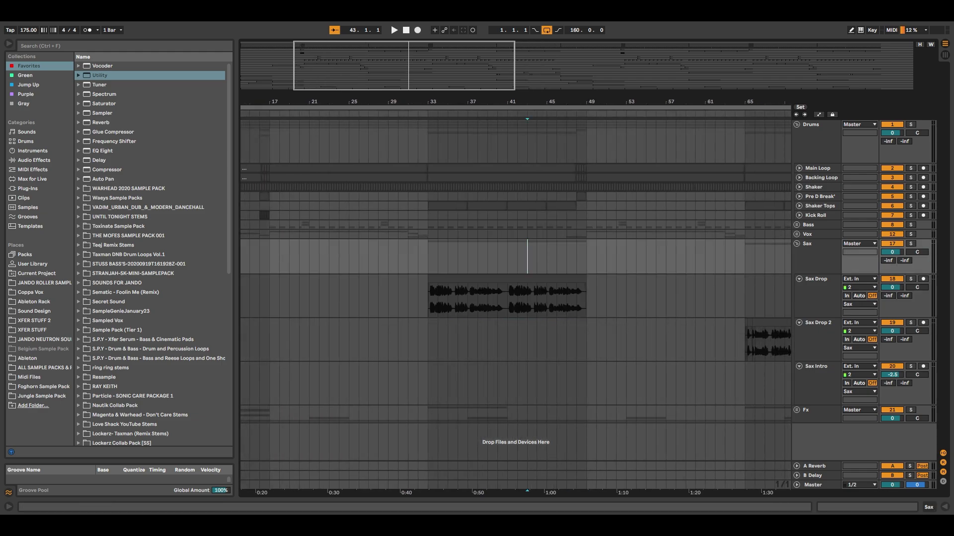
Select the Sax Drop clip at bar 33, show its track's devices, and open the FabFilter Pro-R reverb to examine it, then close it
click(527, 279)
key(shift+Tab)
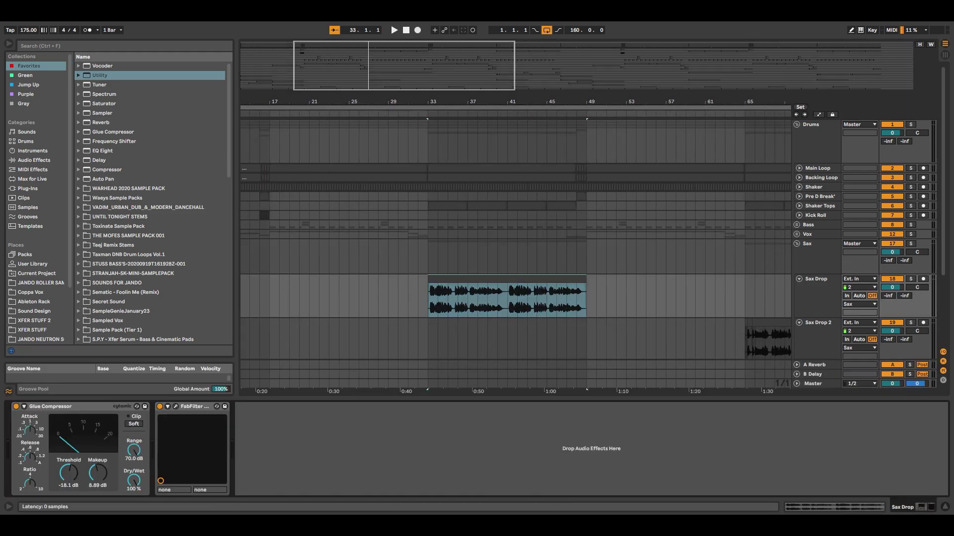
click(175, 406)
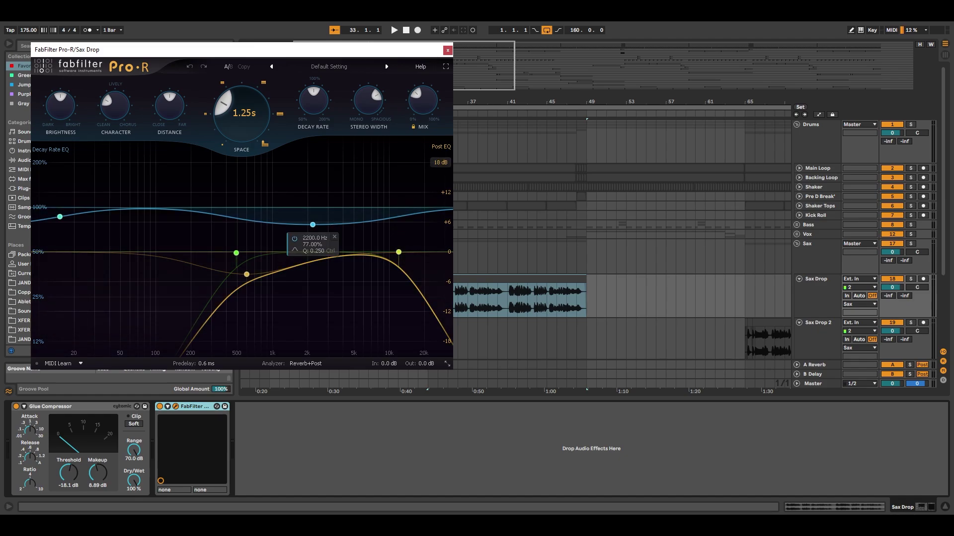
click(448, 50)
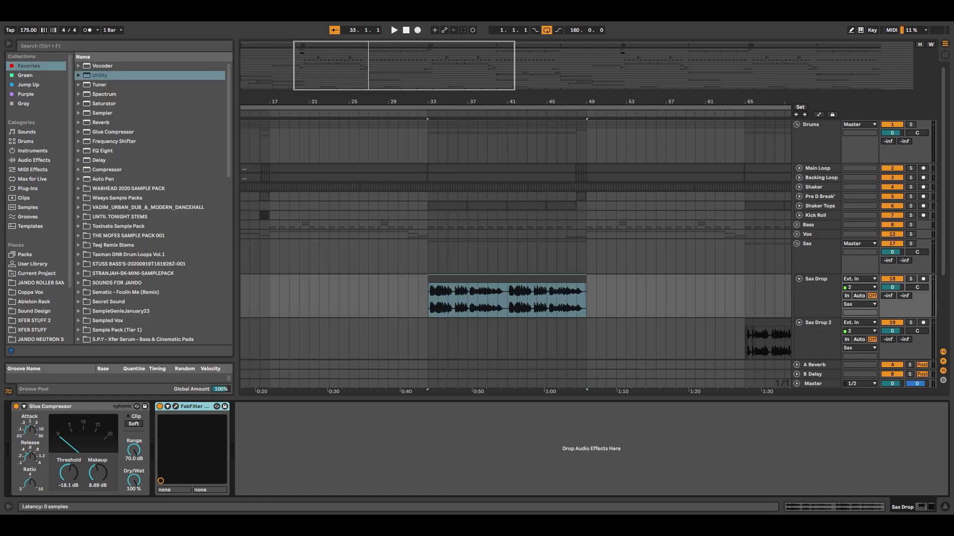
Play the soloed Sax Drop clip at bar 33 with its FabFilter reverb bypassed and re-enabled to compare the sound
key(space)
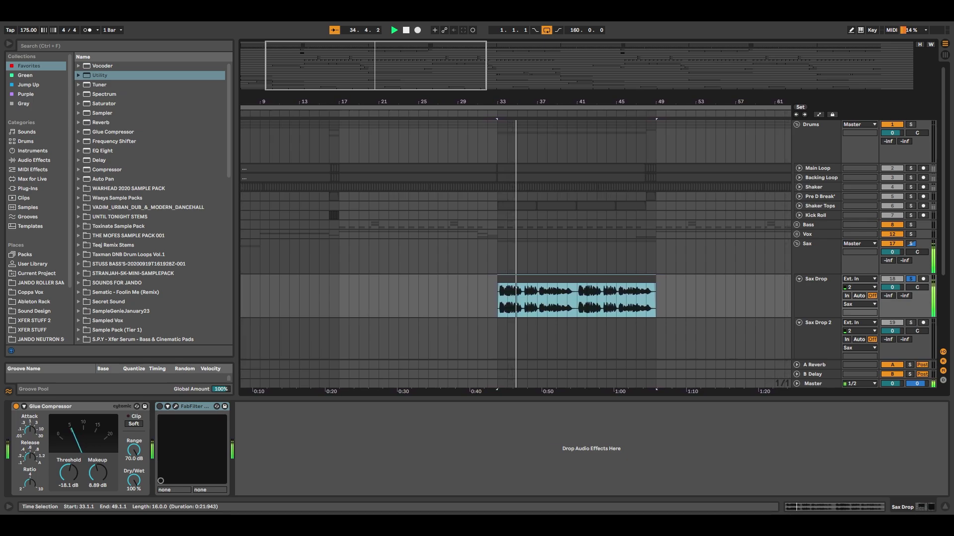
key(space)
click(160, 406)
key(space)
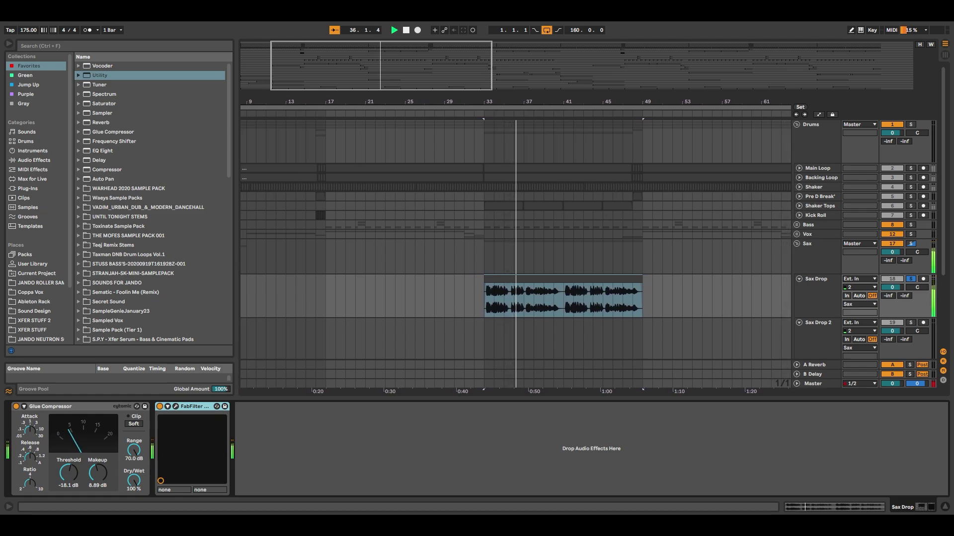
key(z)
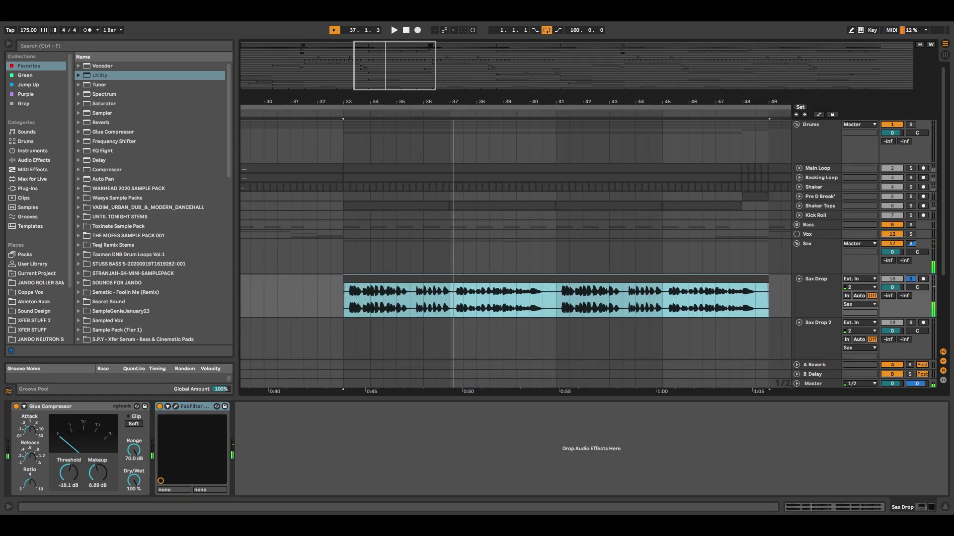
Examine how the Sax Drop, Sax Drop 2 and Sax Intro clips are laid out, focusing on bars 65 to 89
key(x)
scroll(484, 168, down, 5)
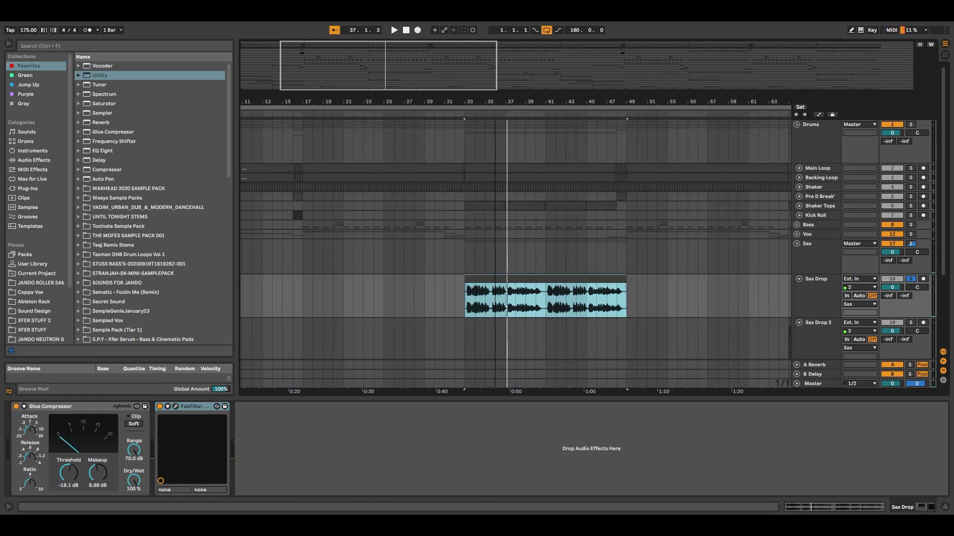
scroll(428, 169, up, 3)
scroll(472, 169, down, 3)
scroll(472, 169, left, 5)
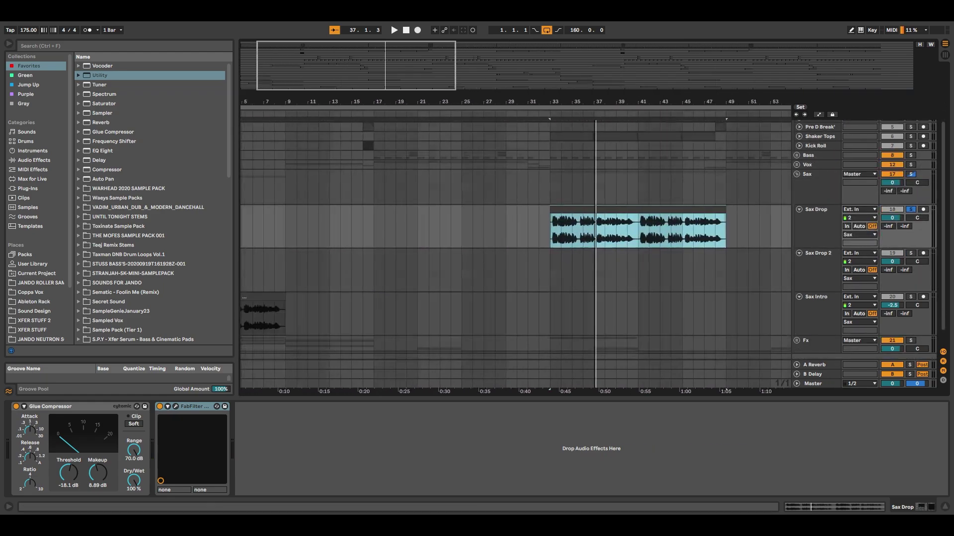
scroll(472, 169, down, 2)
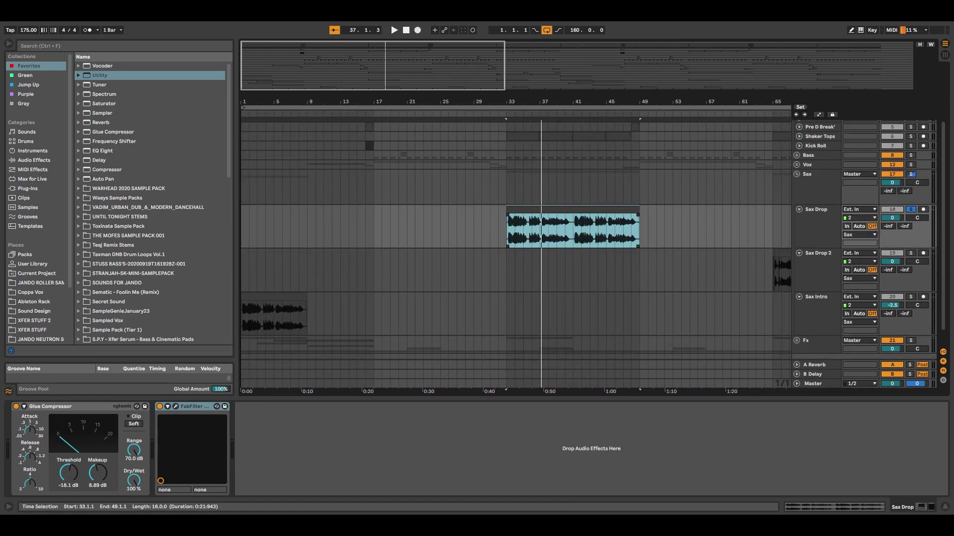
key(minus)
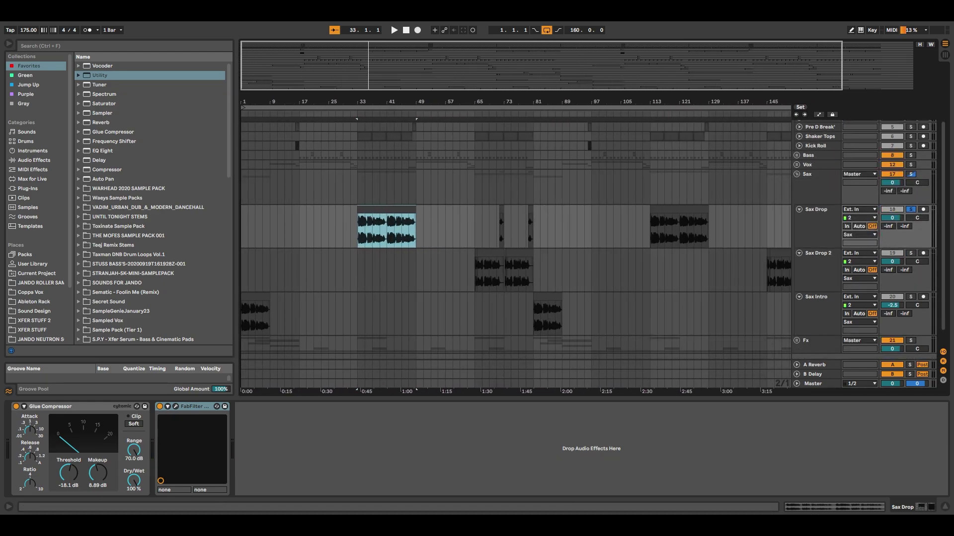
key(plus)
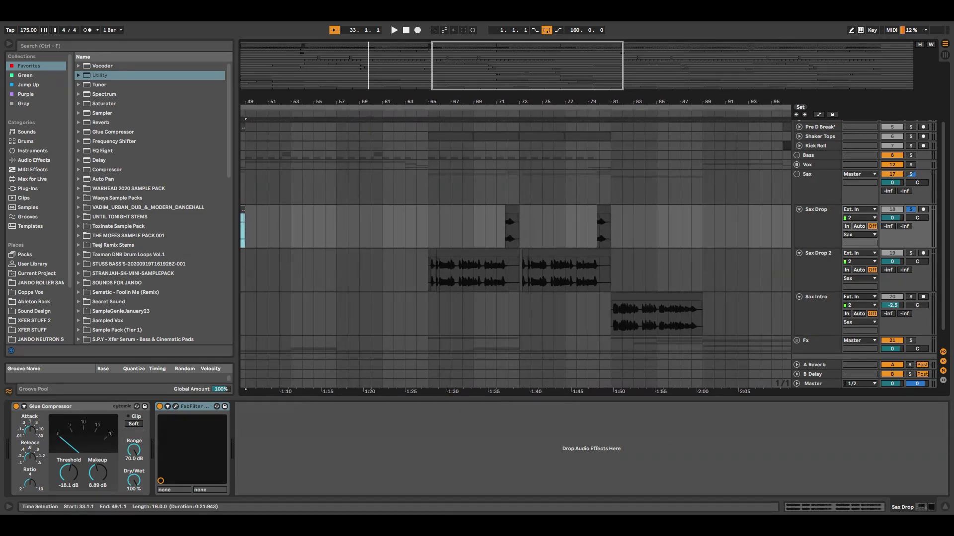
Compare the Sax Drop 2 clip at bar 65 with the Sax Drop clip at bar 33 by selecting each in turn
drag(429, 224, 611, 278)
click(477, 253)
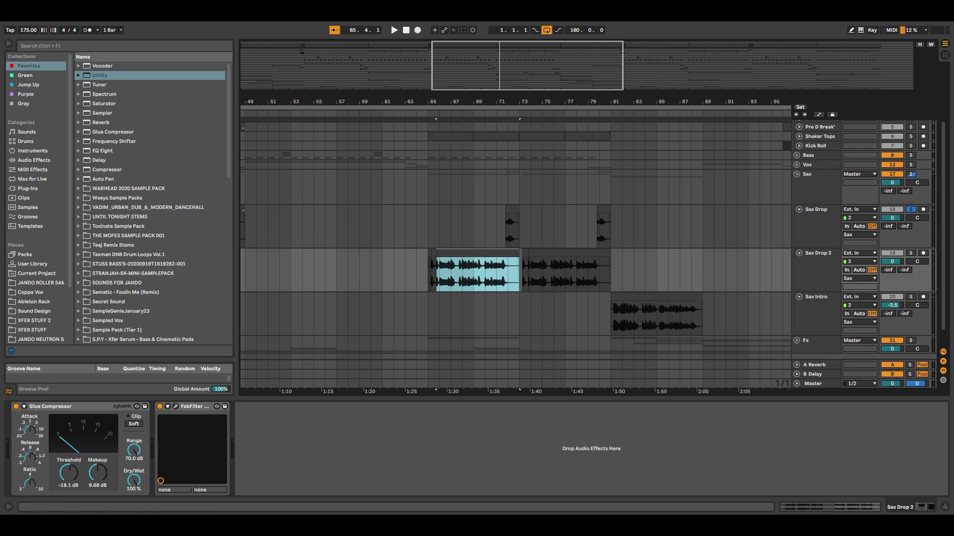
key(plus)
key(minus)
key(minus)
key(minus)
click(318, 209)
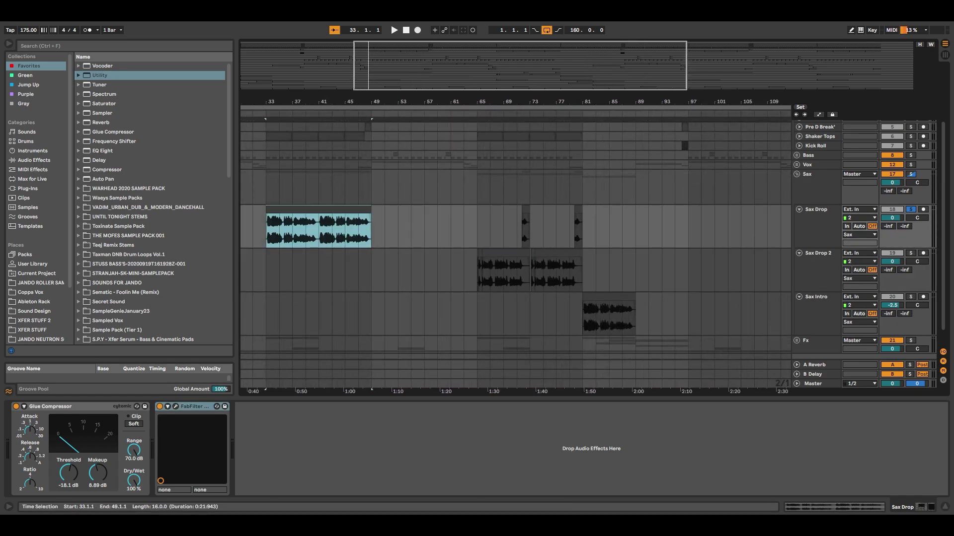
click(505, 253)
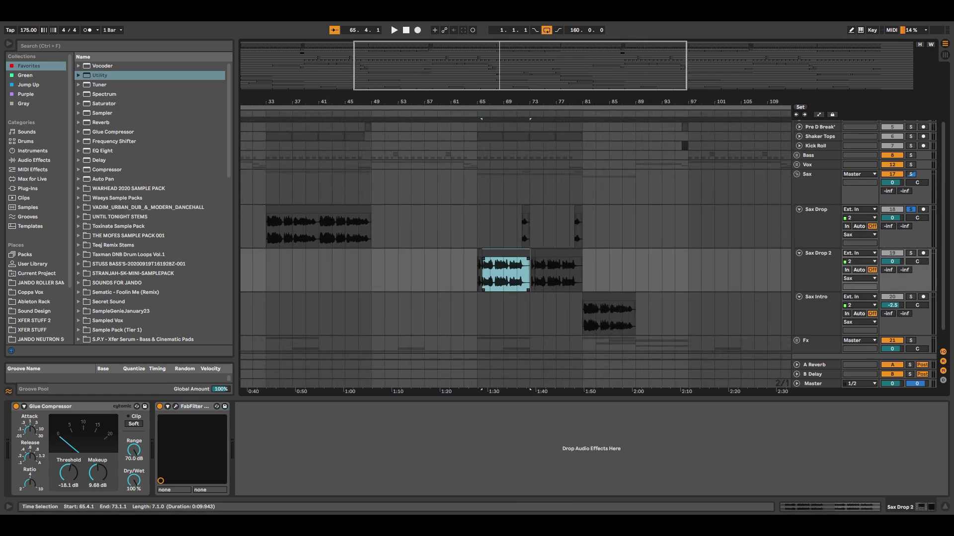
key(plus)
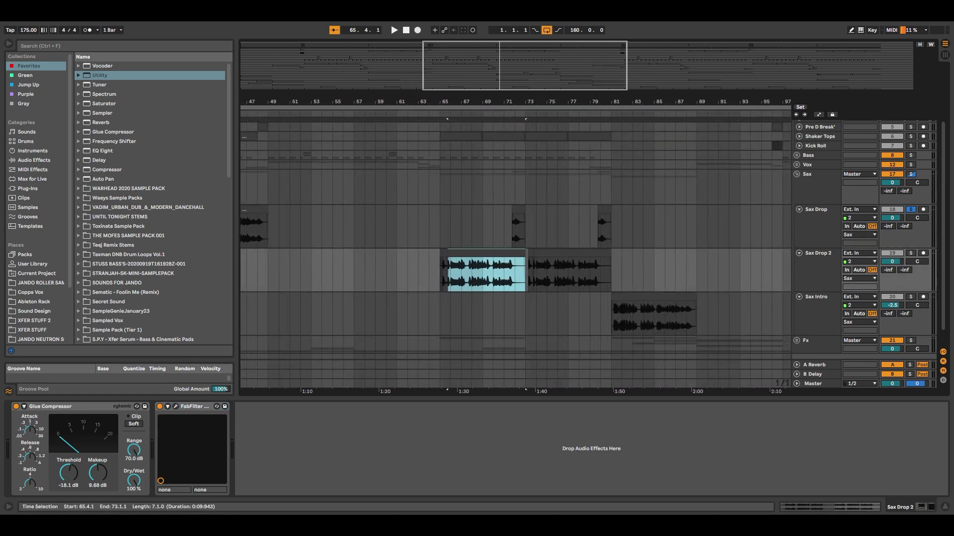
Solo the Sax Drop and Sax Drop 2 tracks together and audition their clips from bar 65 to bar 81
drag(440, 273, 611, 227)
key(s)
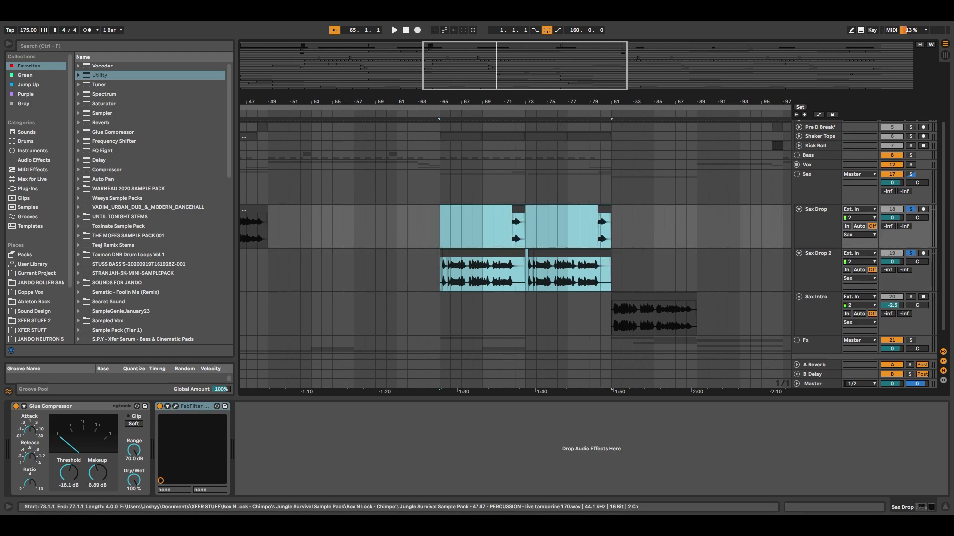
key(space)
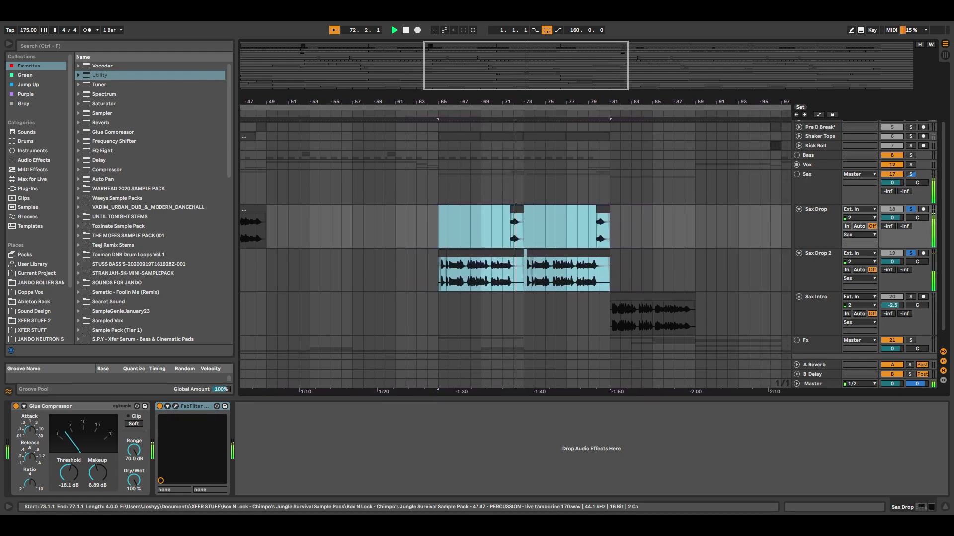
key(minus)
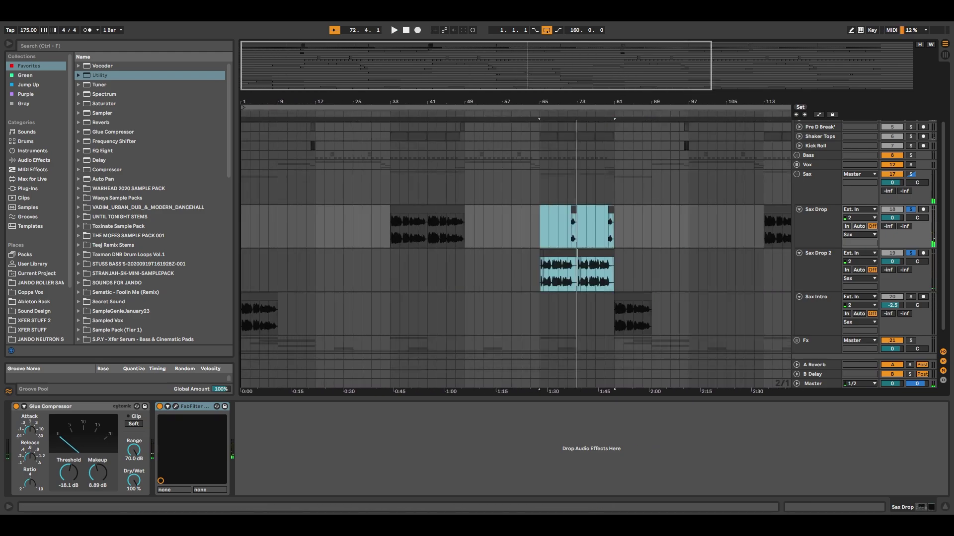
Select and solo the Sax Intro clip at bar 1, examine its Crystallizer and EchoBoy effects, and close their windows
key(plus)
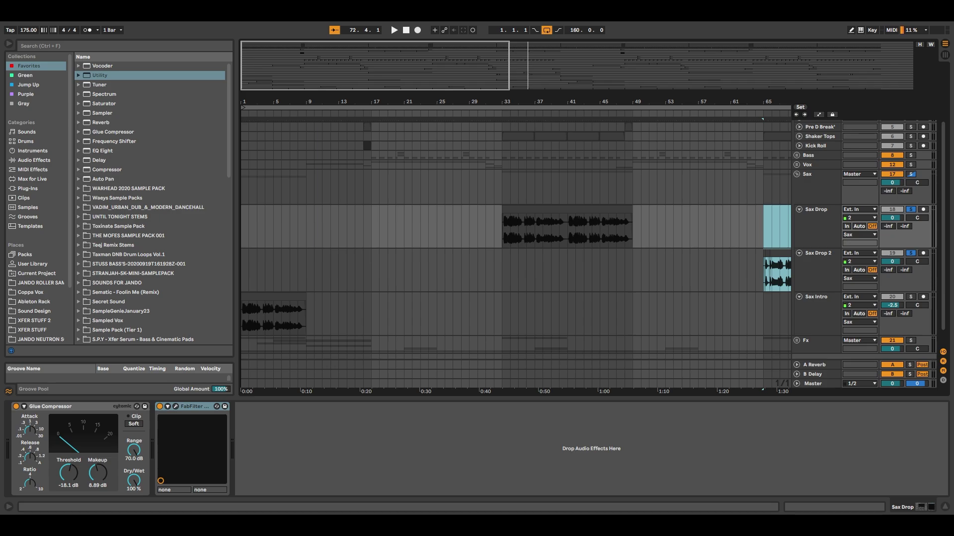
scroll(516, 229, up, 2)
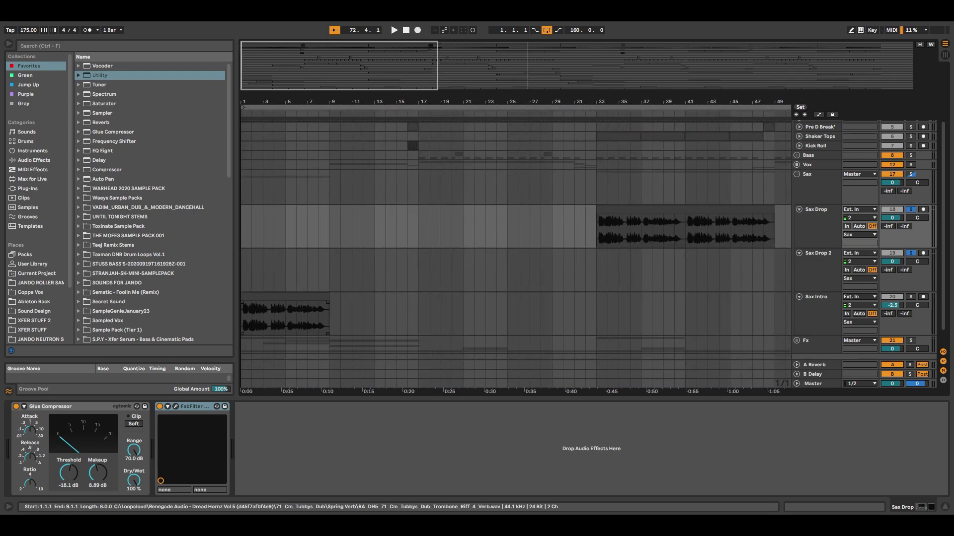
click(283, 297)
key(s)
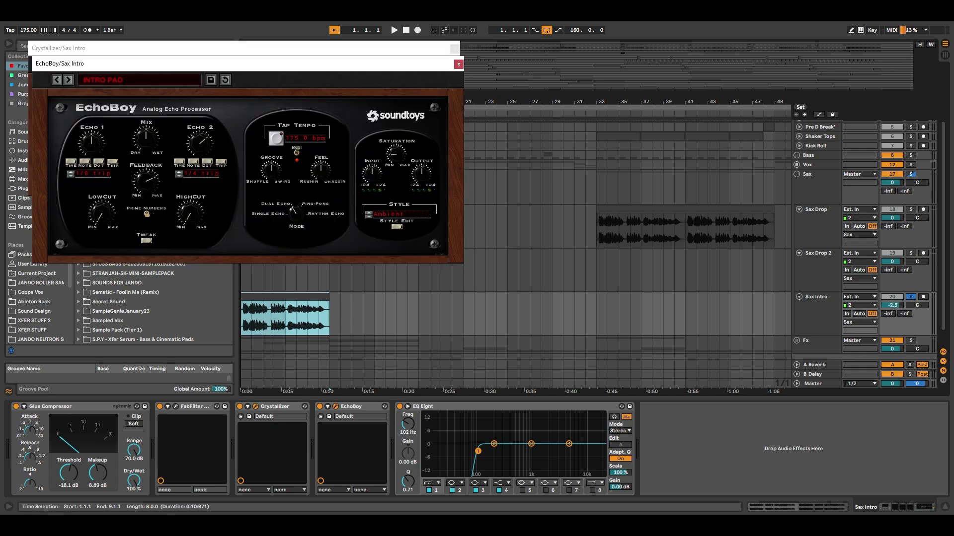
drag(246, 64, 398, 197)
click(611, 197)
click(454, 48)
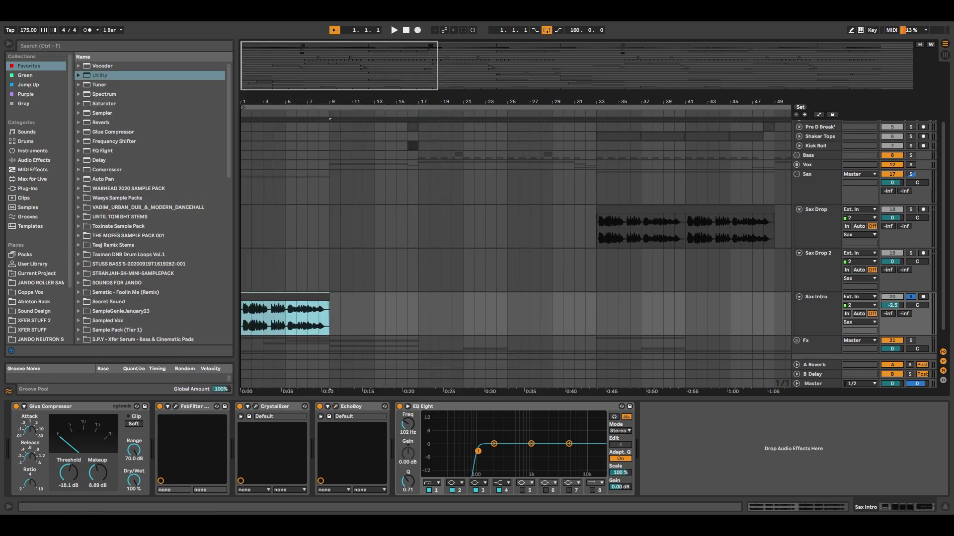
Audition the soloed Sax Intro clip from bar 1 to just past bar 9
drag(370, 101, 402, 117)
scroll(515, 253, down, 1)
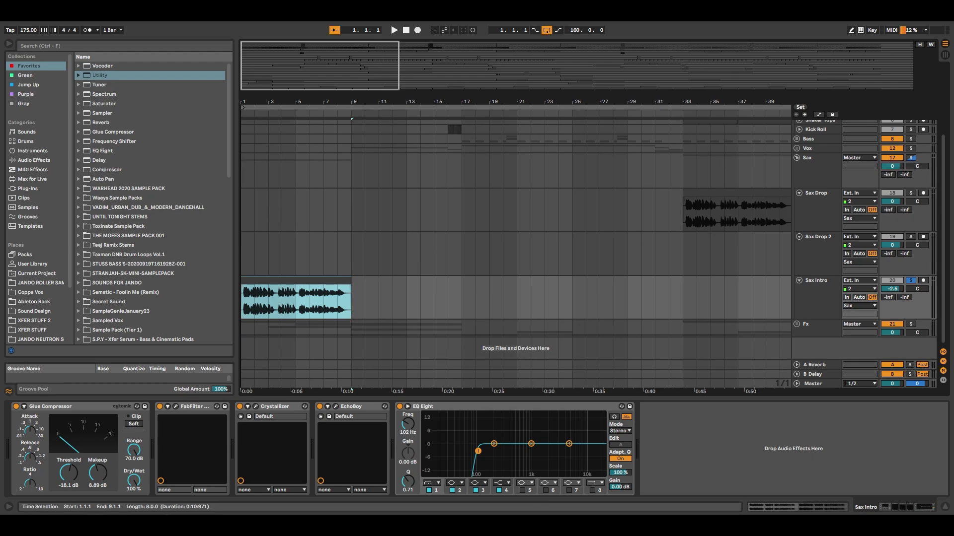
key(space)
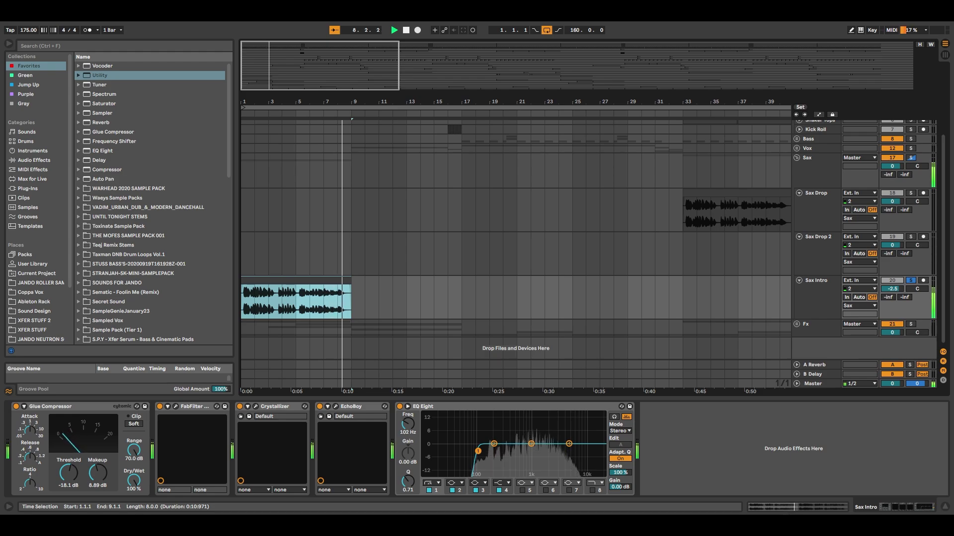
key(space)
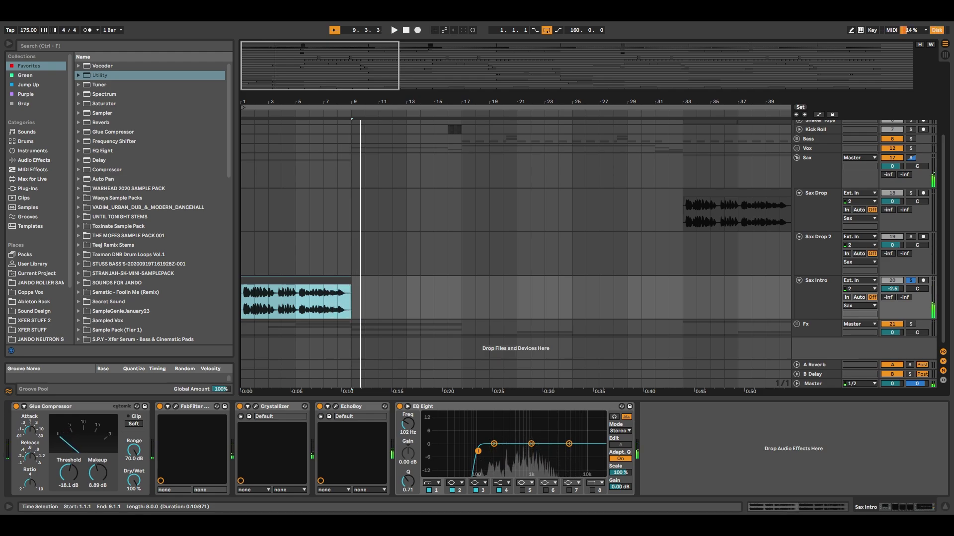
Unsolo the Sax Intro track, collapse the Sax and Drums groups, and expand the Fx group
key(s)
click(796, 158)
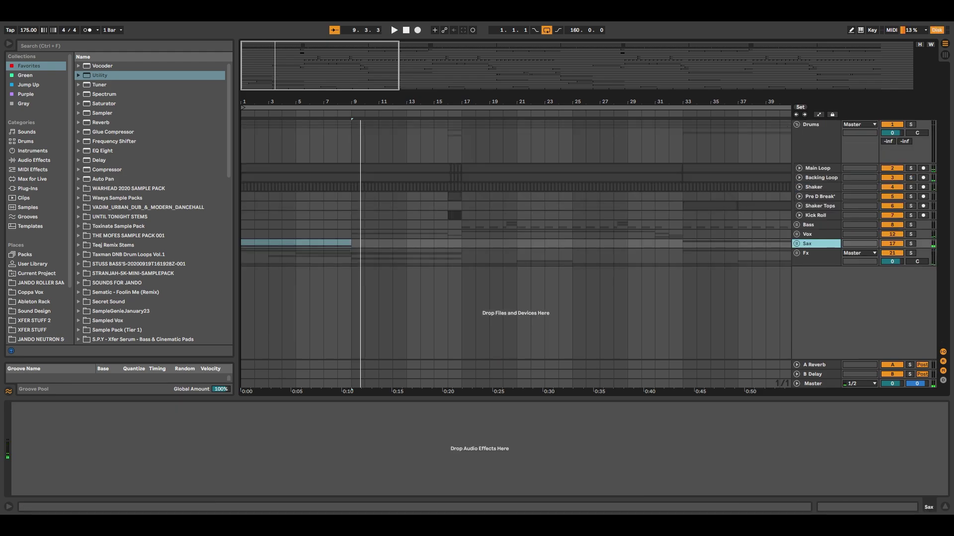
click(796, 124)
click(817, 170)
click(796, 171)
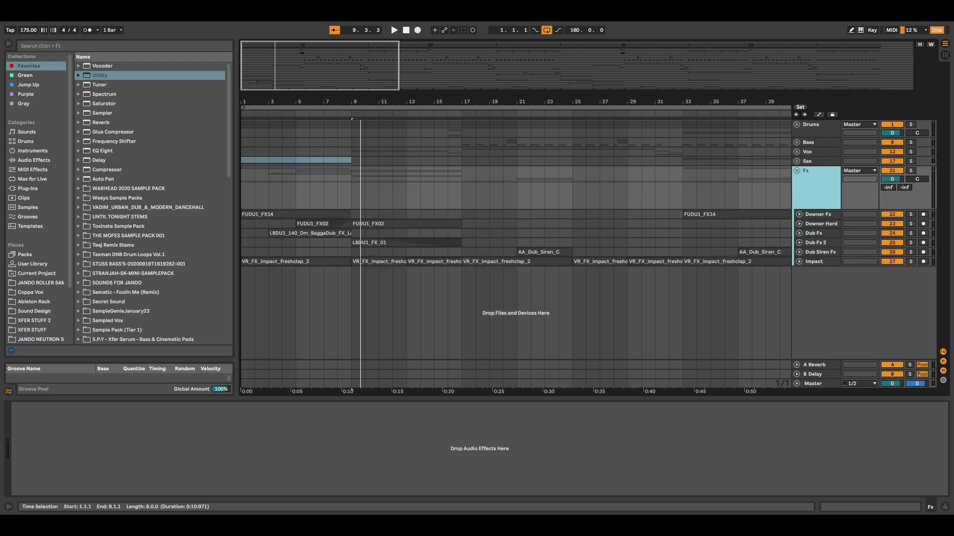
Unfold all the Fx group's tracks from Downer Fx to Impact and hide the device view
key(minus)
key(minus)
key(minus)
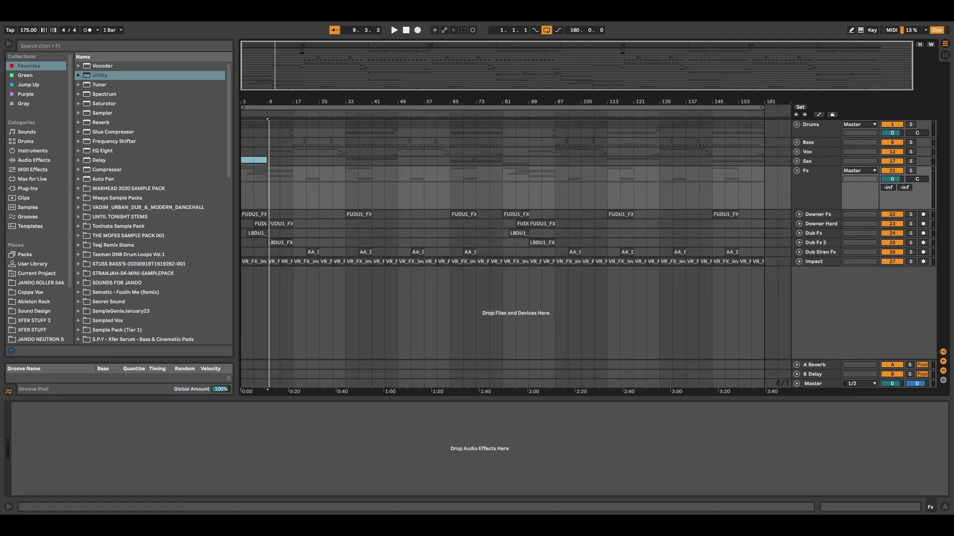
click(816, 170)
shift+click(817, 262)
click(817, 214)
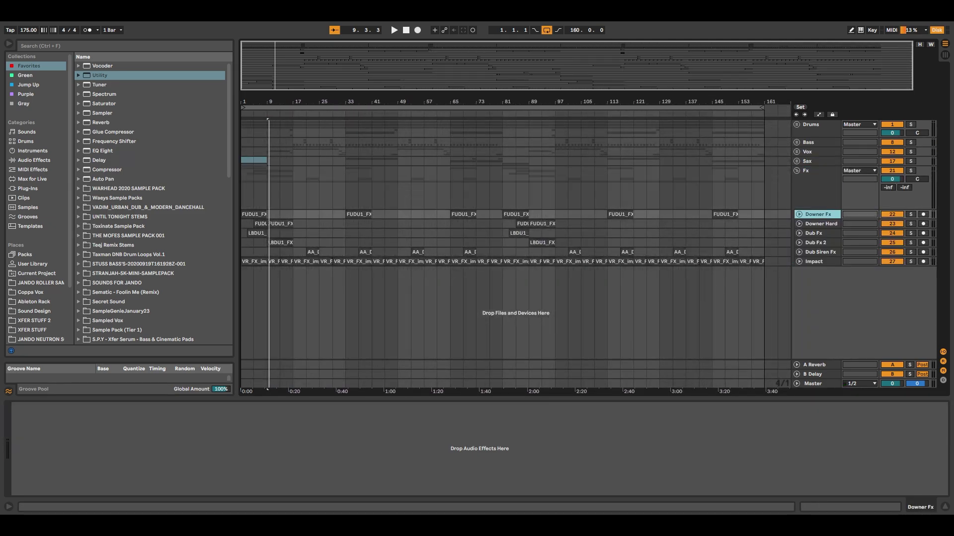
shift+click(817, 262)
key(u)
scroll(516, 239, up, 2)
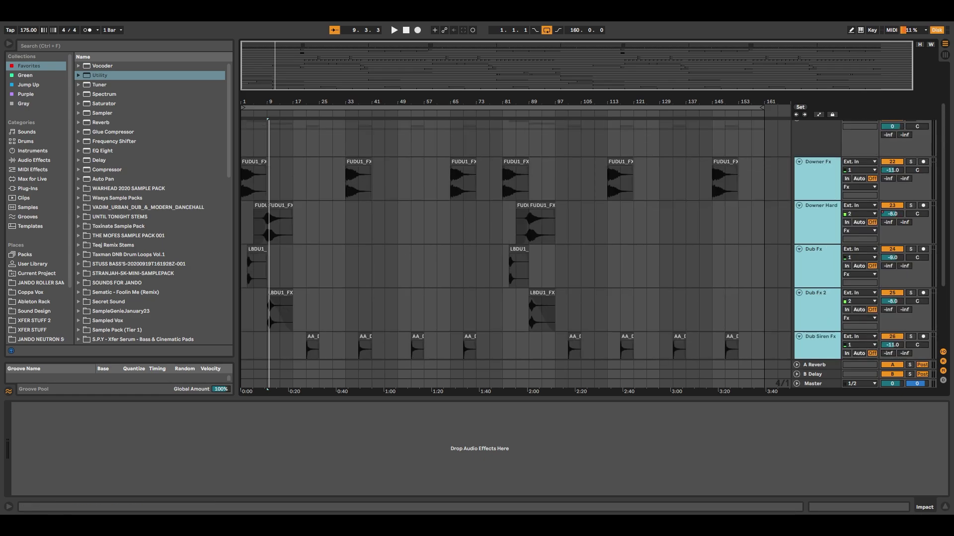
key(ctrl+alt+l)
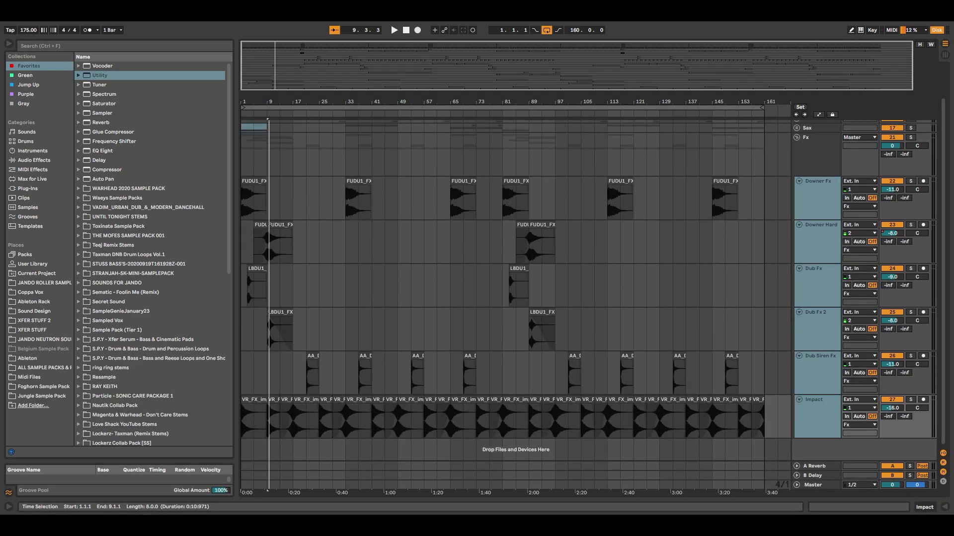
Solo the Downer Fx track and audition its FUDU1_FX14 clip from bar 1
scroll(515, 278, up, 1)
key(plus)
key(plus)
scroll(515, 278, down, 2)
key(minus)
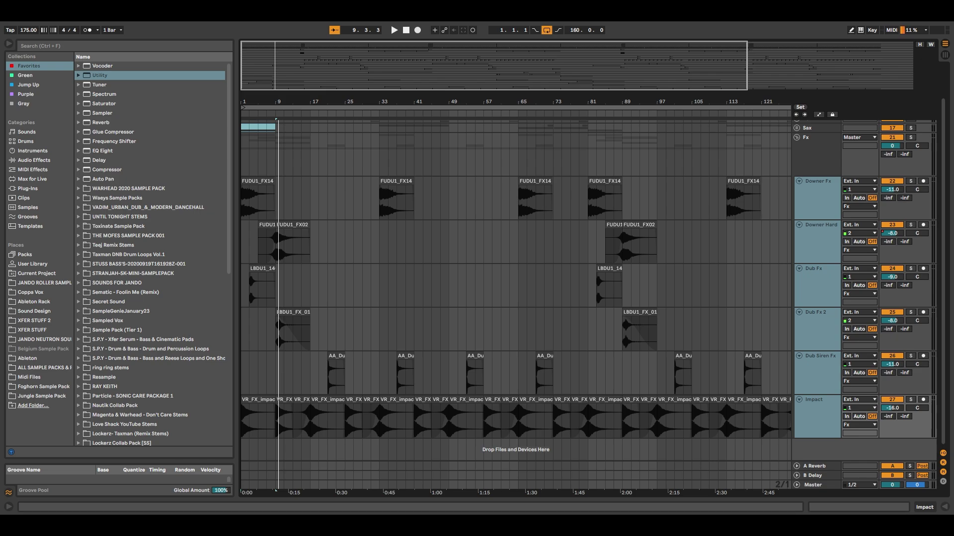
click(284, 198)
click(257, 181)
key(s)
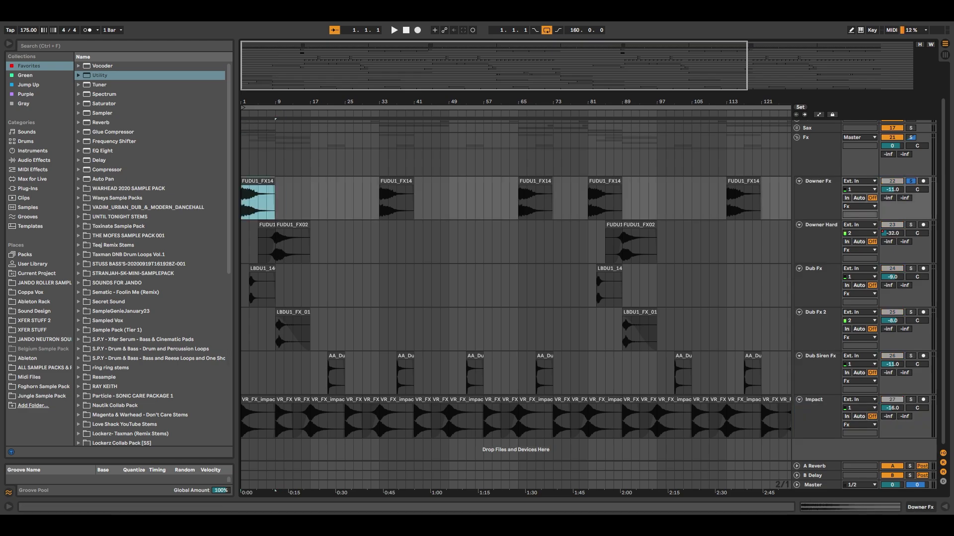
key(space)
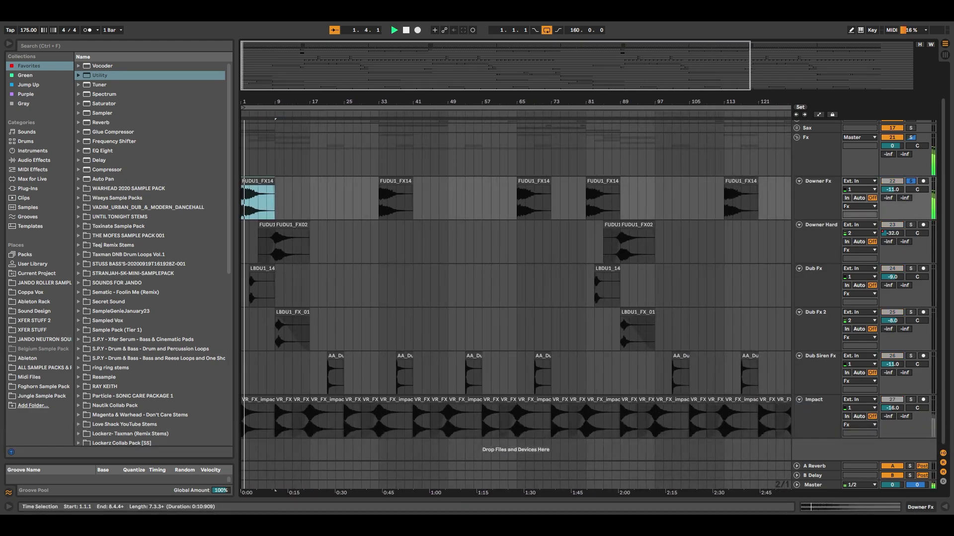
drag(301, 246, 258, 245)
click(249, 246)
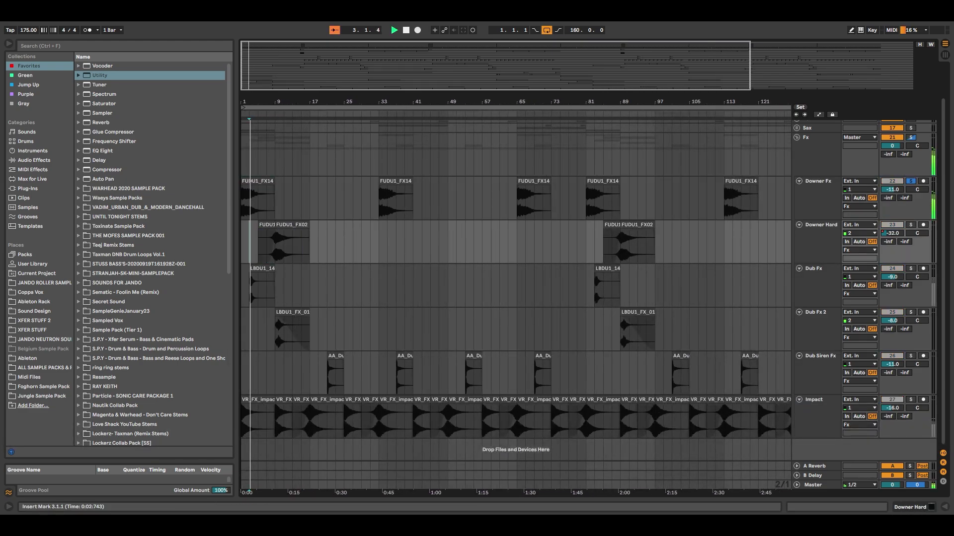
click(258, 198)
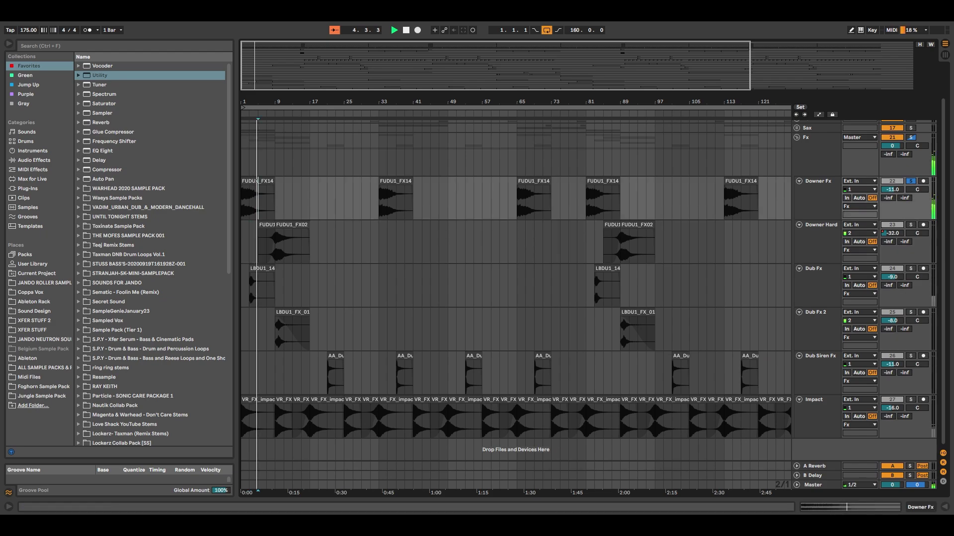
key(plus)
key(space)
Solo the Downer Hard track and audition its FUDU1_FX02 clips from about bar 7 to bar 17
drag(285, 247, 357, 247)
key(s)
key(space)
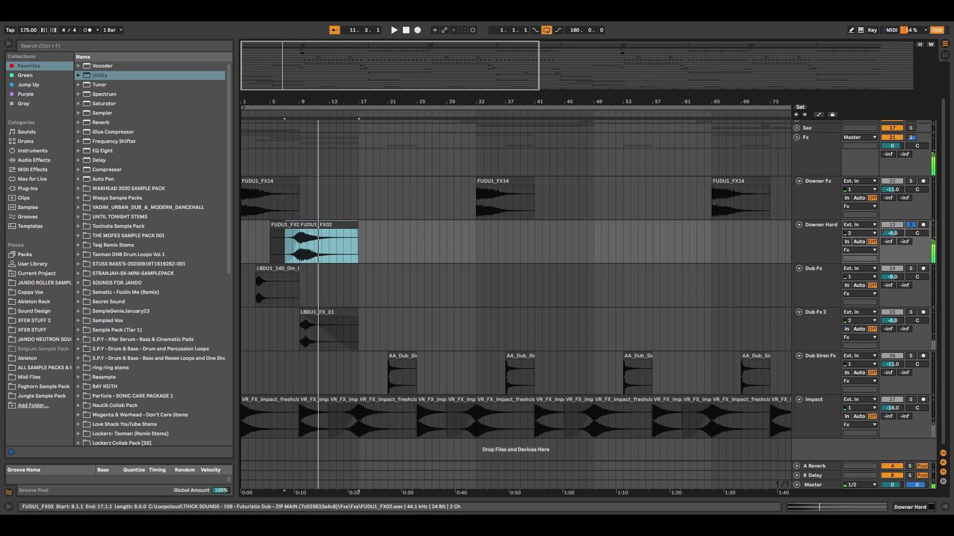
Solo the Dub Fx track and audition its LBDU1_140 clip from bar 3
drag(306, 288, 256, 288)
key(s)
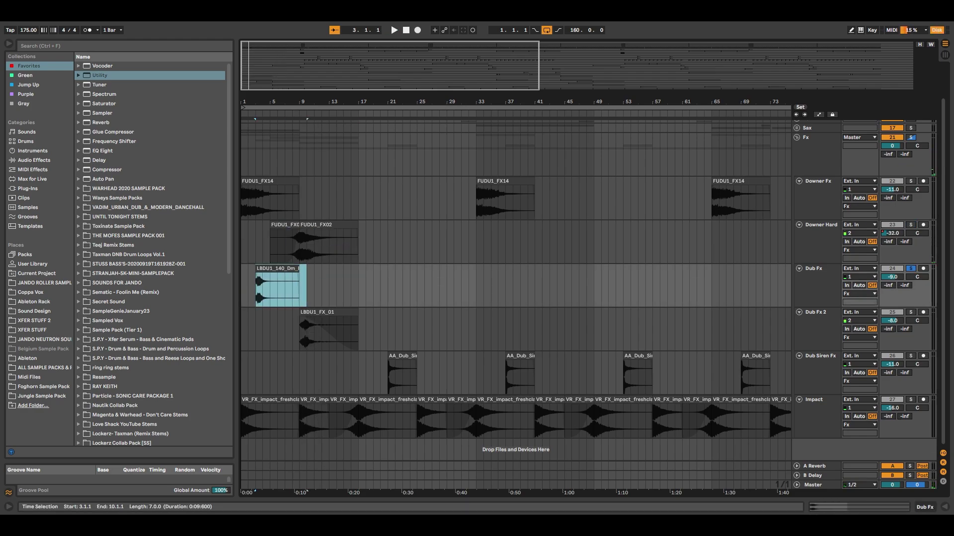
key(space)
key(space)
Solo the Dub Fx 2 track and audition its LBDU1_FX_01 clip from bar 9
drag(424, 329, 299, 329)
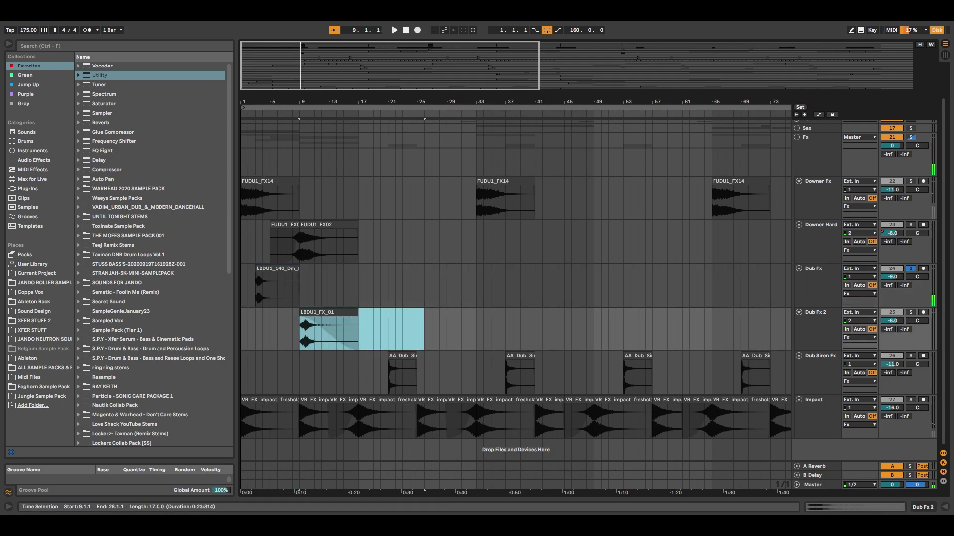
key(s)
key(space)
Solo the Dub Siren Fx track and audition its first AA_Dub_Siren clip from bar 21
drag(389, 373, 461, 372)
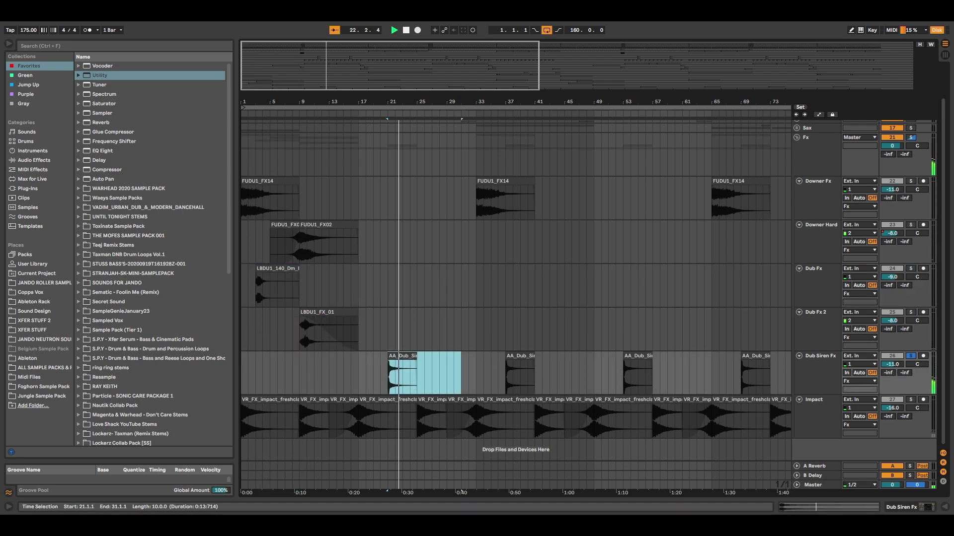
key(w)
key(space)
Select all the Impact track's clips from bar 1 to bar 161, solo the track and audition it from bar 1
click(253, 399)
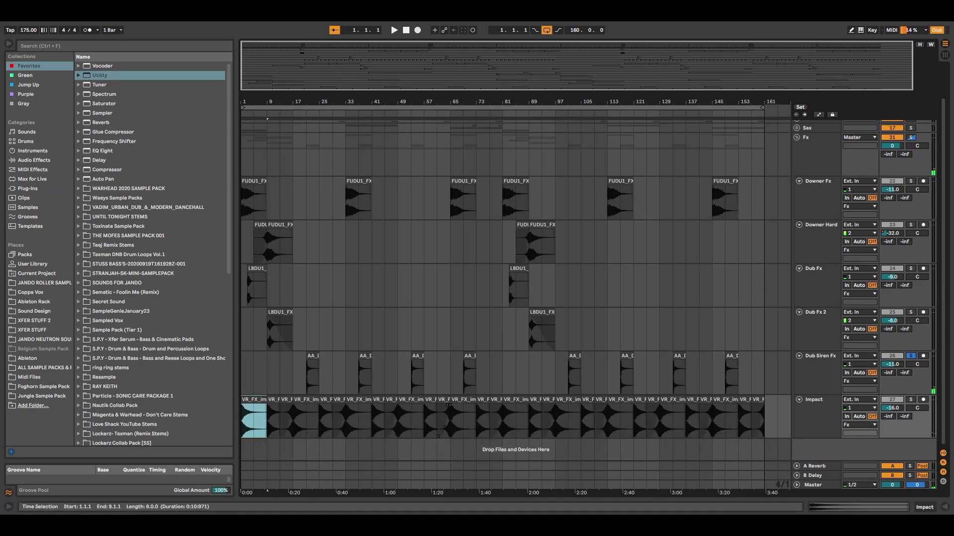
drag(763, 425, 241, 425)
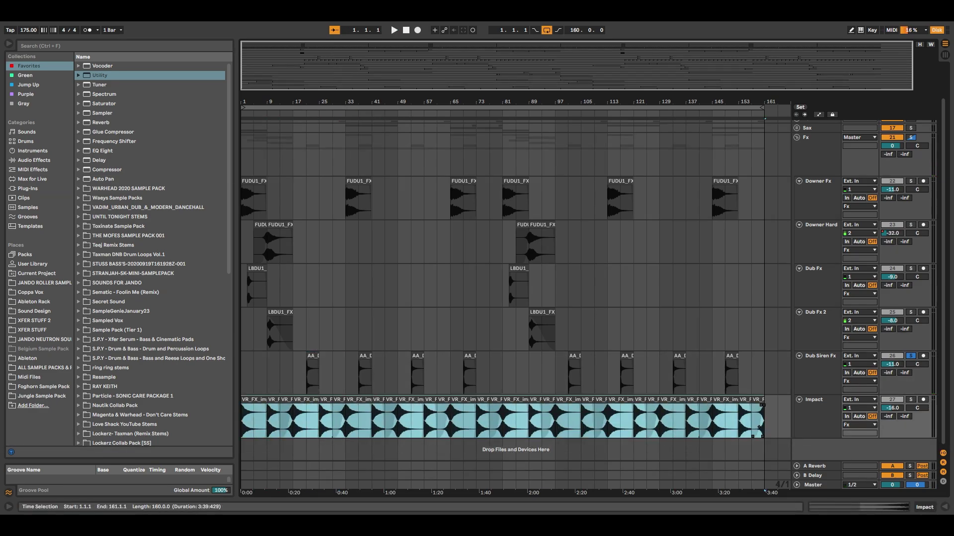
key(plus)
key(plus)
key(plus)
key(minus)
key(s)
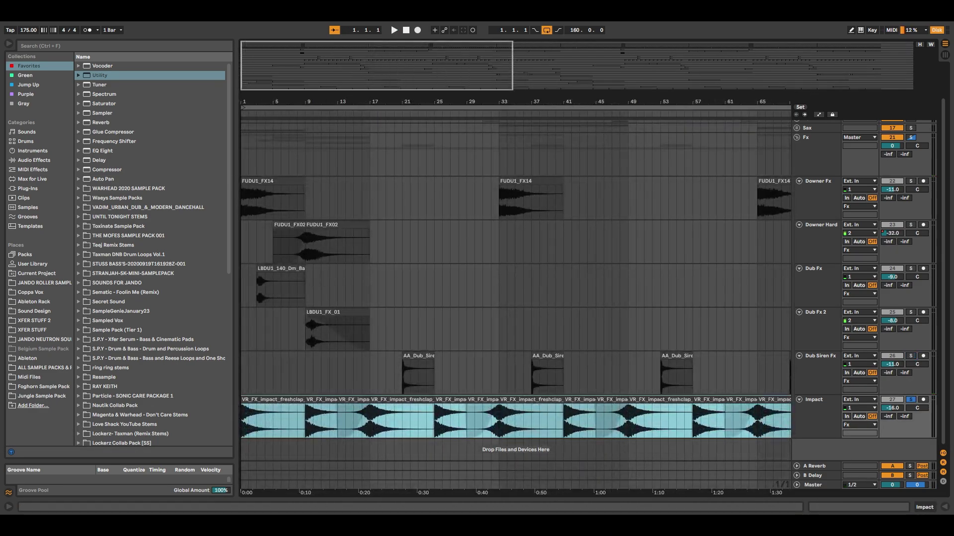
key(space)
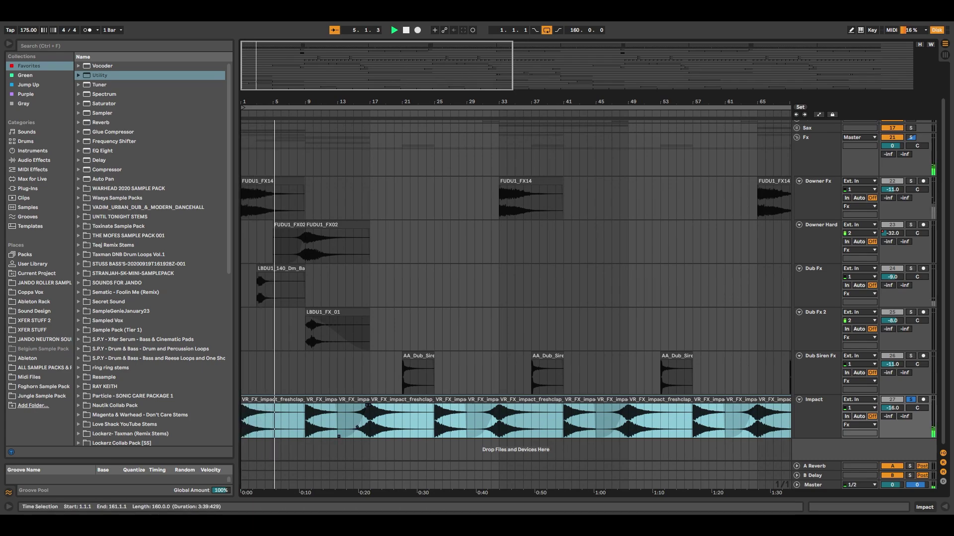
key(space)
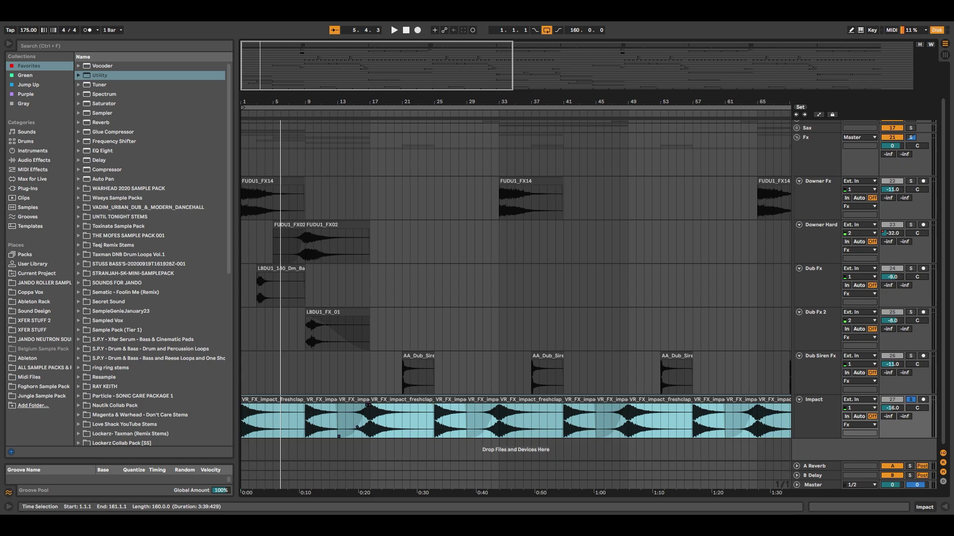
Audition the Impact clips selected from bar 17 to bar 41 and unsolo the track
drag(370, 422, 563, 422)
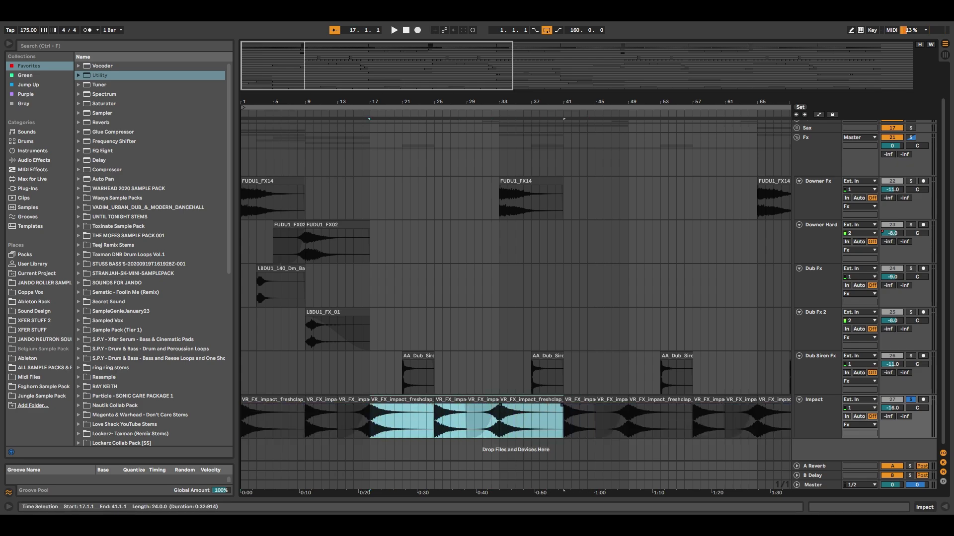
key(space)
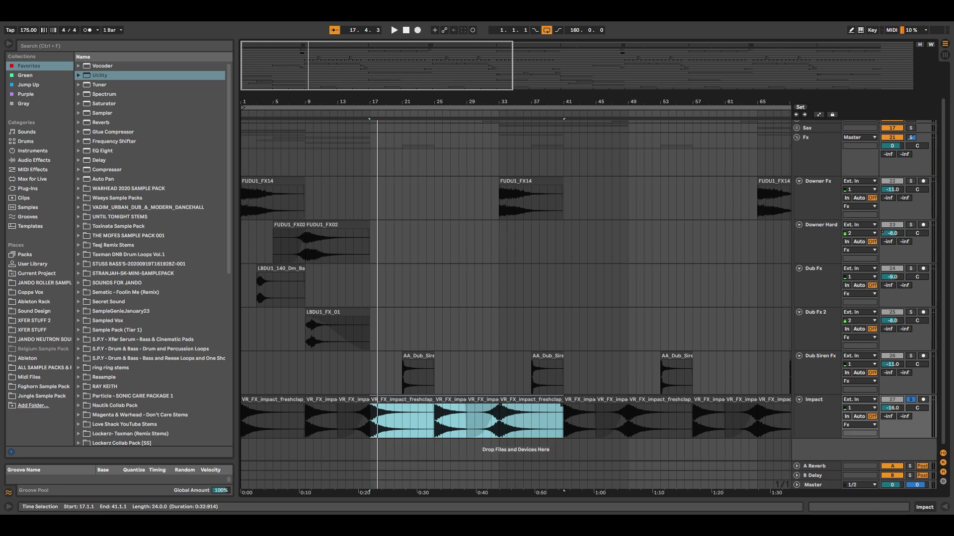
key(s)
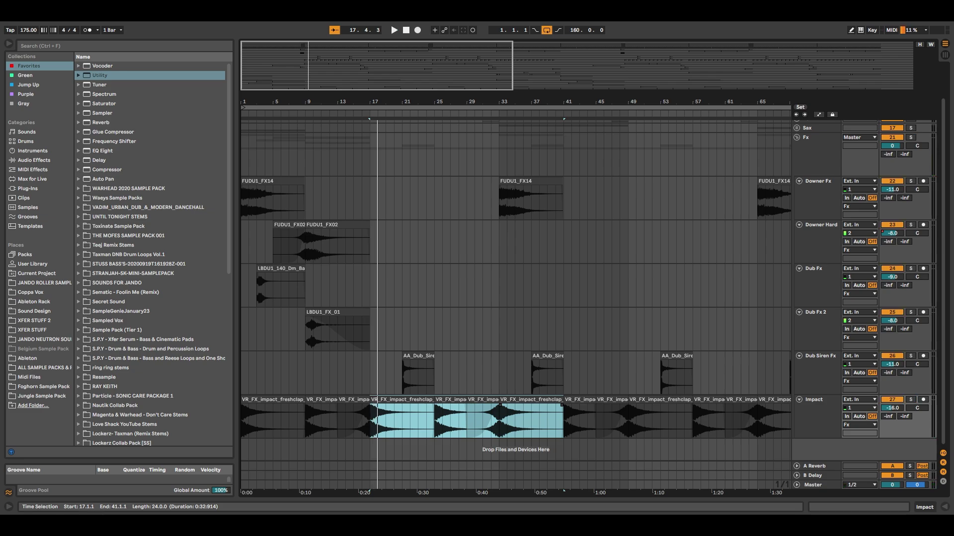
Compare the full mix from bar 17 with the Impact track muted and with it switched back on
scroll(515, 298, up, 2)
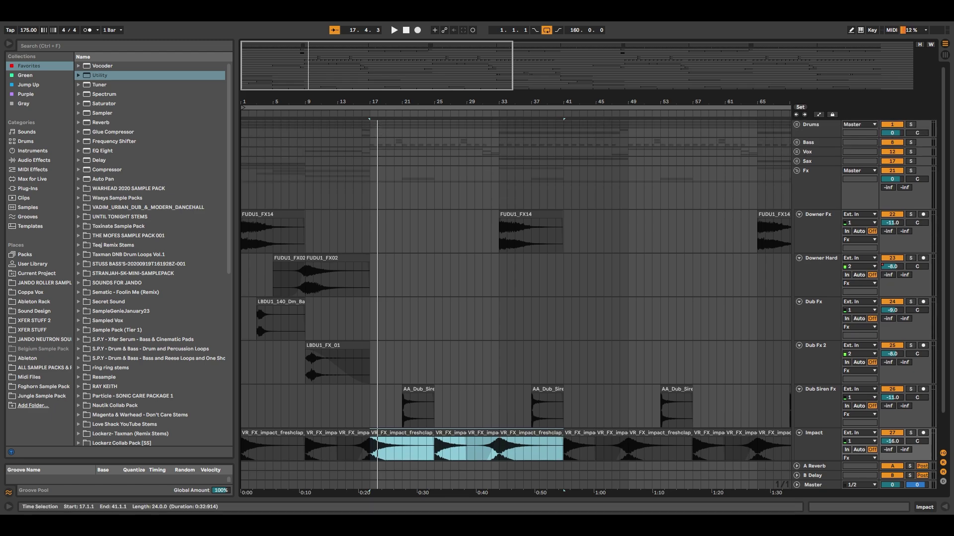
scroll(515, 298, up, 3)
scroll(515, 298, down, 2)
scroll(515, 298, up, 2)
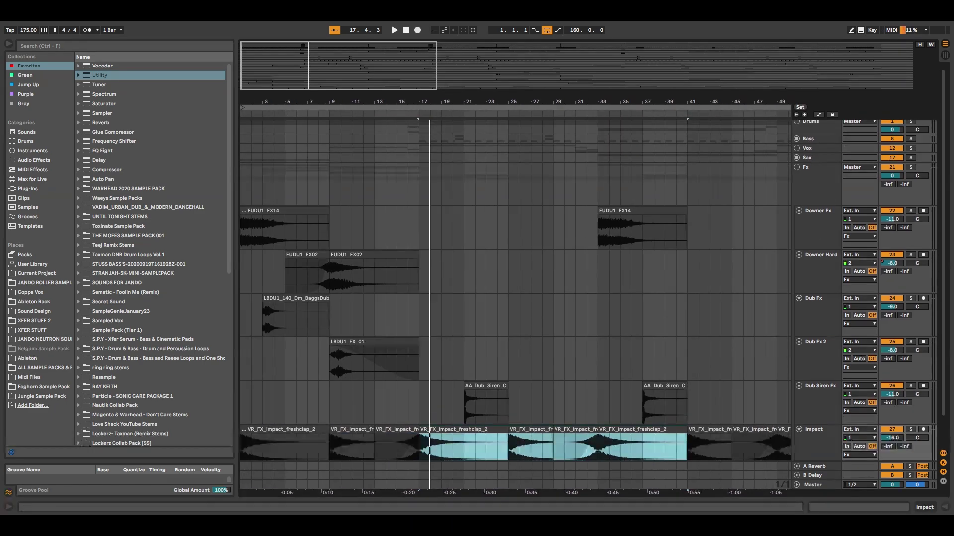
click(816, 429)
click(891, 429)
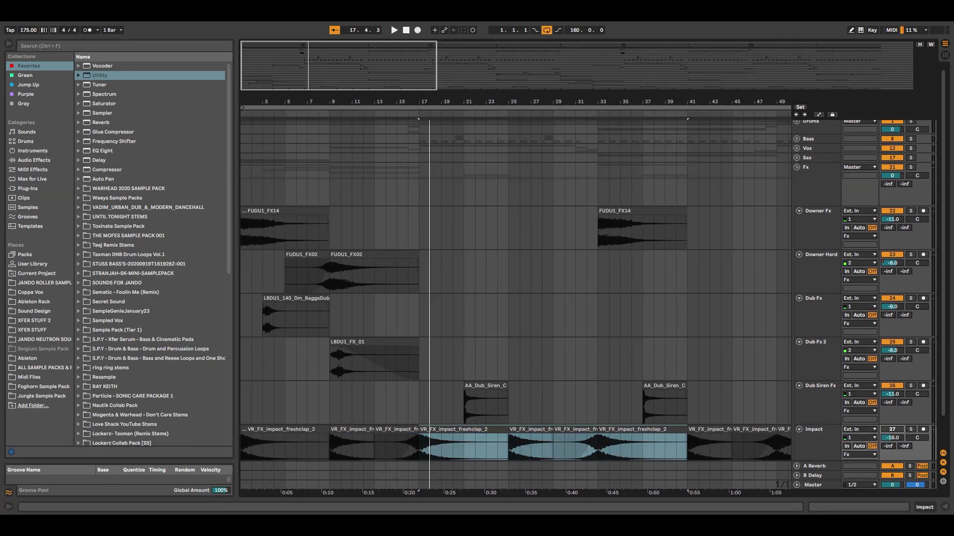
key(space)
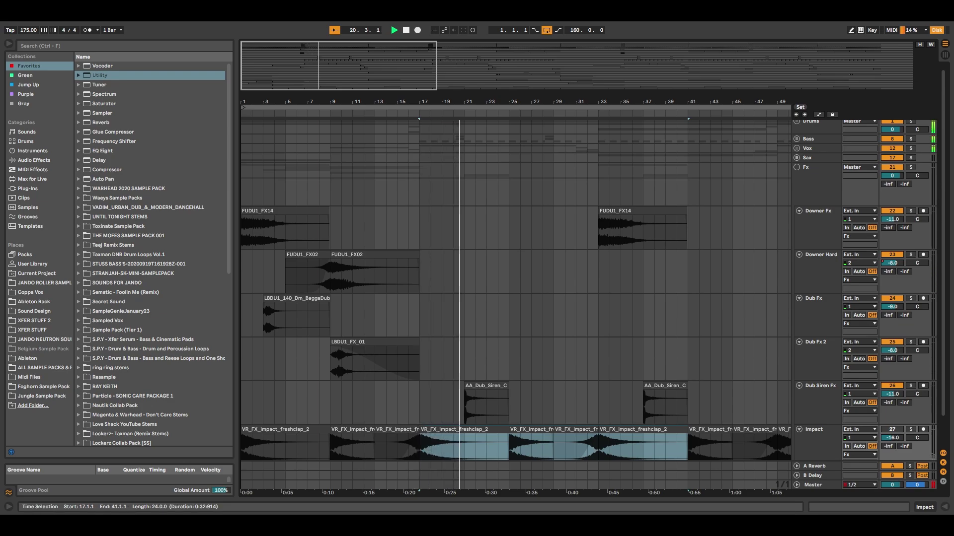
key(space)
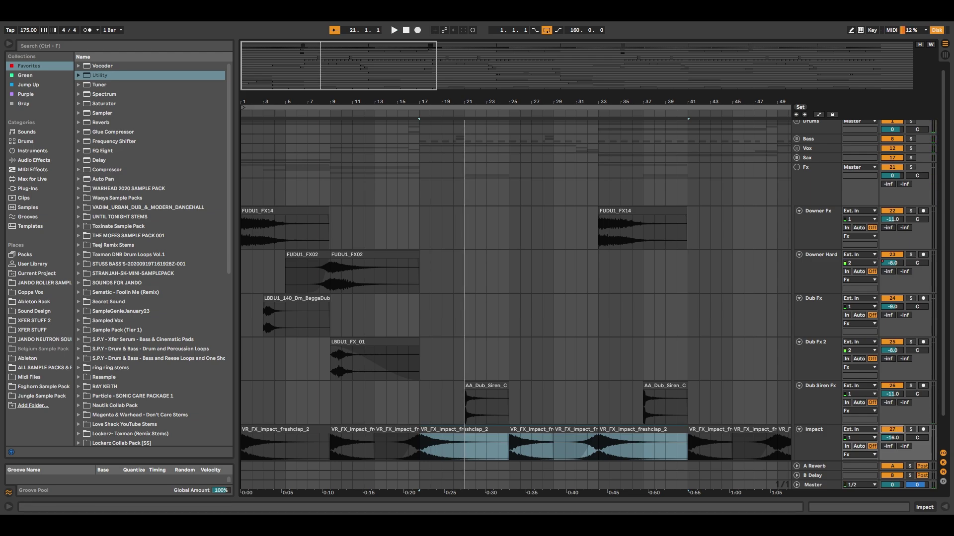
key(space)
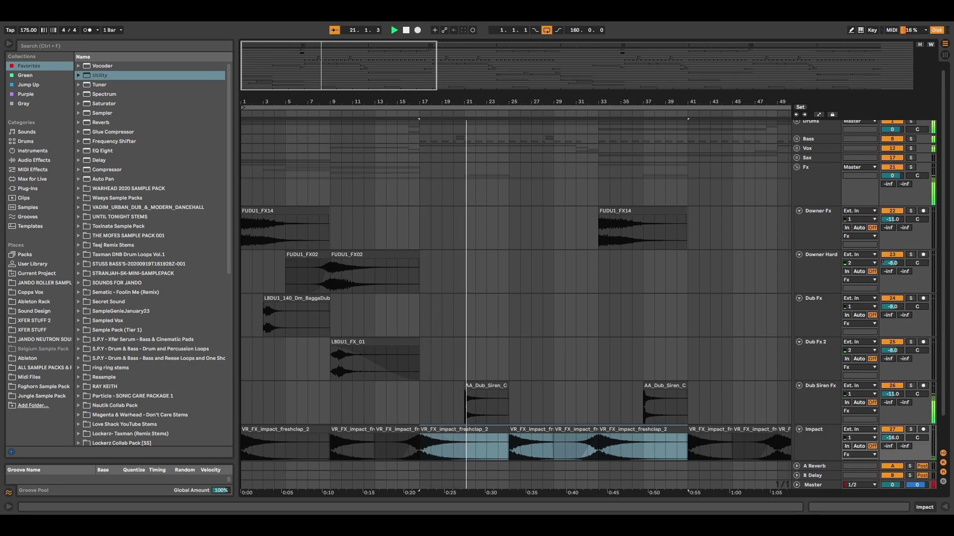
key(space)
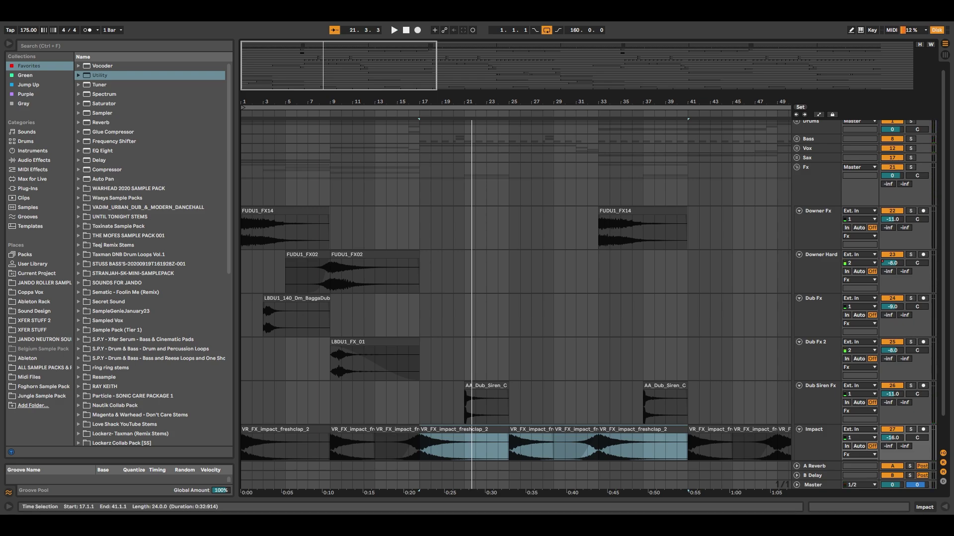
Collapse the Fx group, select all groups from Drums to Fx and expand them together
click(797, 167)
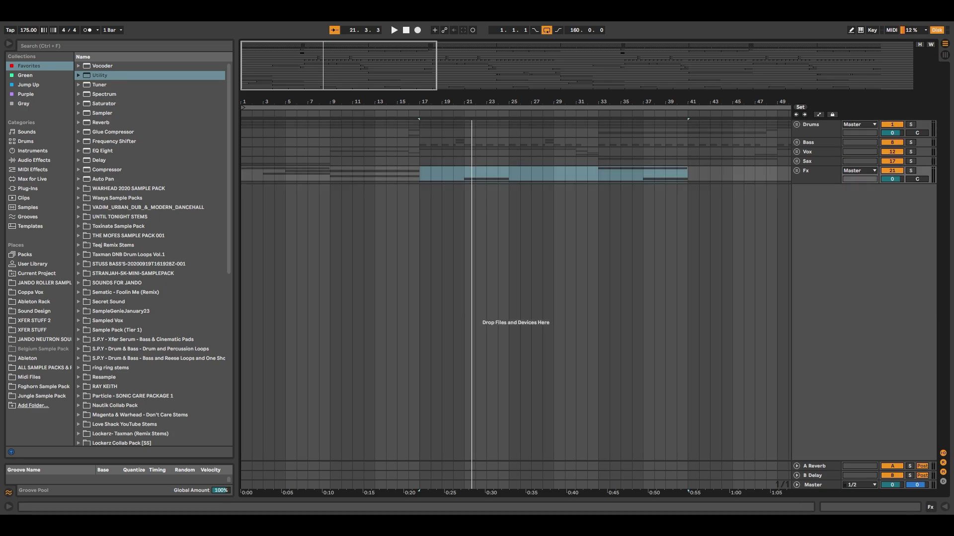
click(817, 171)
shift+click(817, 125)
click(796, 124)
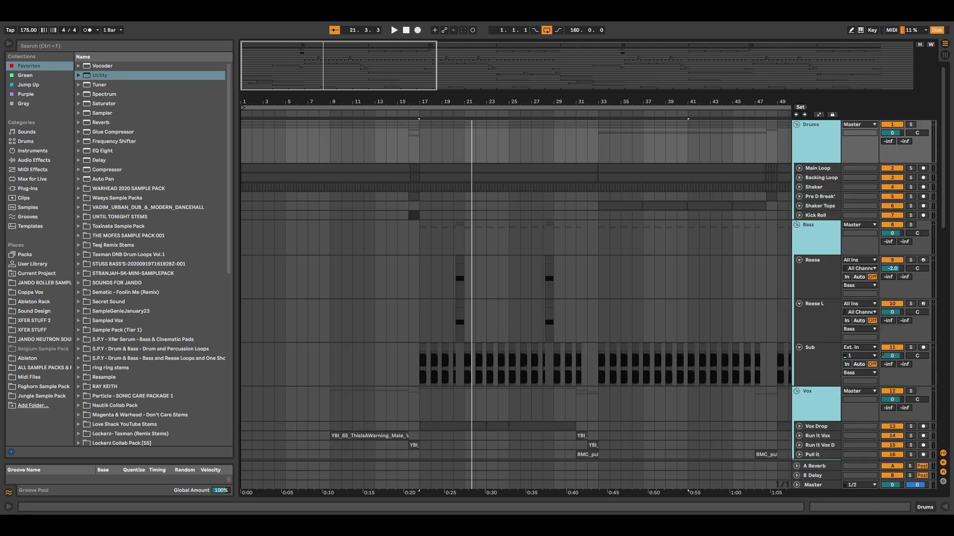
Collapse the Drums, Bass, Vox, Sax and Fx groups and show the whole arrangement
click(817, 124)
click(796, 124)
click(817, 142)
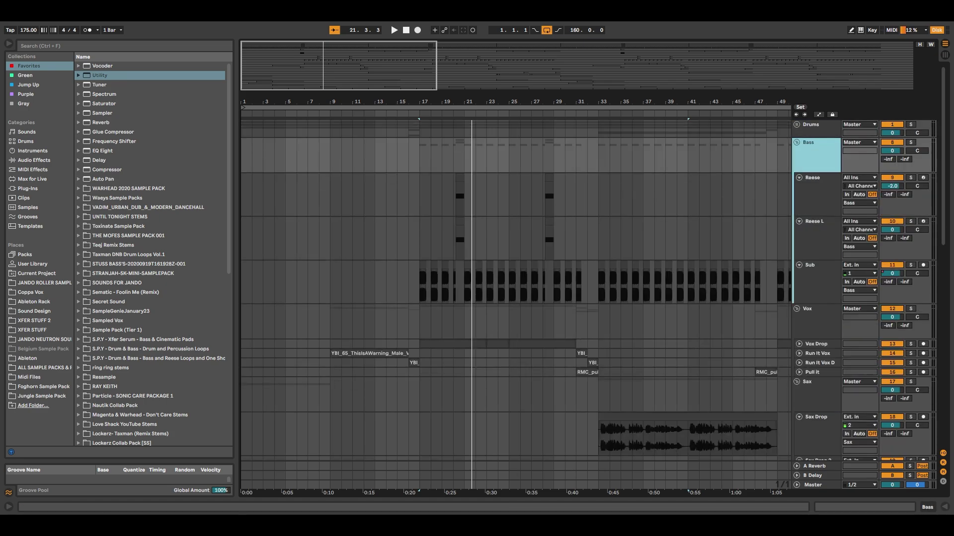
click(796, 142)
click(817, 152)
key(Left)
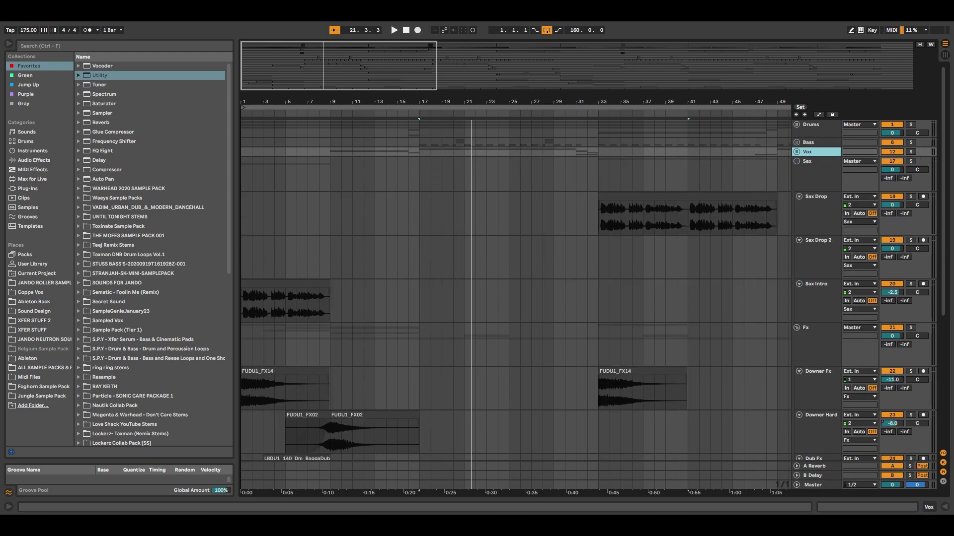
click(796, 161)
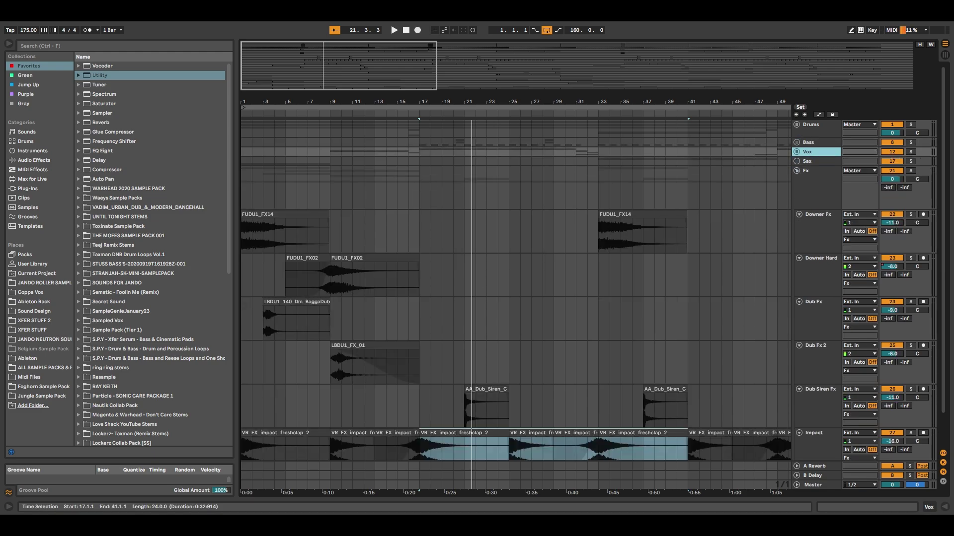
click(796, 171)
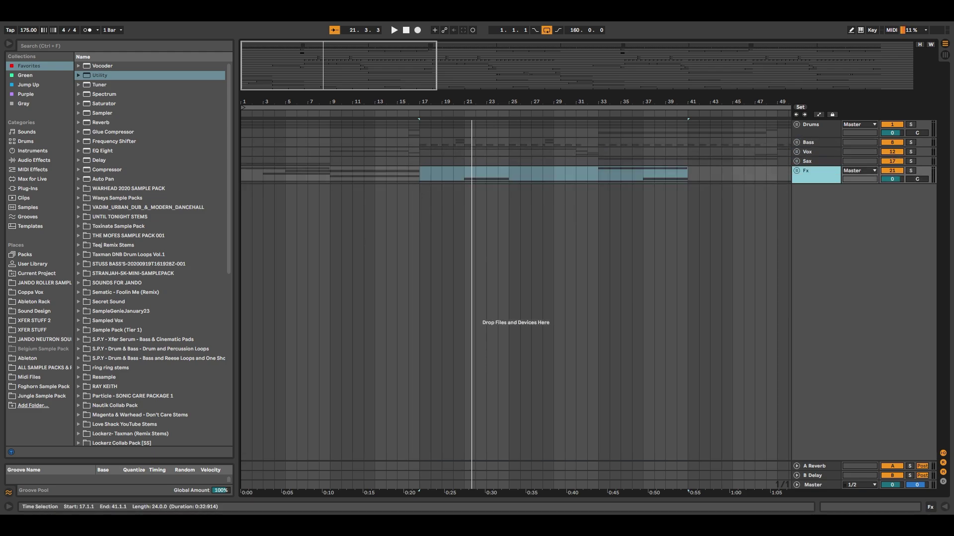
key(minus)
key(minus)
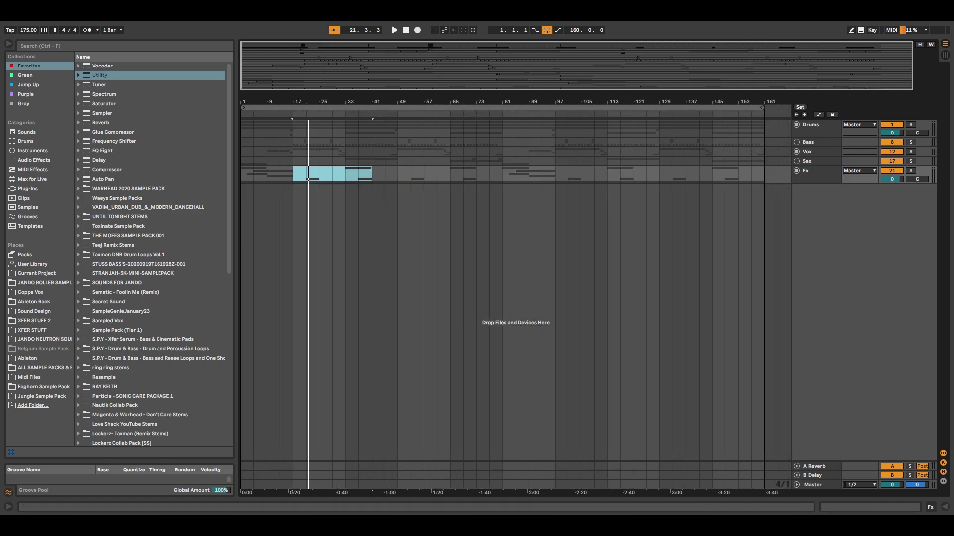